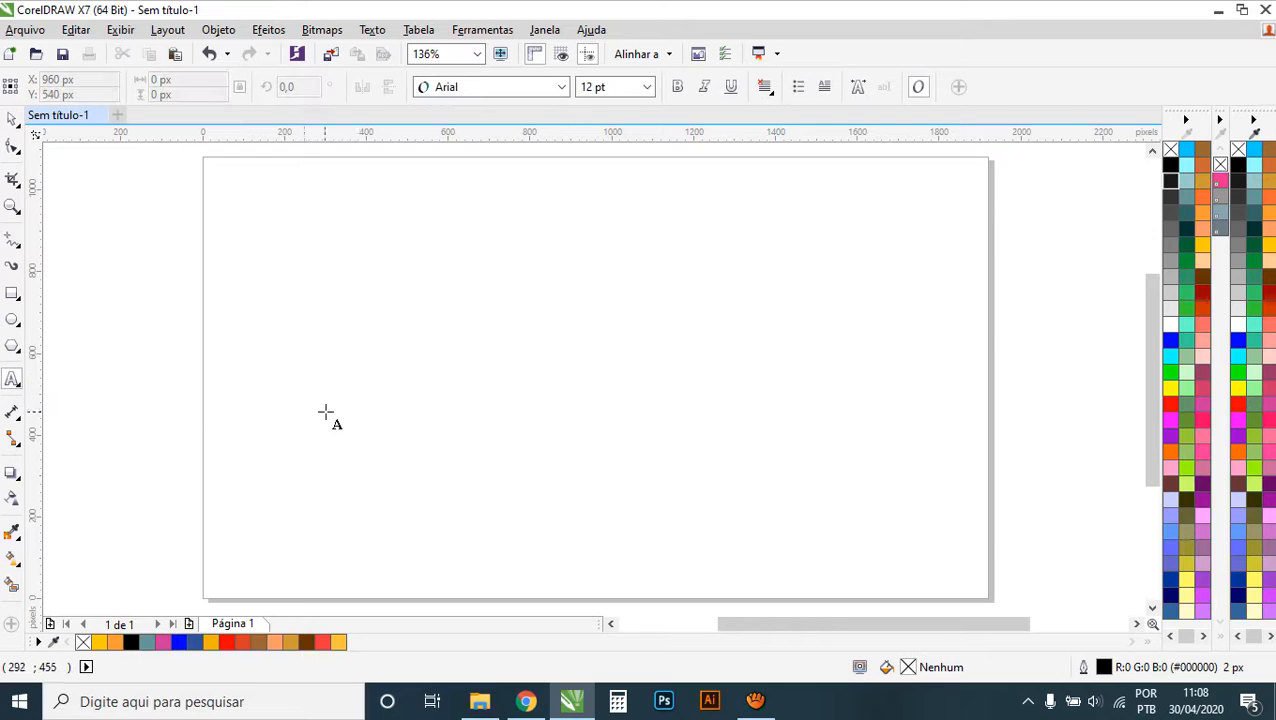
- Add the artistic text "Corel" in 24 pt Arial on the left half of the page
left_click(327, 416)
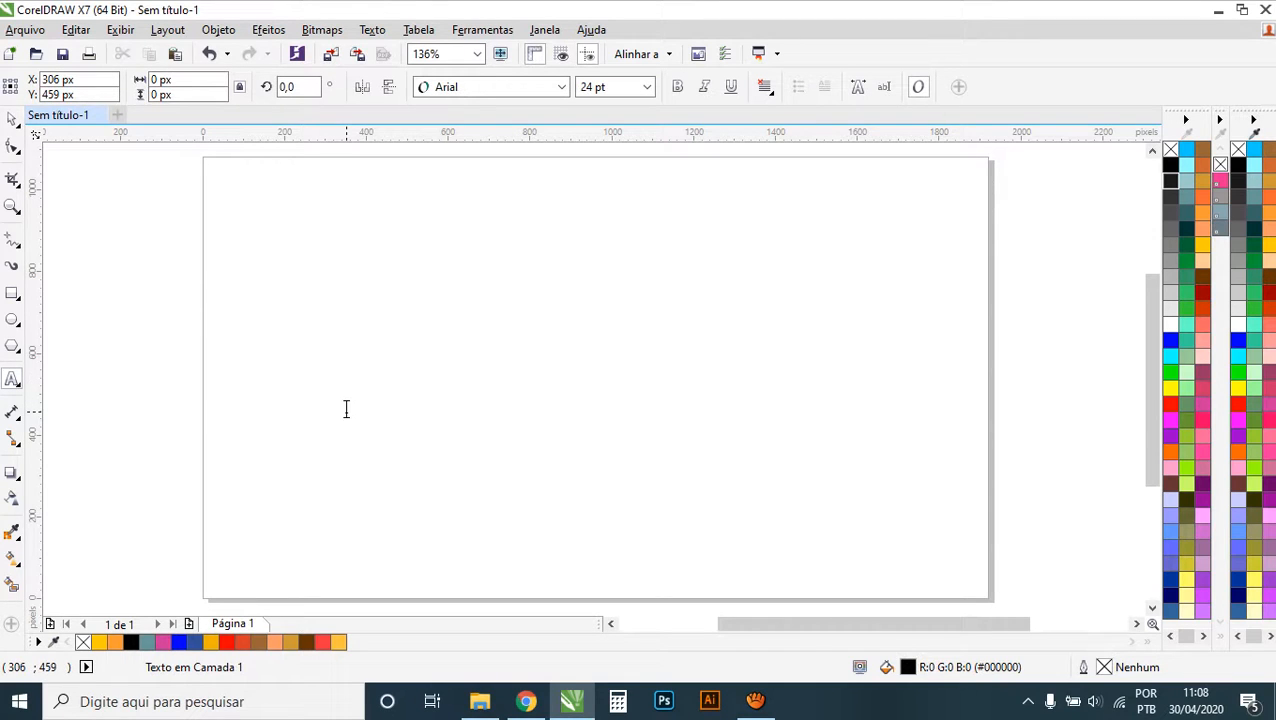
type("Corel")
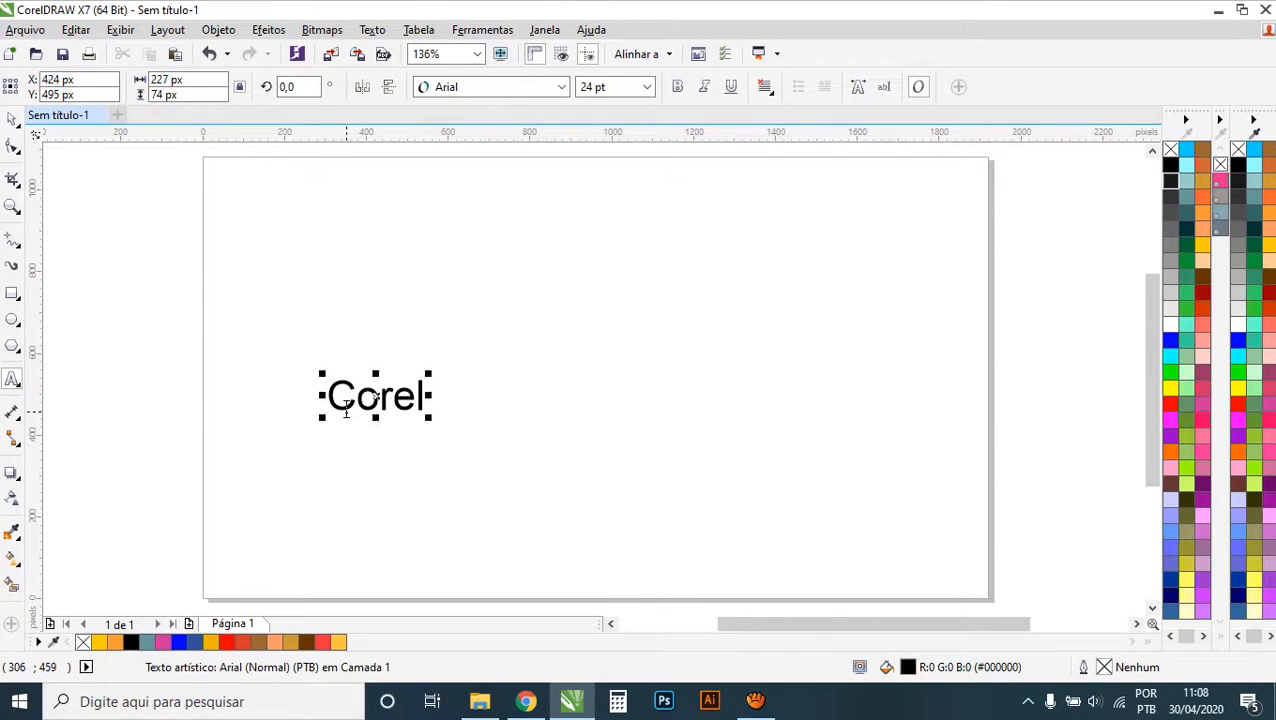
left_click(14, 119)
left_click(97, 215)
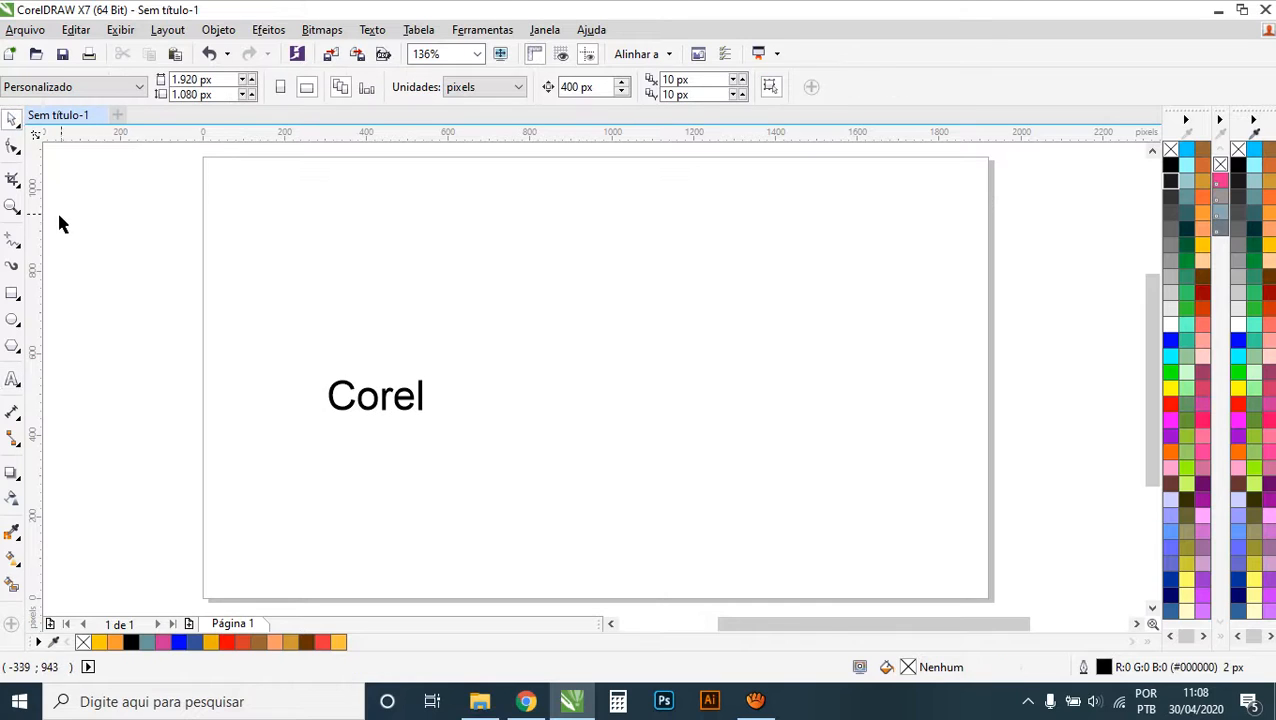
- Create a page-sized rectangle of 1920 × 1080 px behind the text, filled with dark grey #4D4D4D and without an outline
double_click(12, 295)
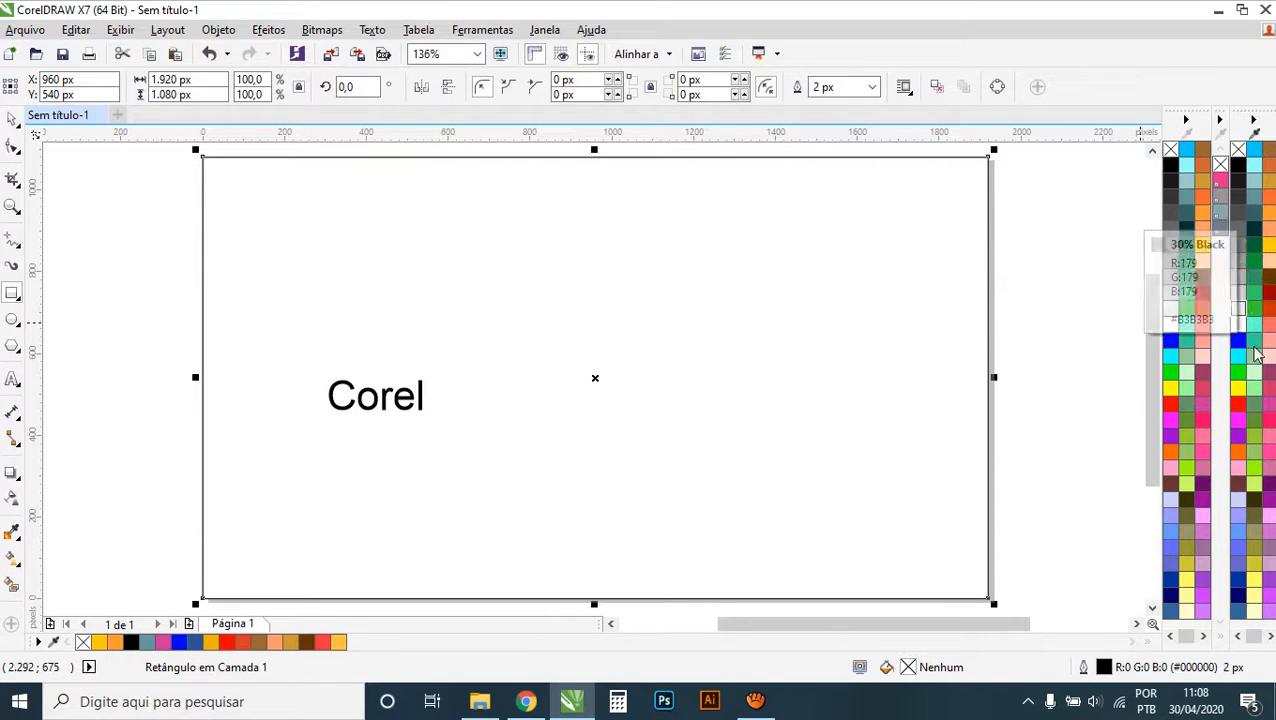
left_click(1240, 404)
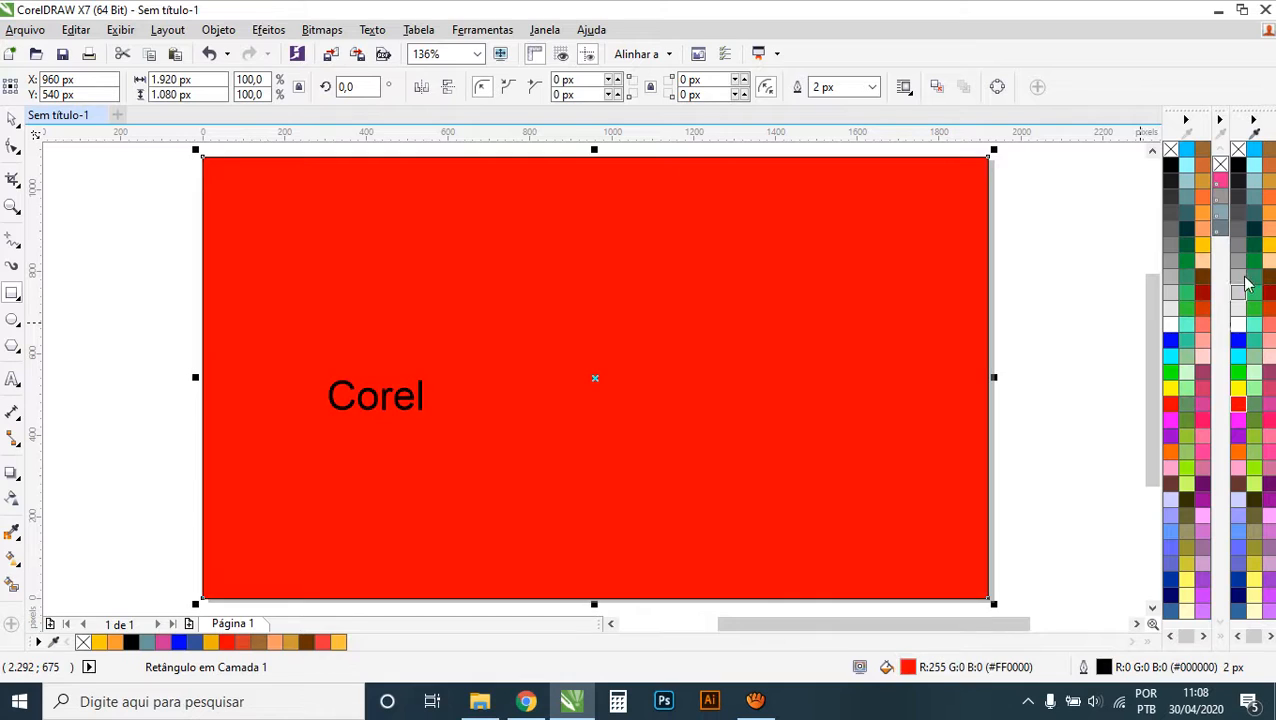
right_click(1245, 153)
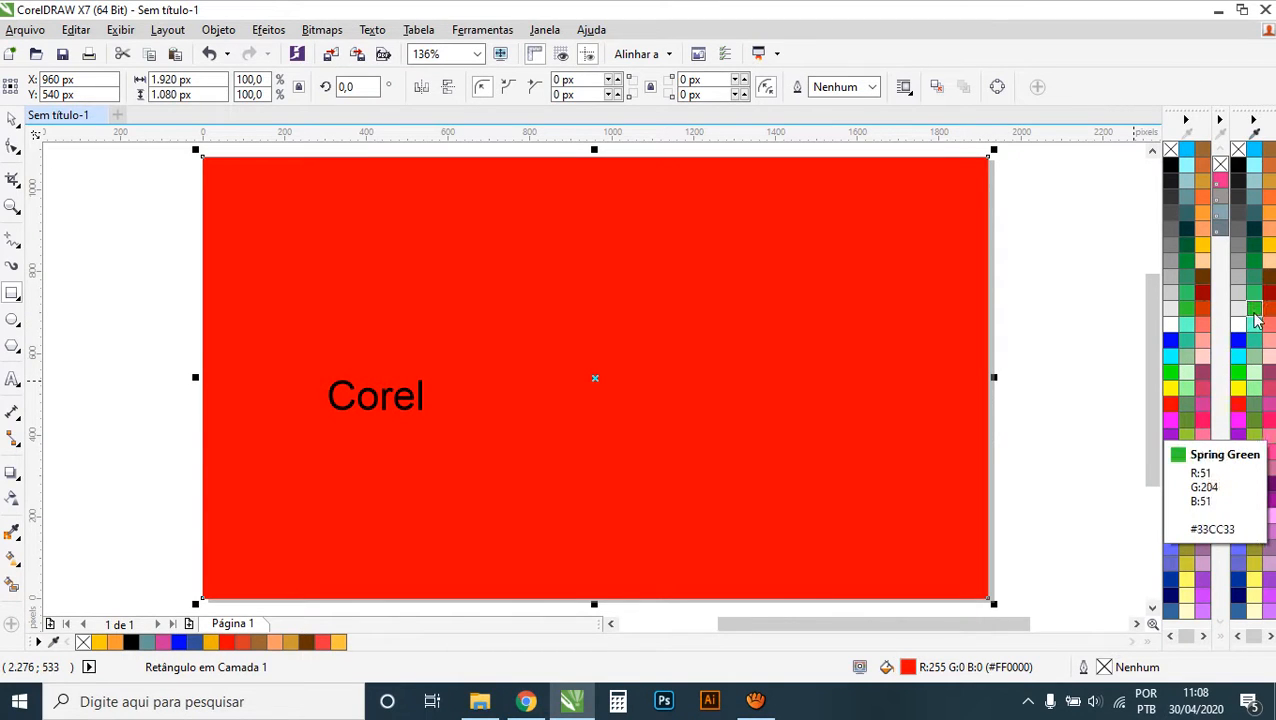
left_click(1238, 214)
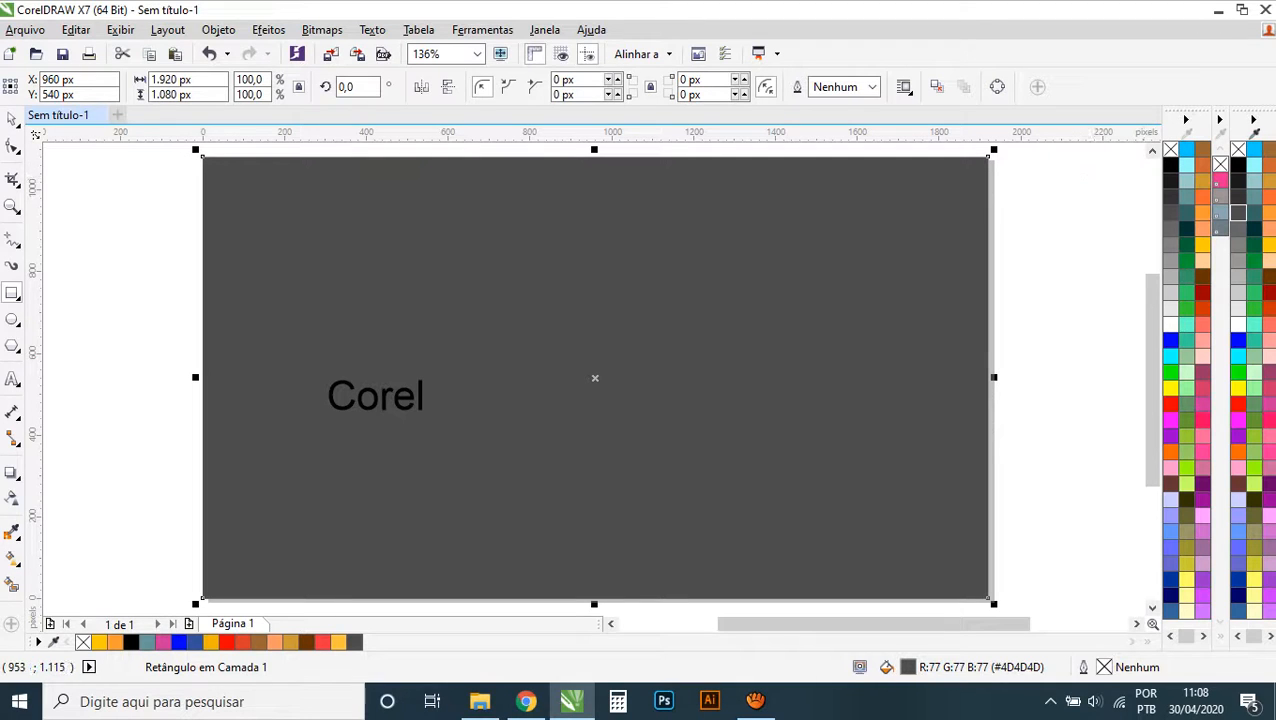
left_click(8, 121)
left_click(81, 236)
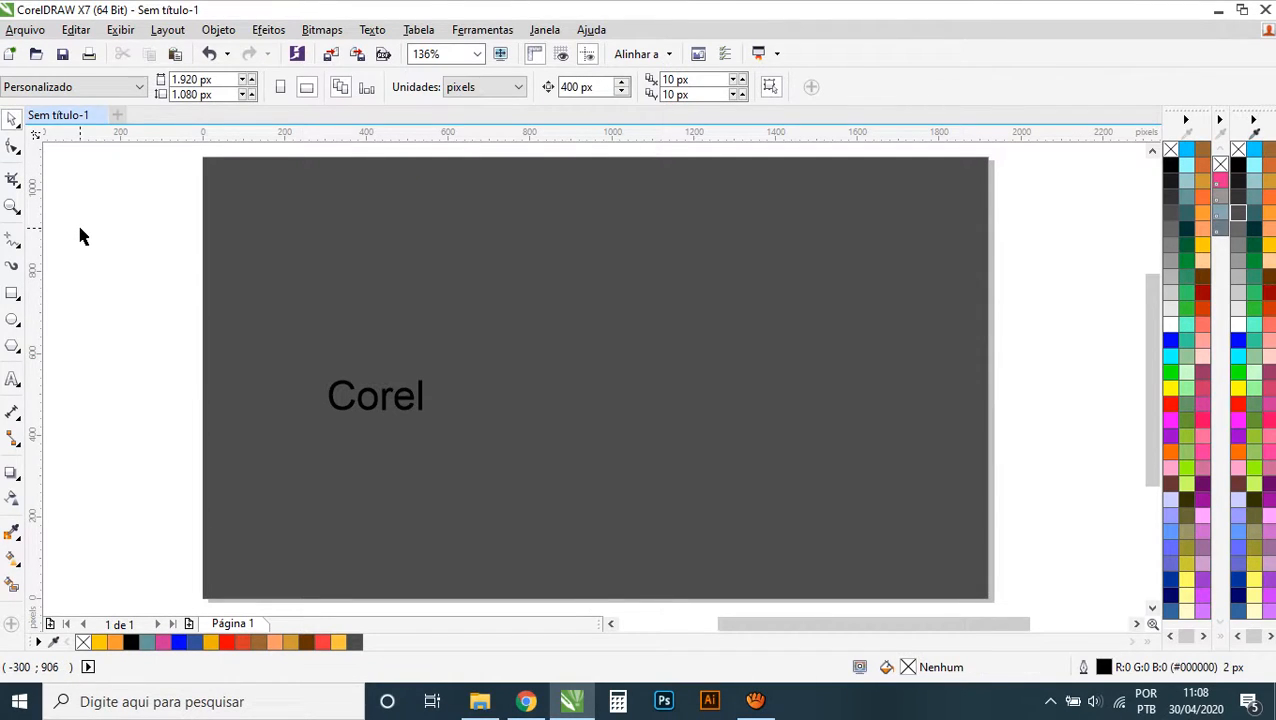
- Give the background rectangle a linear gradient fill rotated to -90° and reverse its colour order
left_click(234, 241)
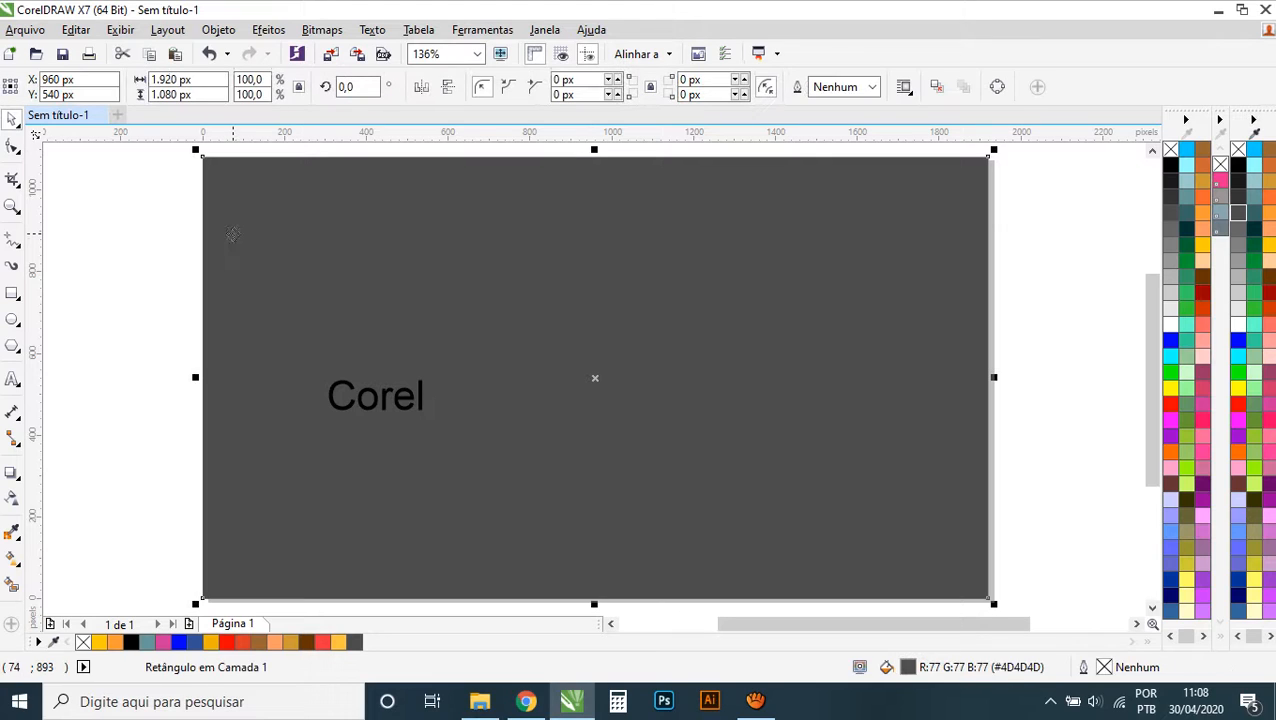
key("F11")
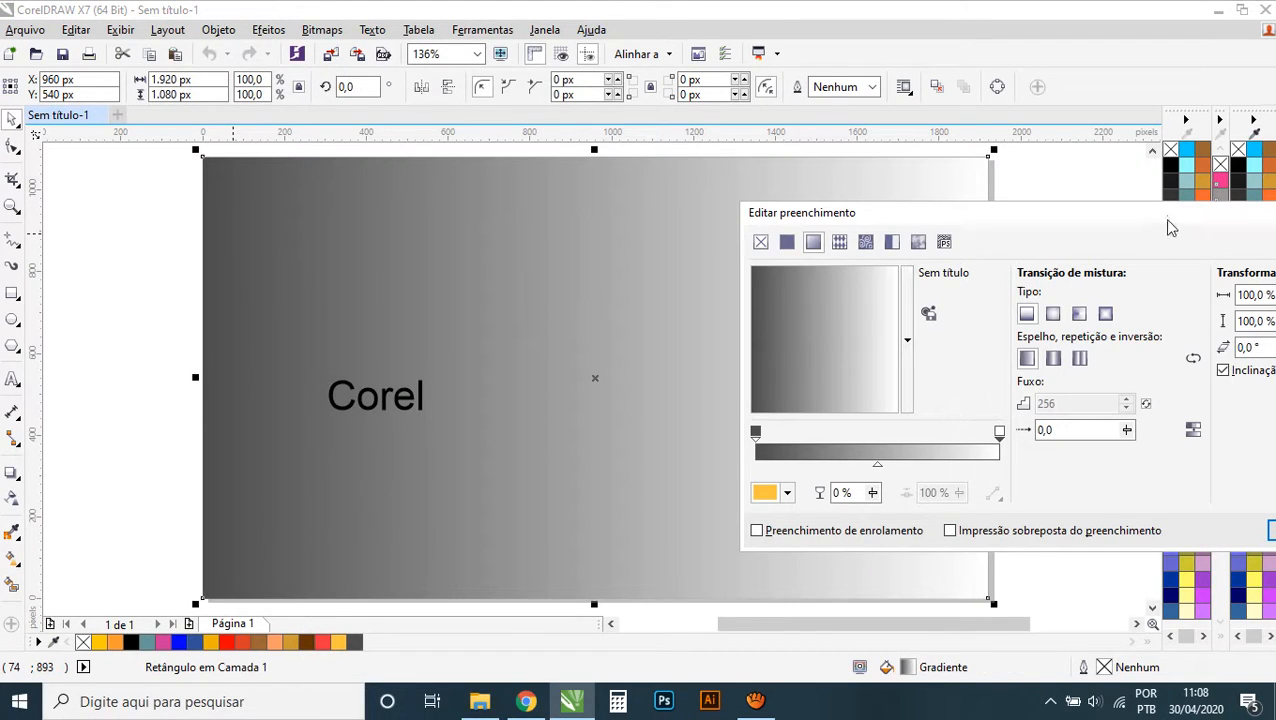
left_click_drag(1167, 220, 968, 209)
left_click(1172, 335)
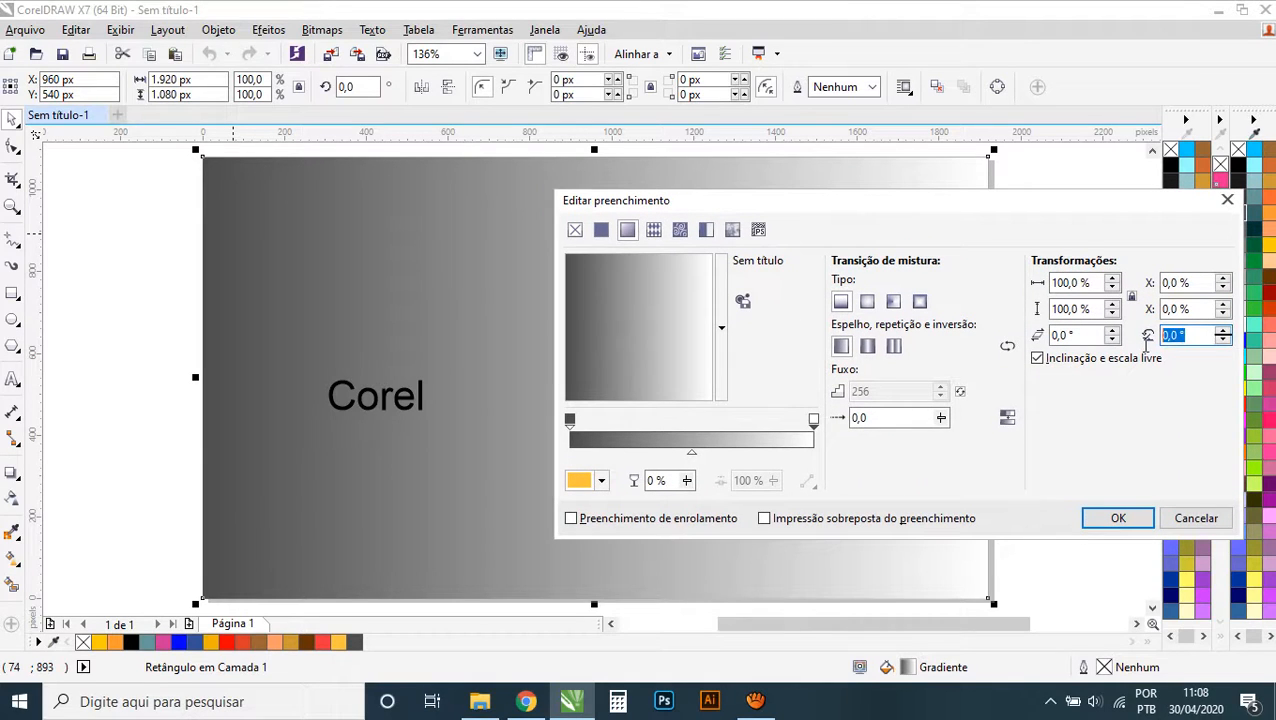
type("-90")
key("Tab")
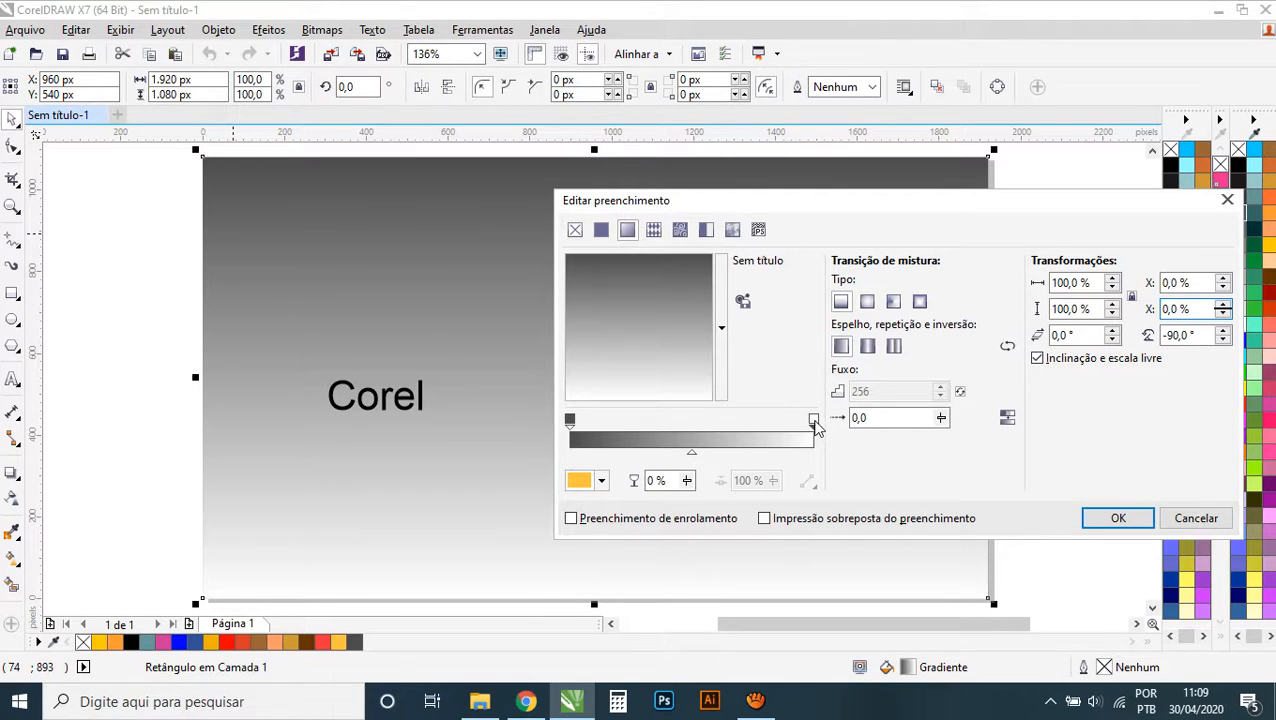
left_click(1007, 346)
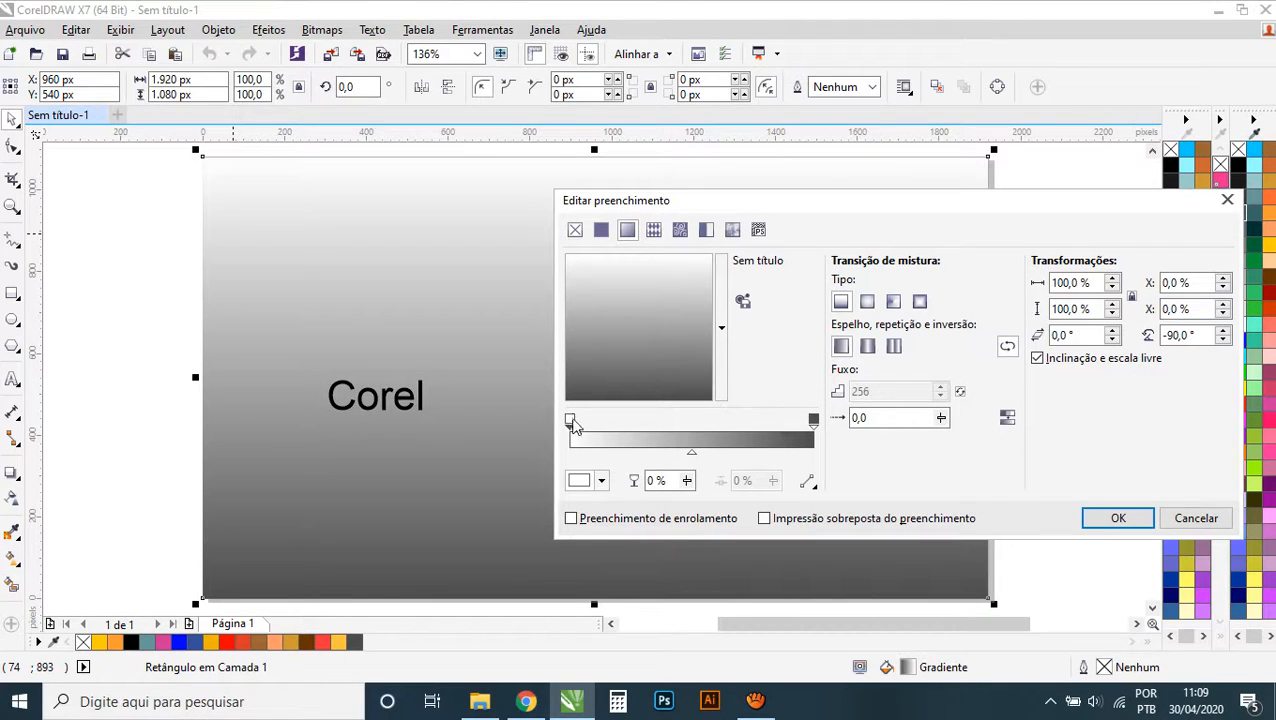
- Set the gradient's start colour to #1A1A1A by sampling it from the colour palette
left_click(603, 478)
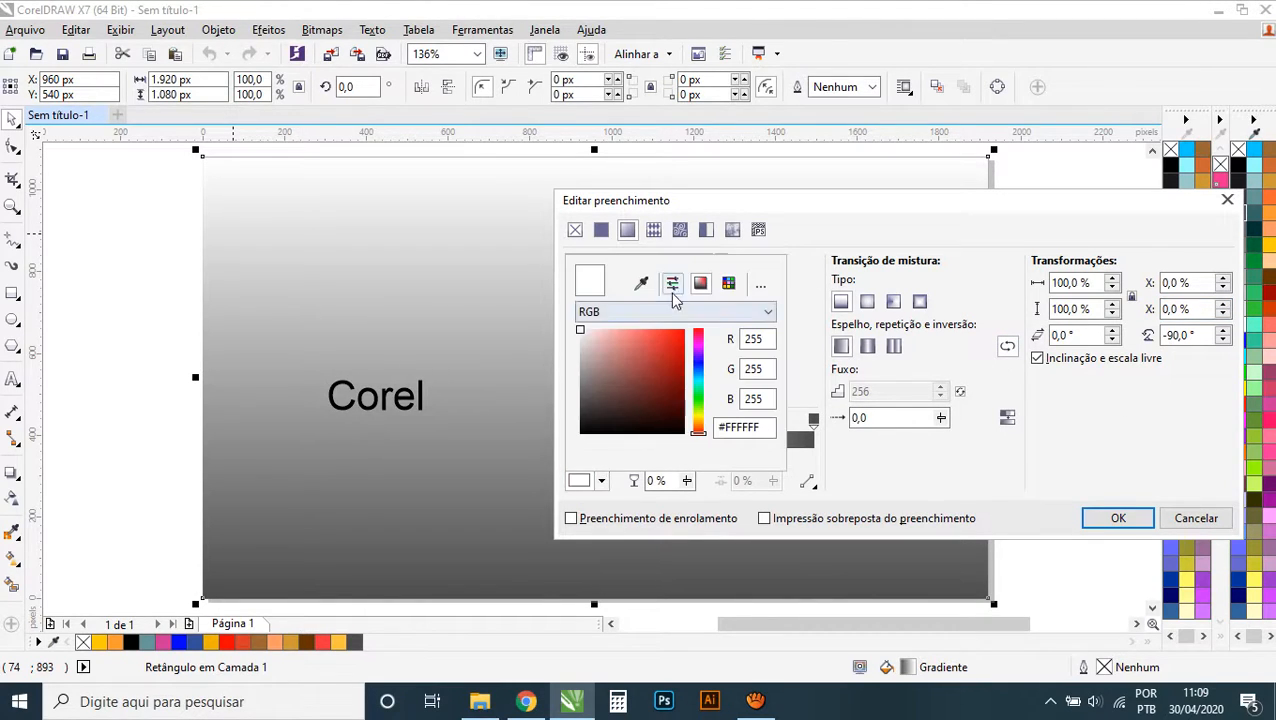
left_click(641, 284)
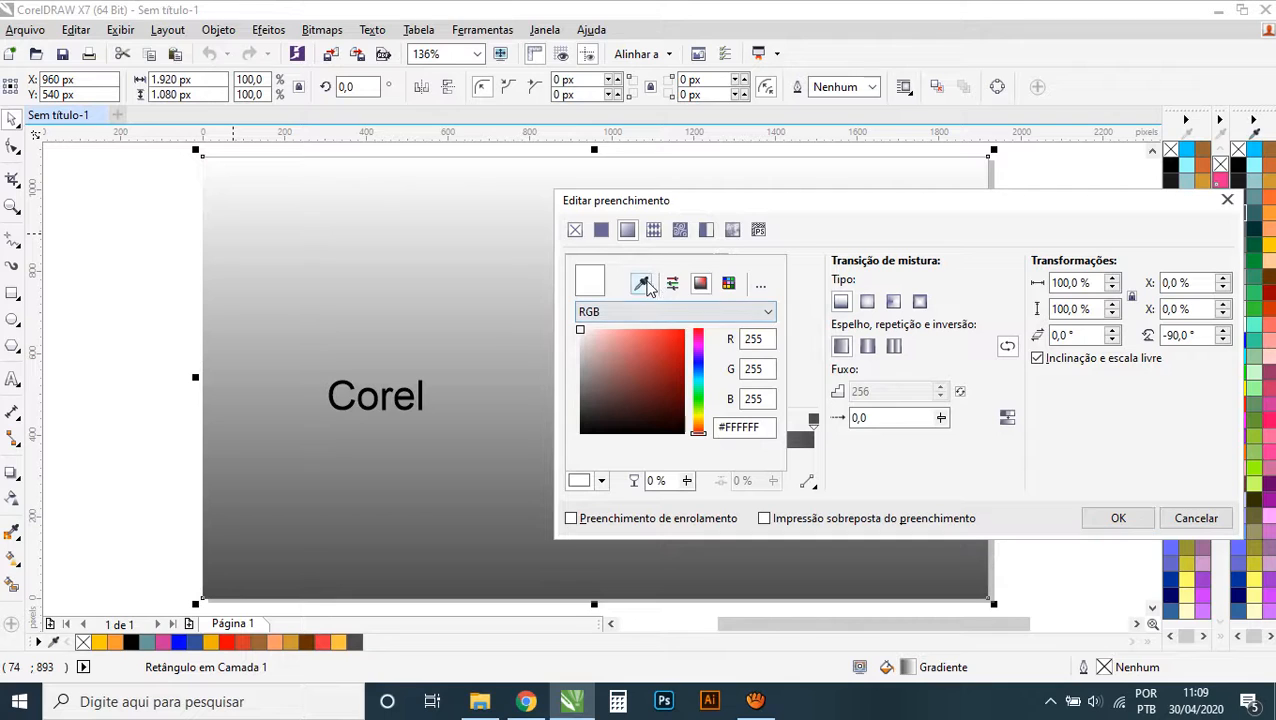
left_click(1238, 189)
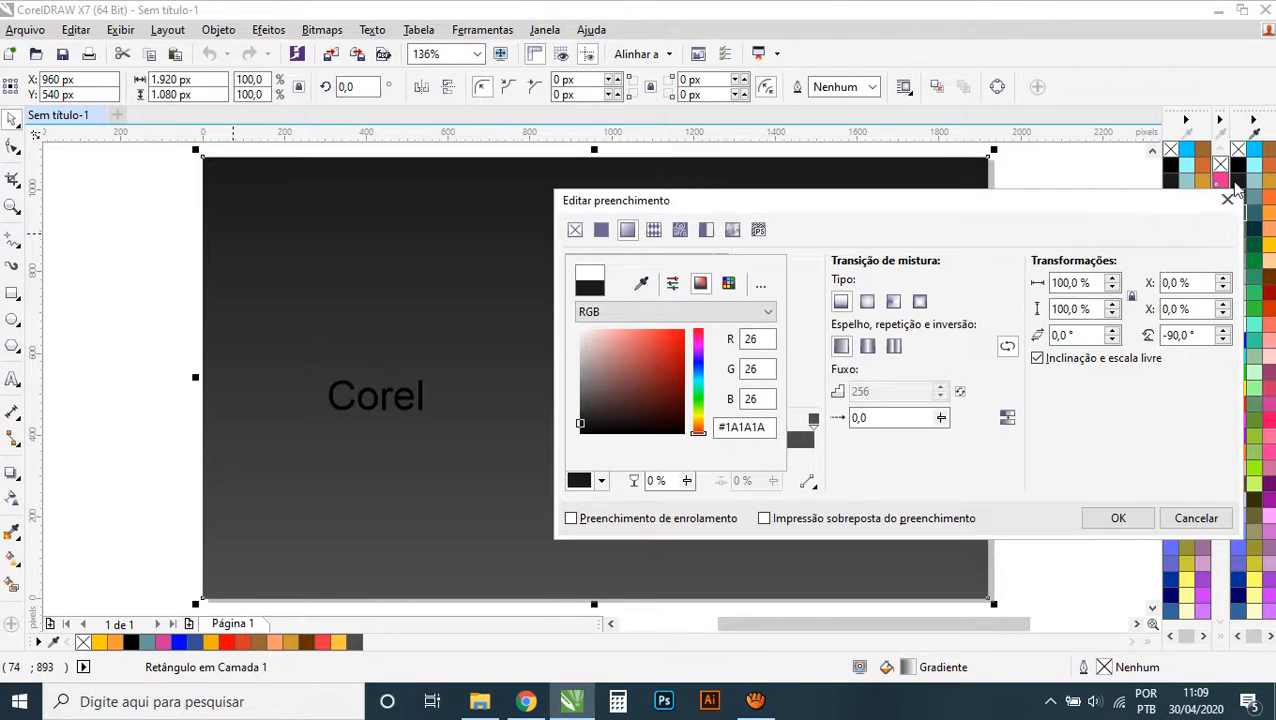
left_click(970, 218)
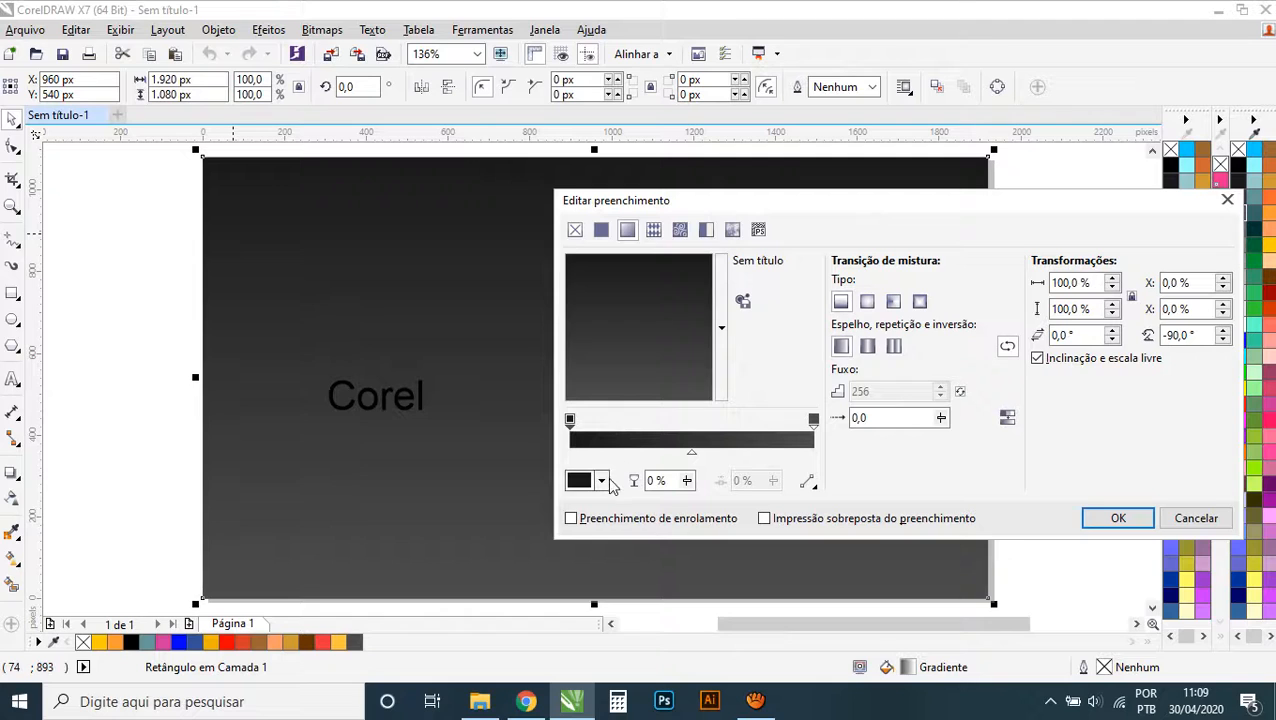
- Set the gradient's start colour to #333333 by sampling it from the colour palette, and apply the gradient fill to the rectangle
left_click(608, 481)
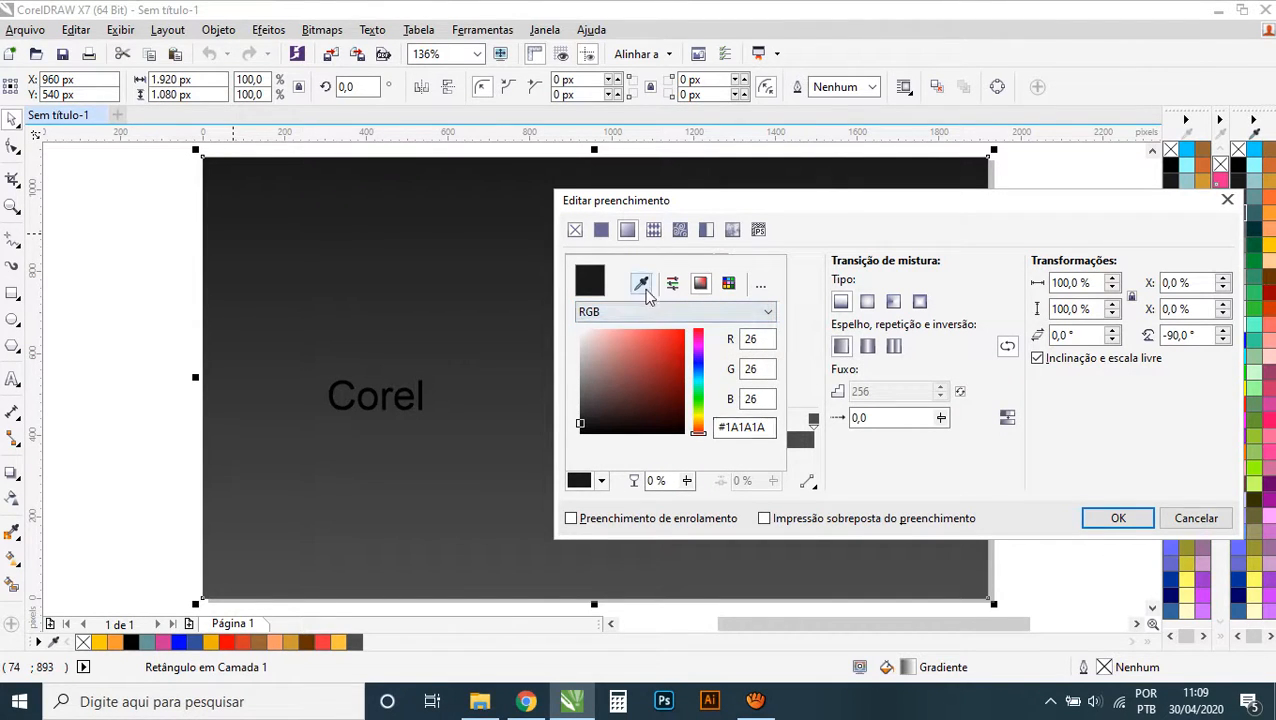
left_click(672, 283)
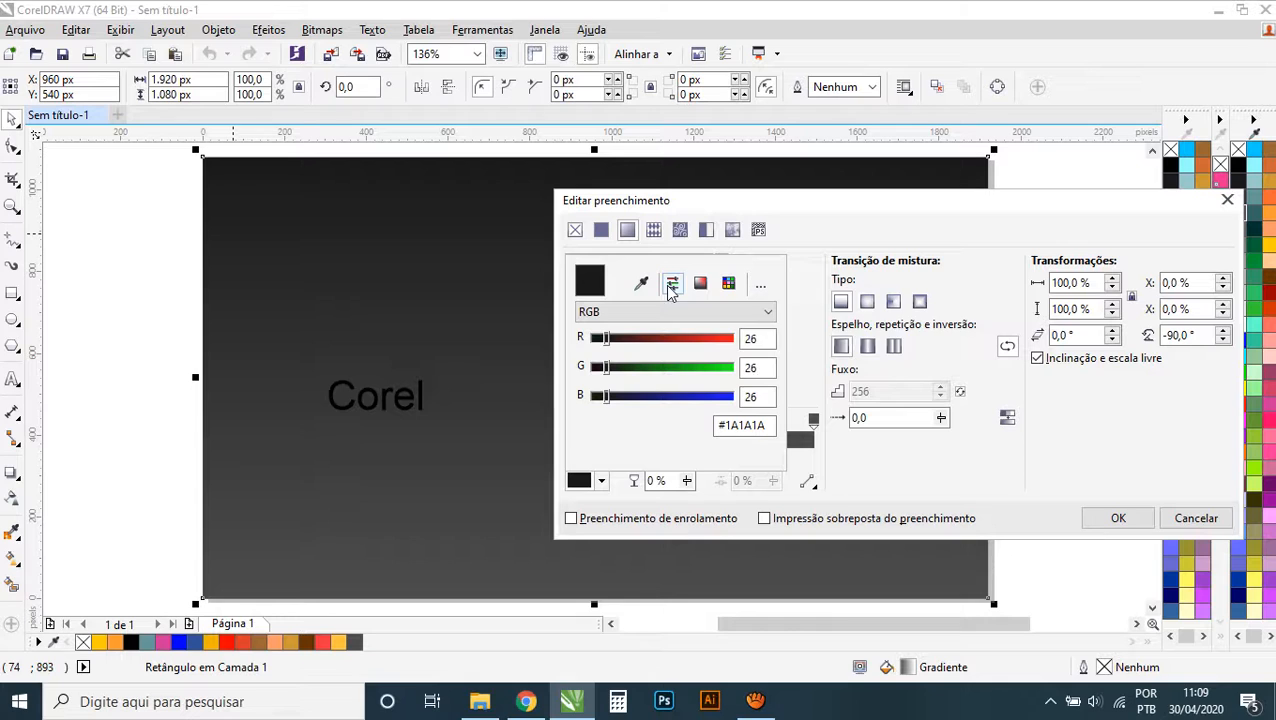
left_click(800, 285)
left_click_drag(883, 212, 745, 235)
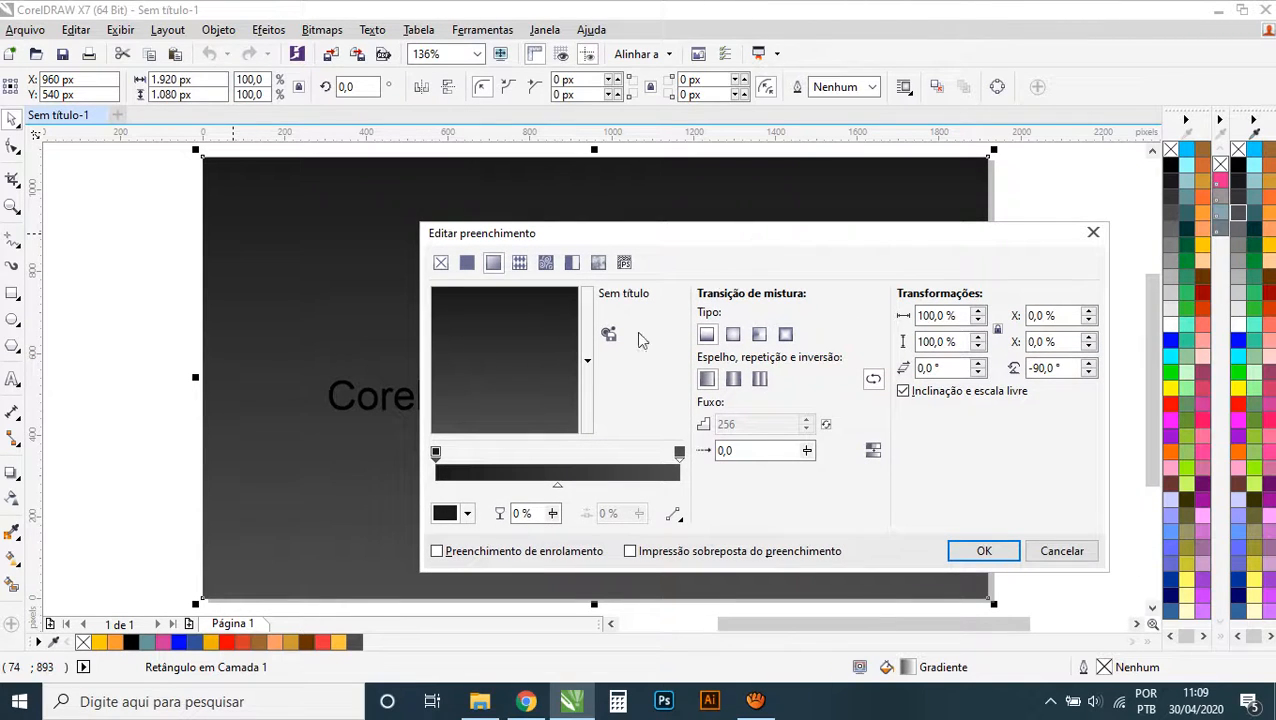
left_click(467, 513)
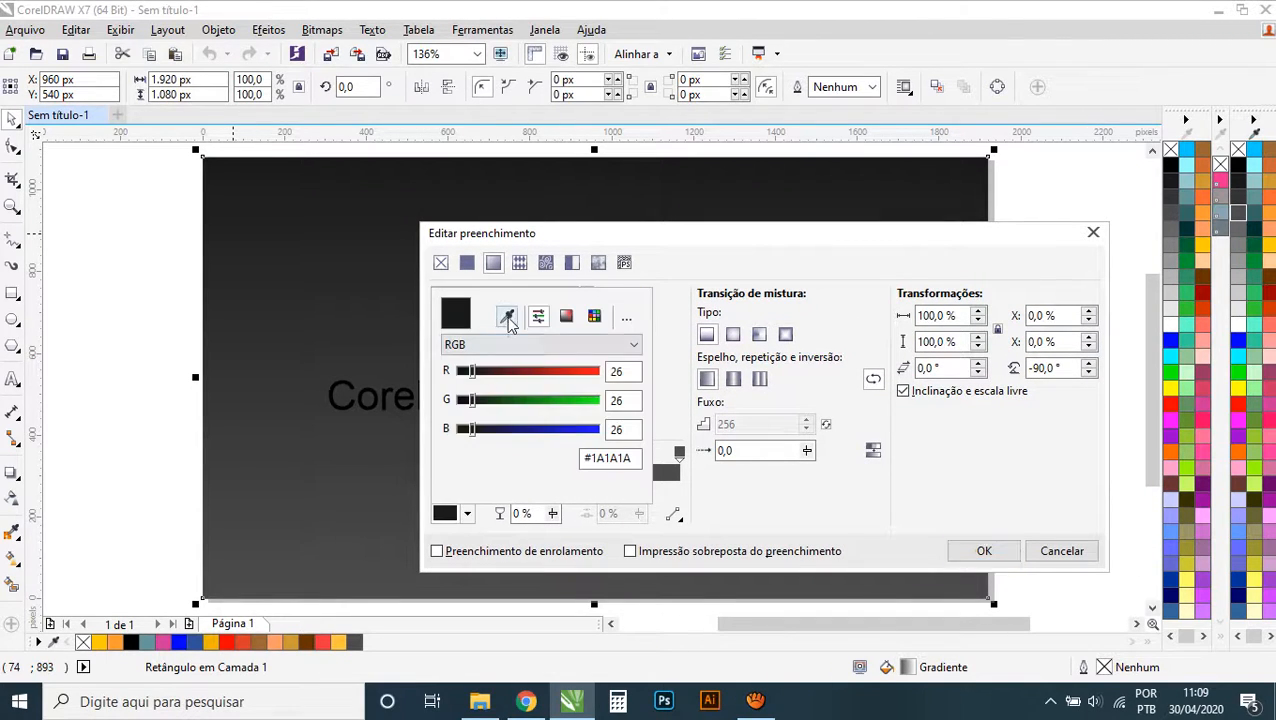
left_click(507, 317)
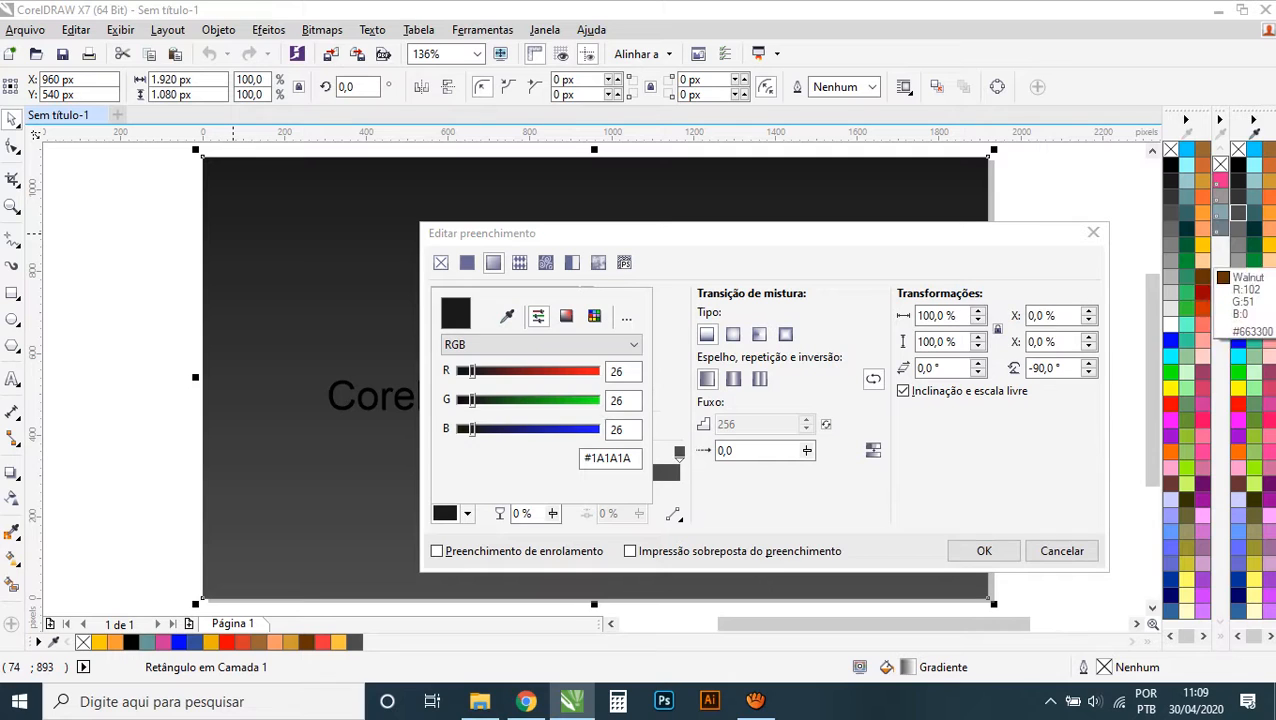
left_click(1246, 194)
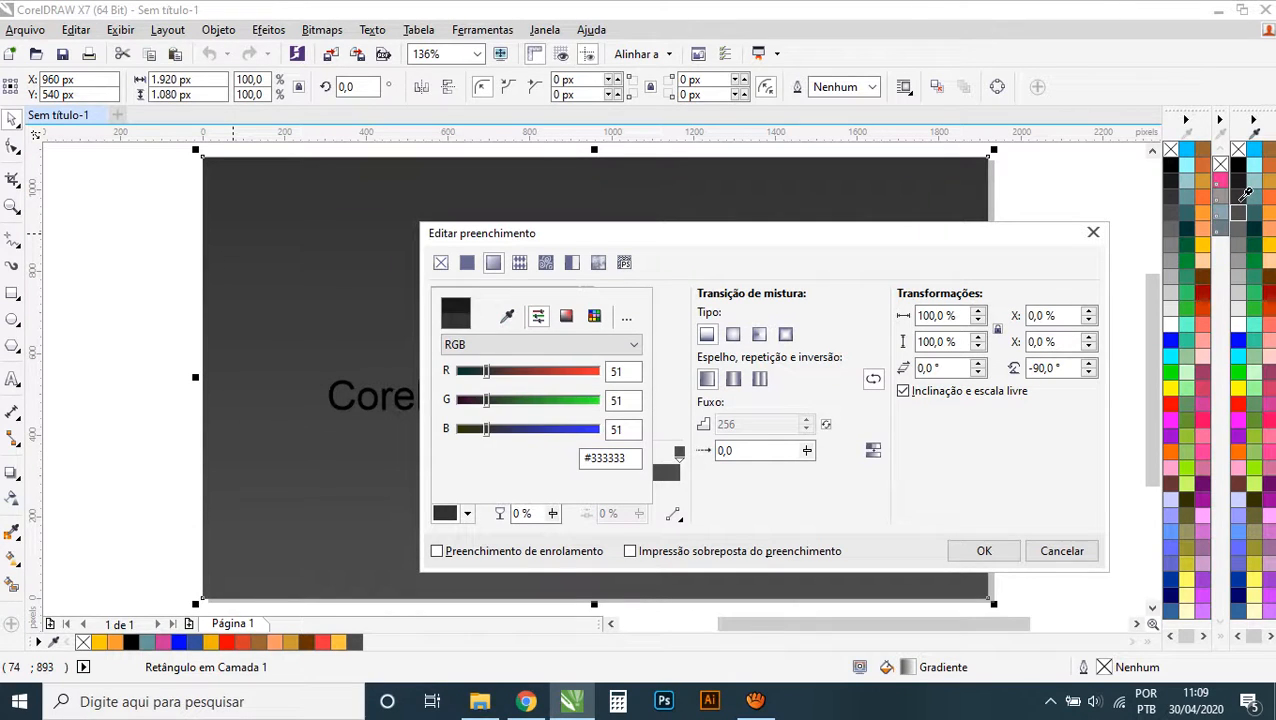
left_click(985, 549)
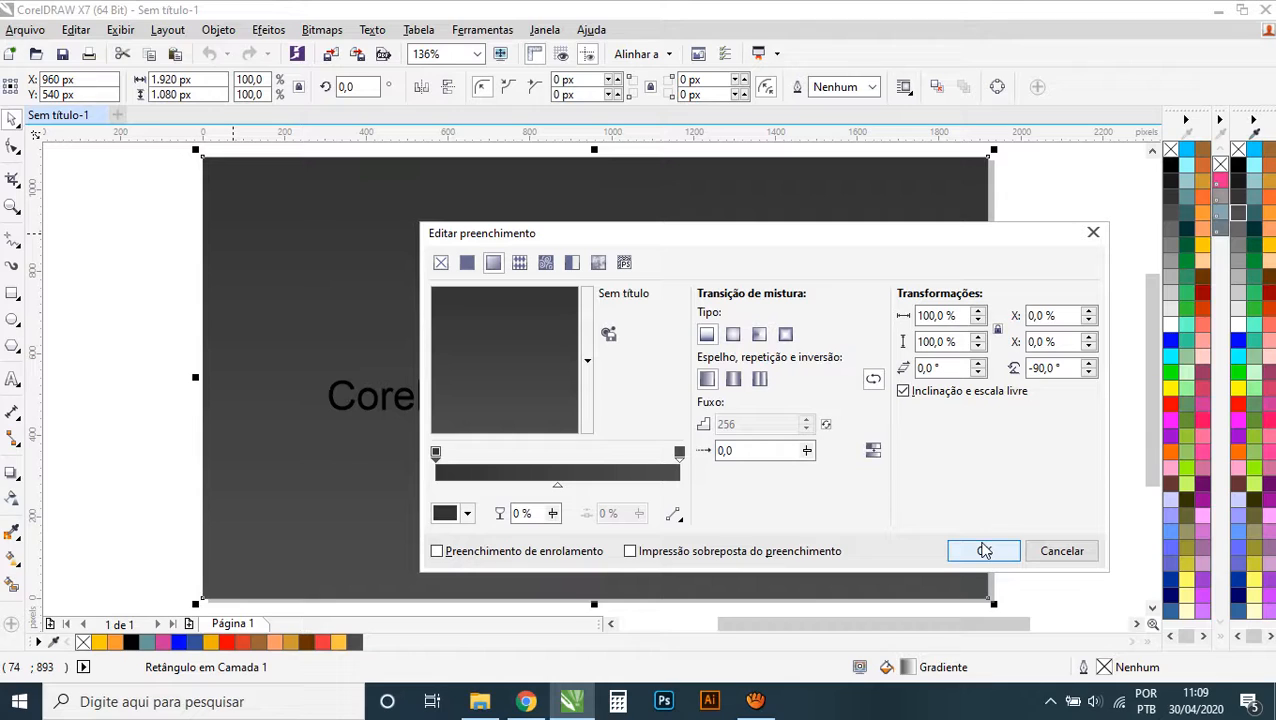
left_click(985, 550)
left_click(1034, 388)
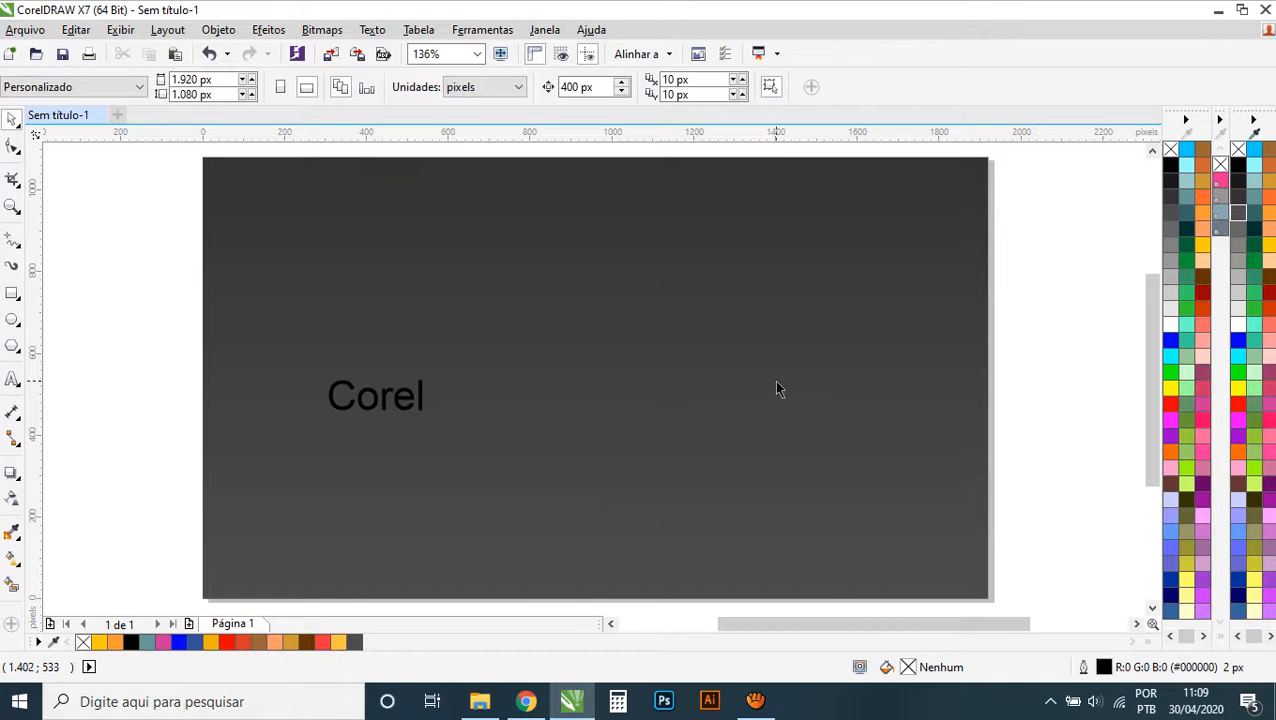
- Enlarge the "Corel" text to about 1073 × 350 px and move it to about X 891 px, Y 537 px
left_click(413, 399)
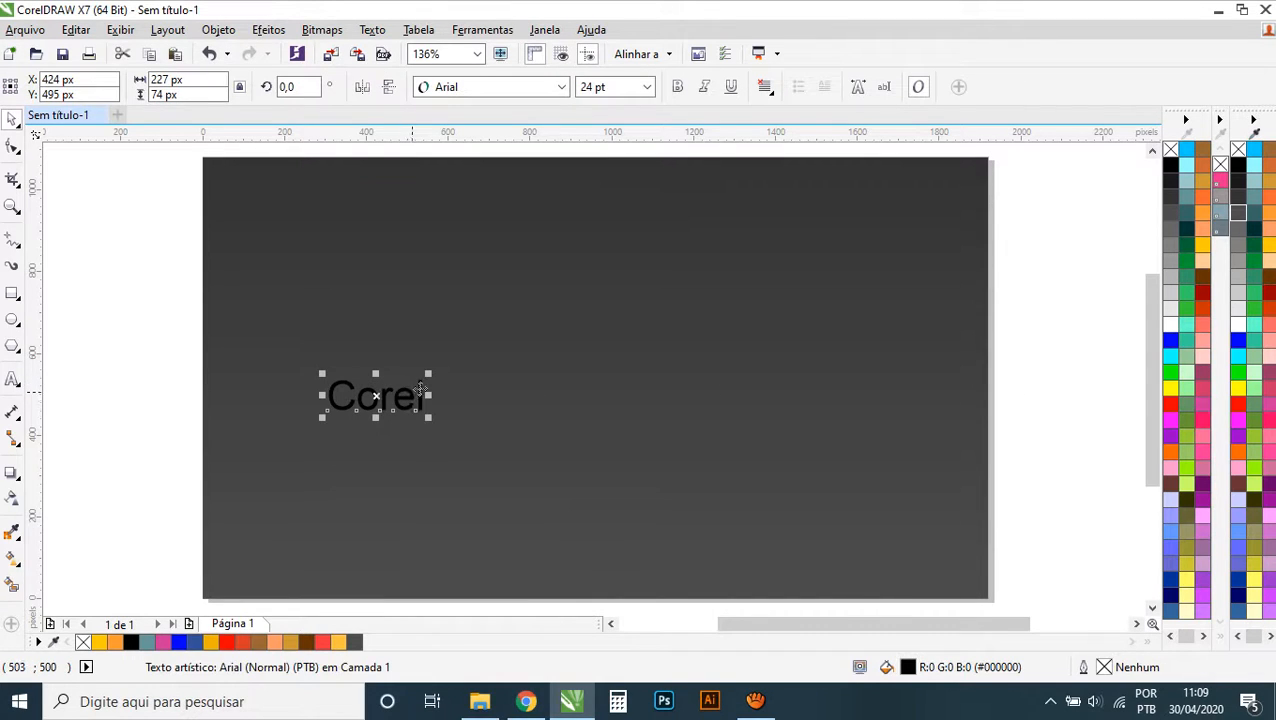
left_click_drag(428, 373, 772, 270)
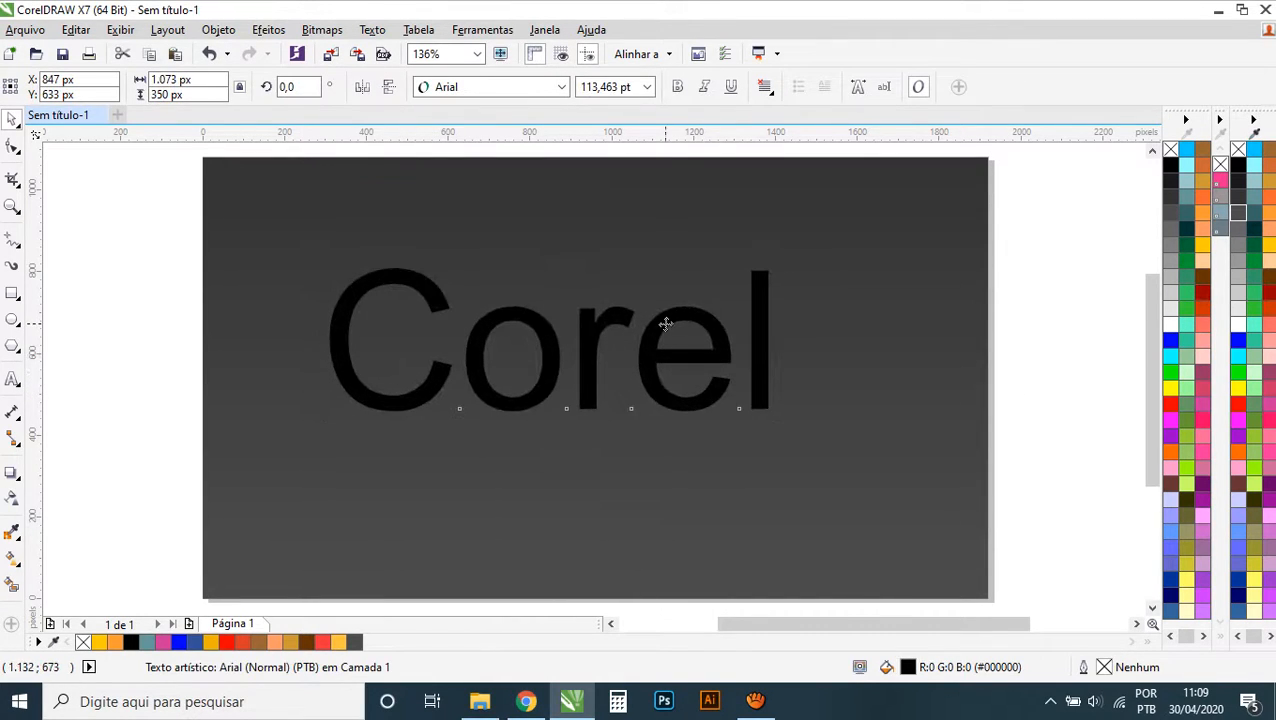
left_click_drag(665, 323, 682, 340)
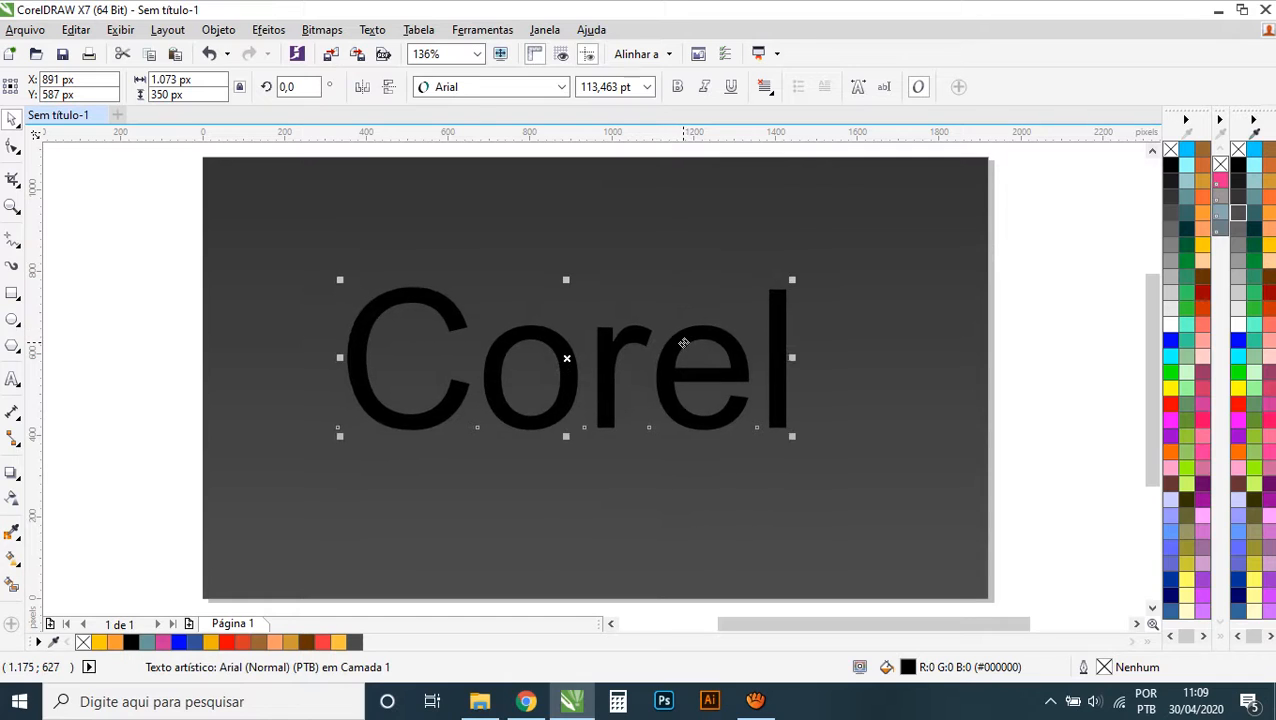
left_click(517, 88)
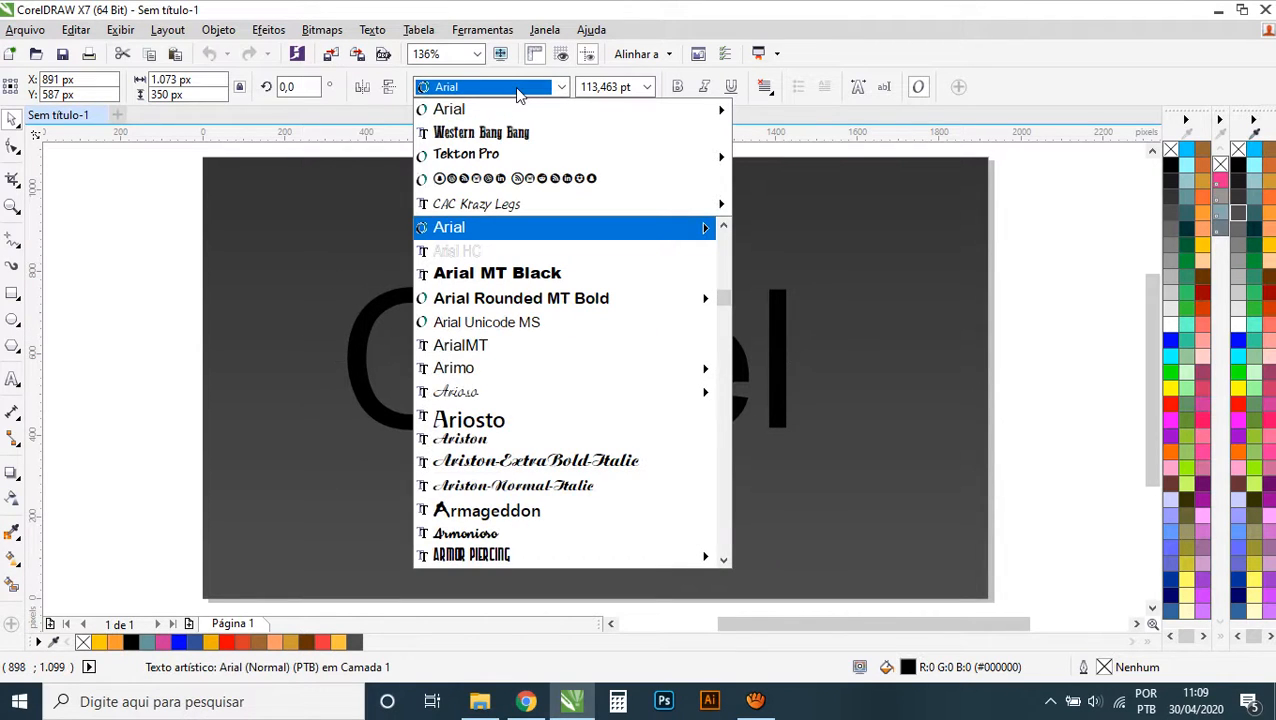
left_click(156, 199)
left_click_drag(156, 199, 429, 316)
left_click(420, 305)
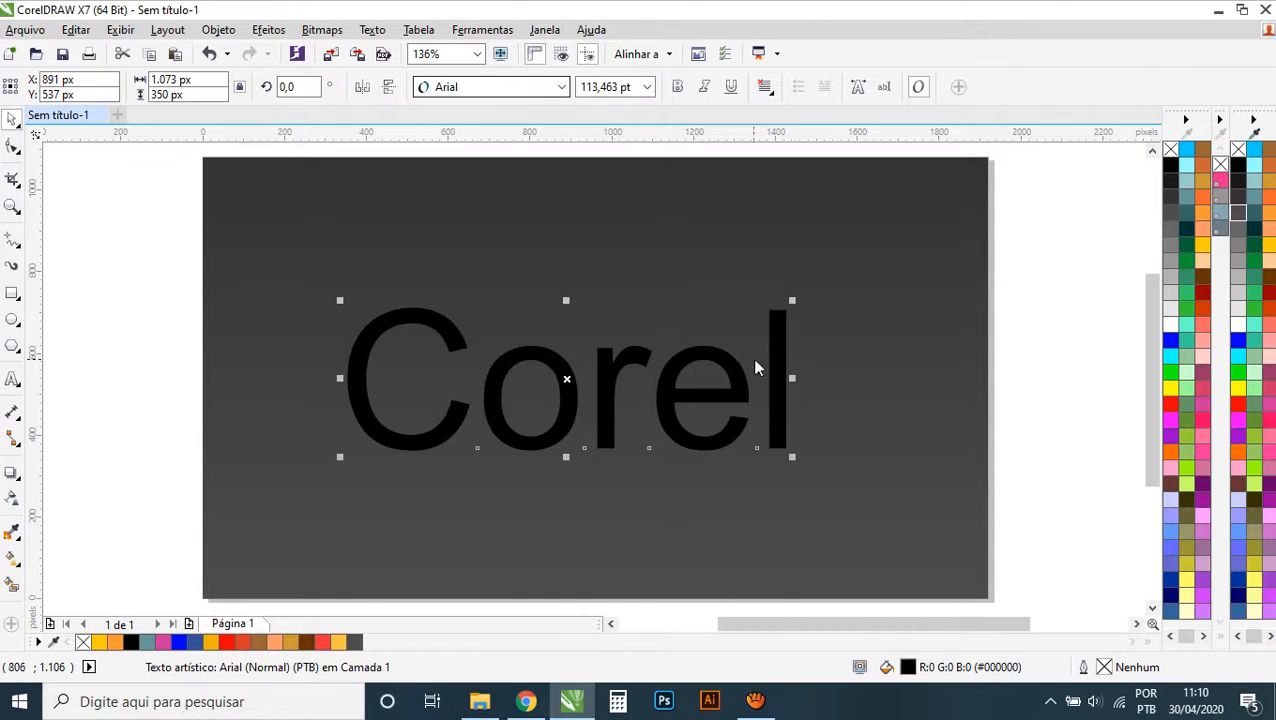
- Fill the "Corel" text with white, enlarge it to about 1296 × 422 px and reposition it near the page centre
left_click(1240, 328)
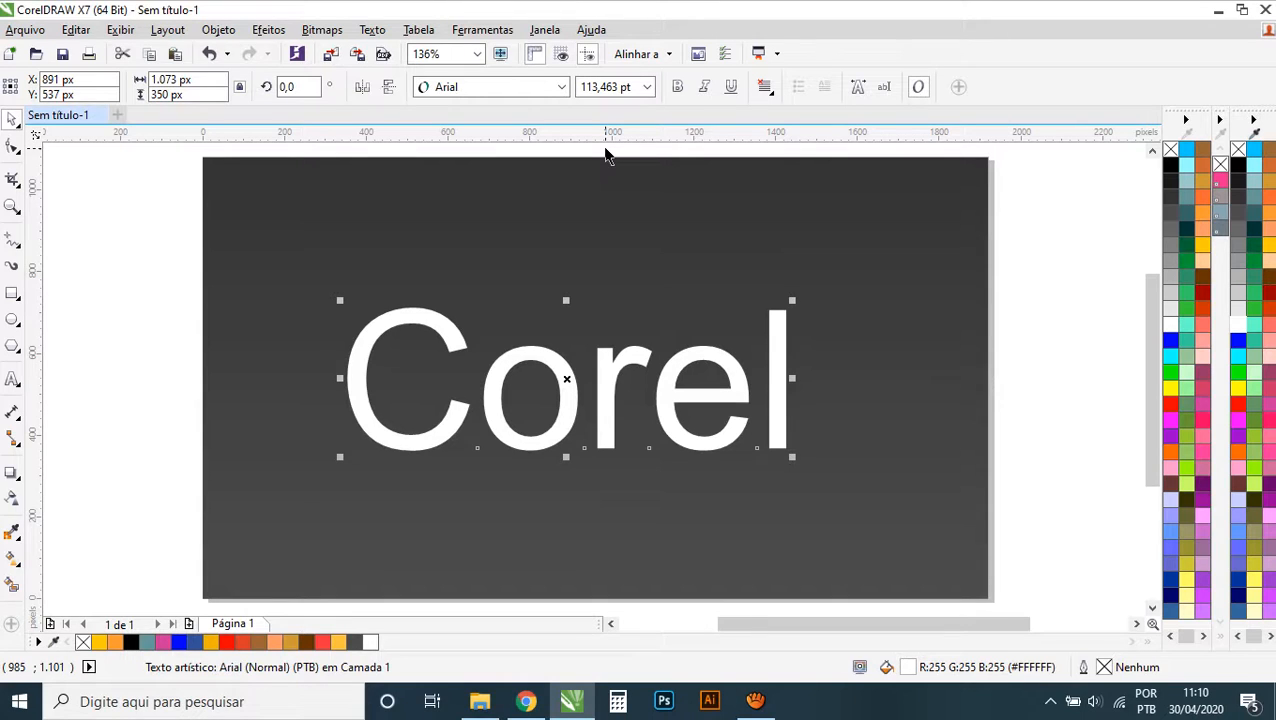
left_click_drag(792, 300, 883, 265)
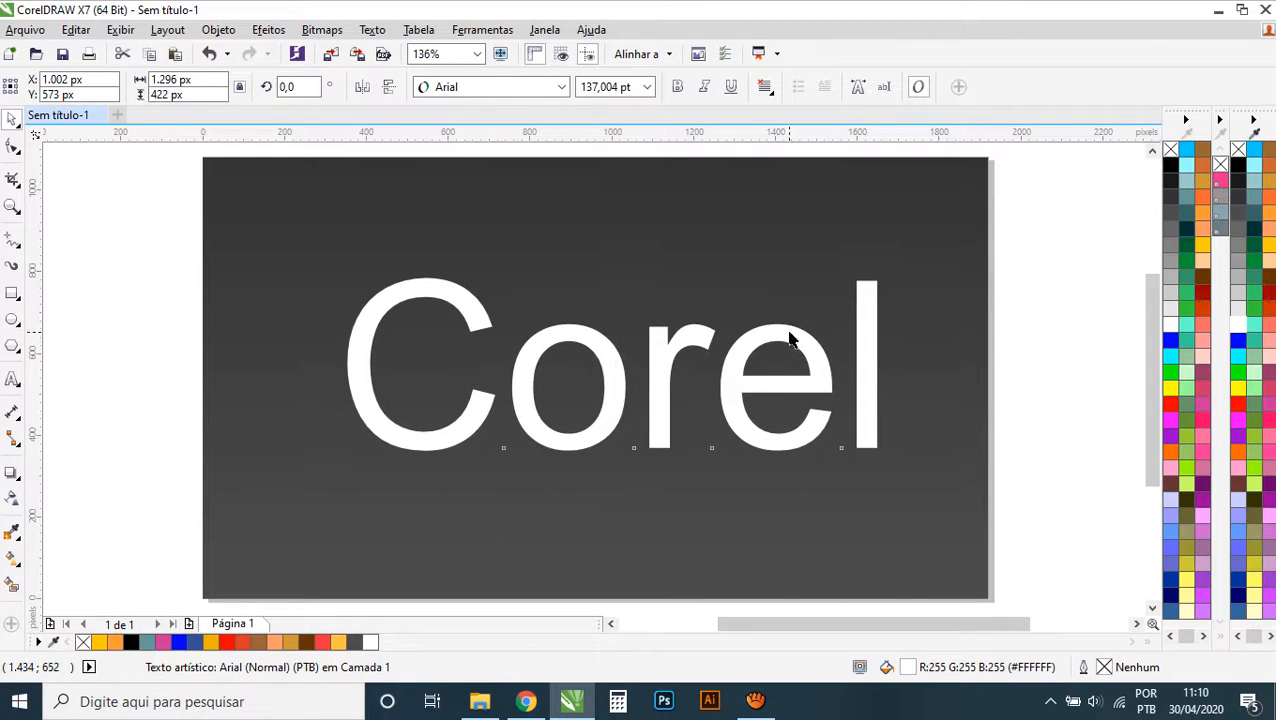
left_click_drag(789, 336, 758, 346)
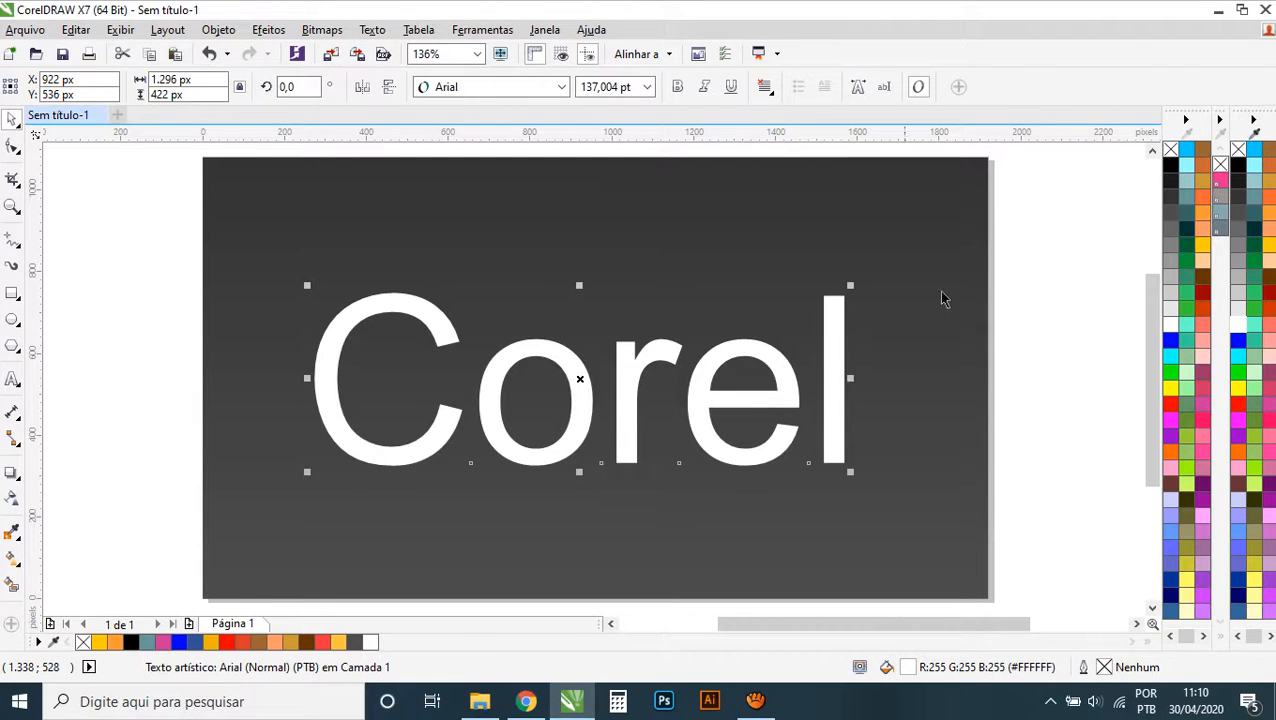
- Round all corners of the background rectangle to a radius of about 208 px with the Shape tool
left_click(982, 233)
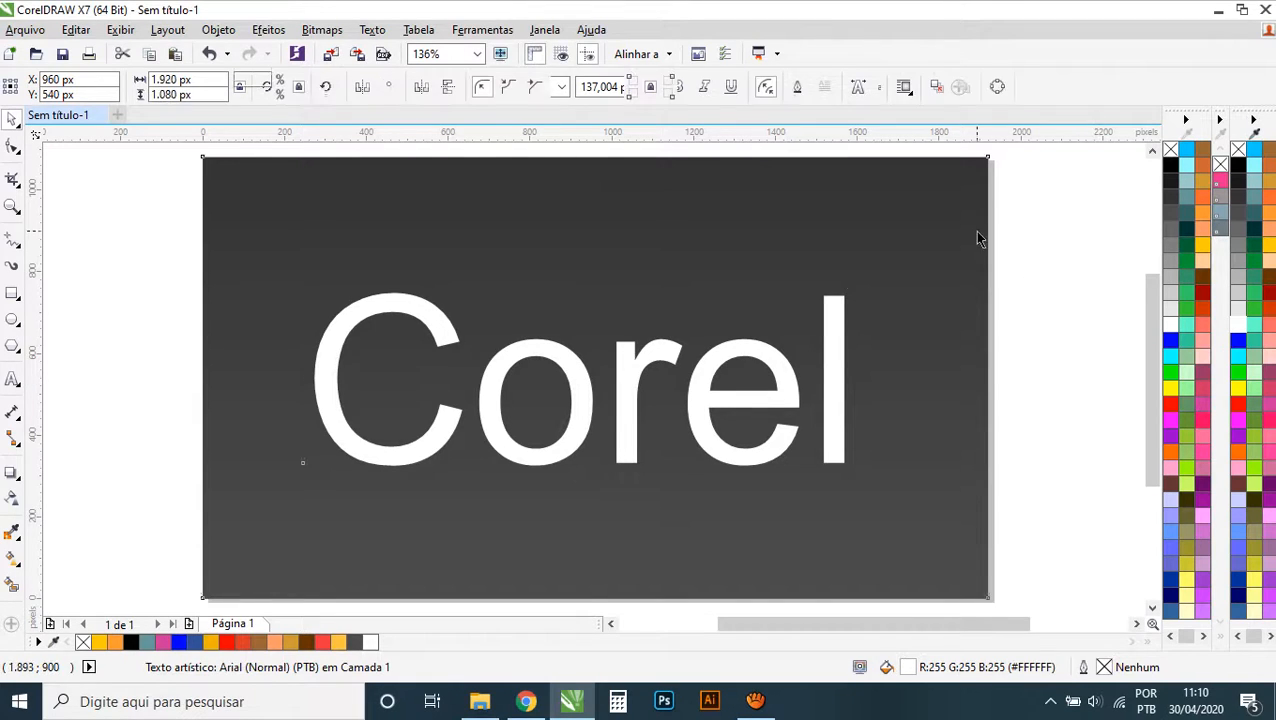
left_click(14, 148)
left_click_drag(987, 159, 903, 241)
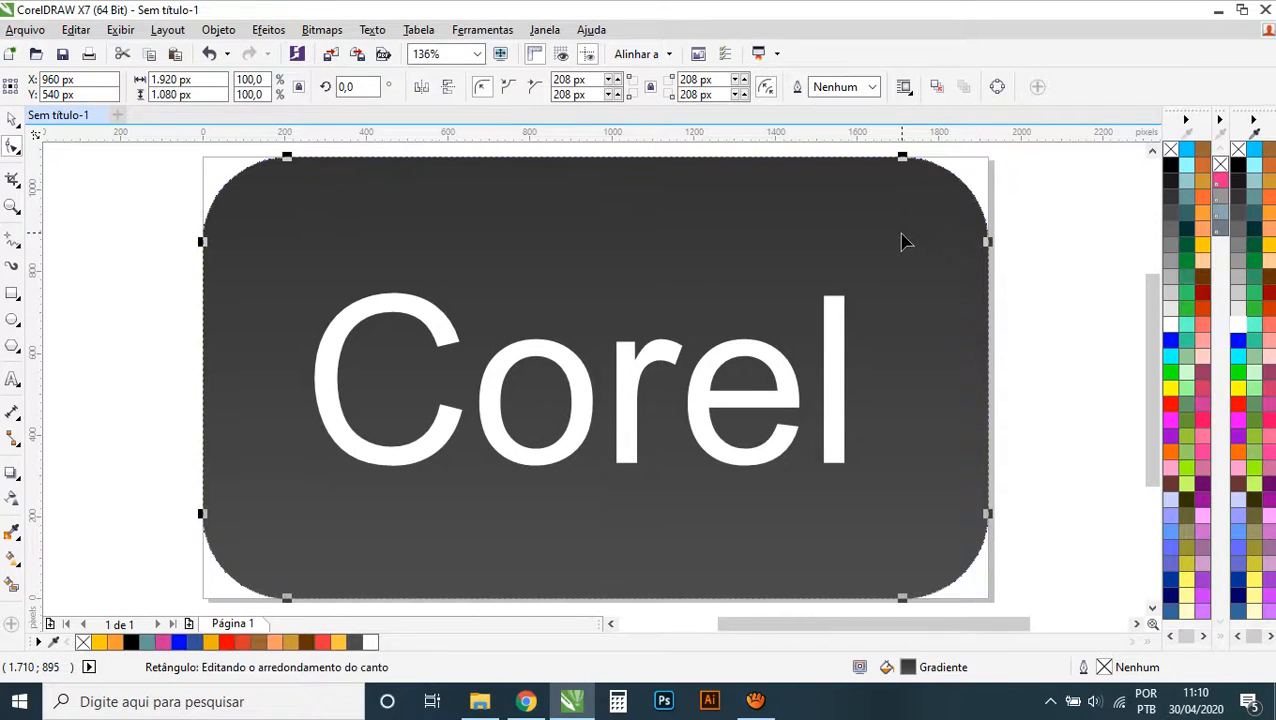
- Reduce the background rectangle's height symmetrically about its centre to about 724 px
left_click(12, 118)
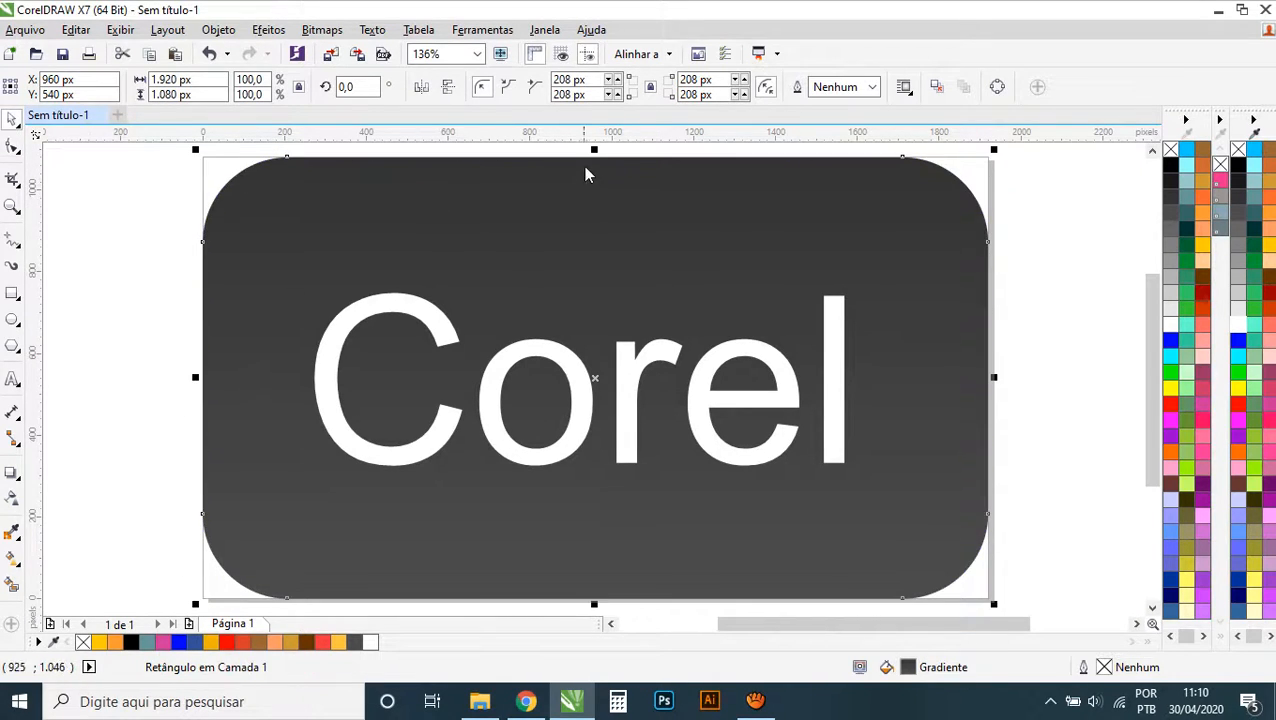
left_click_drag(594, 149, 595, 231)
- Change the text "Corel" to "Comprar" by replacing the letters after "Co"
left_click(835, 342)
double_click(835, 342)
left_click_drag(835, 342, 521, 364)
key("Delete")
type("mpr")
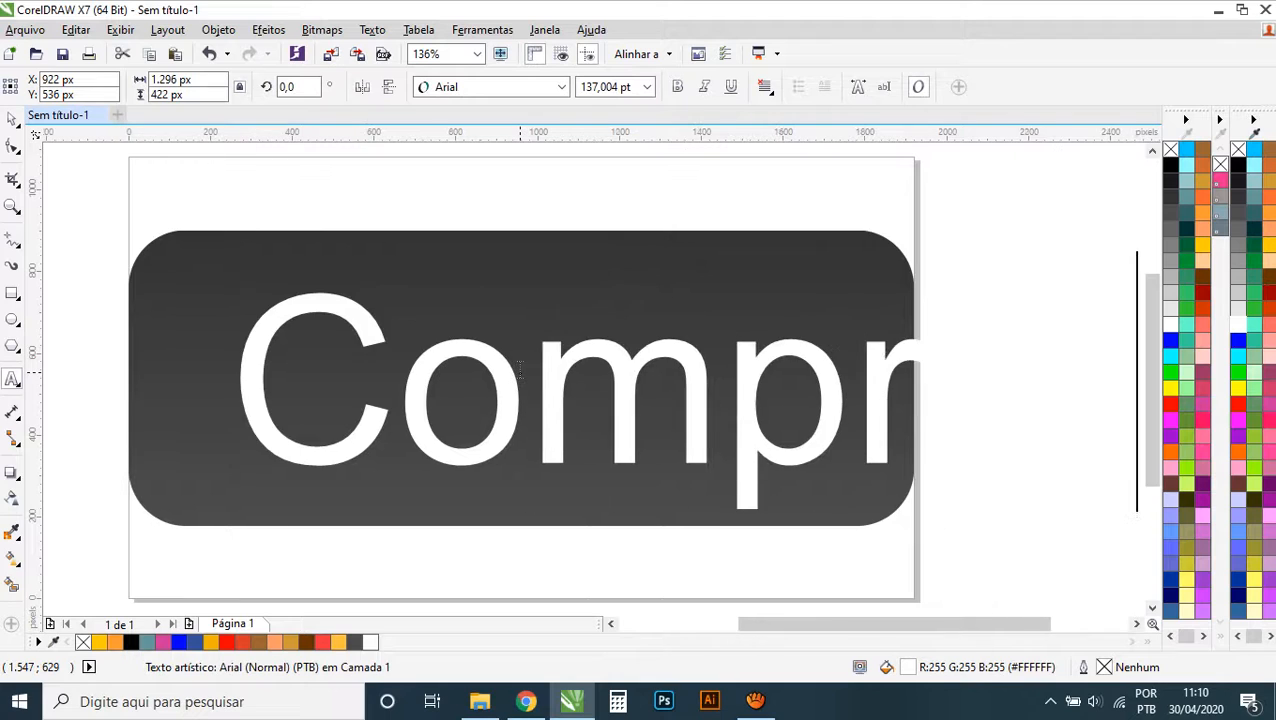
key("Escape")
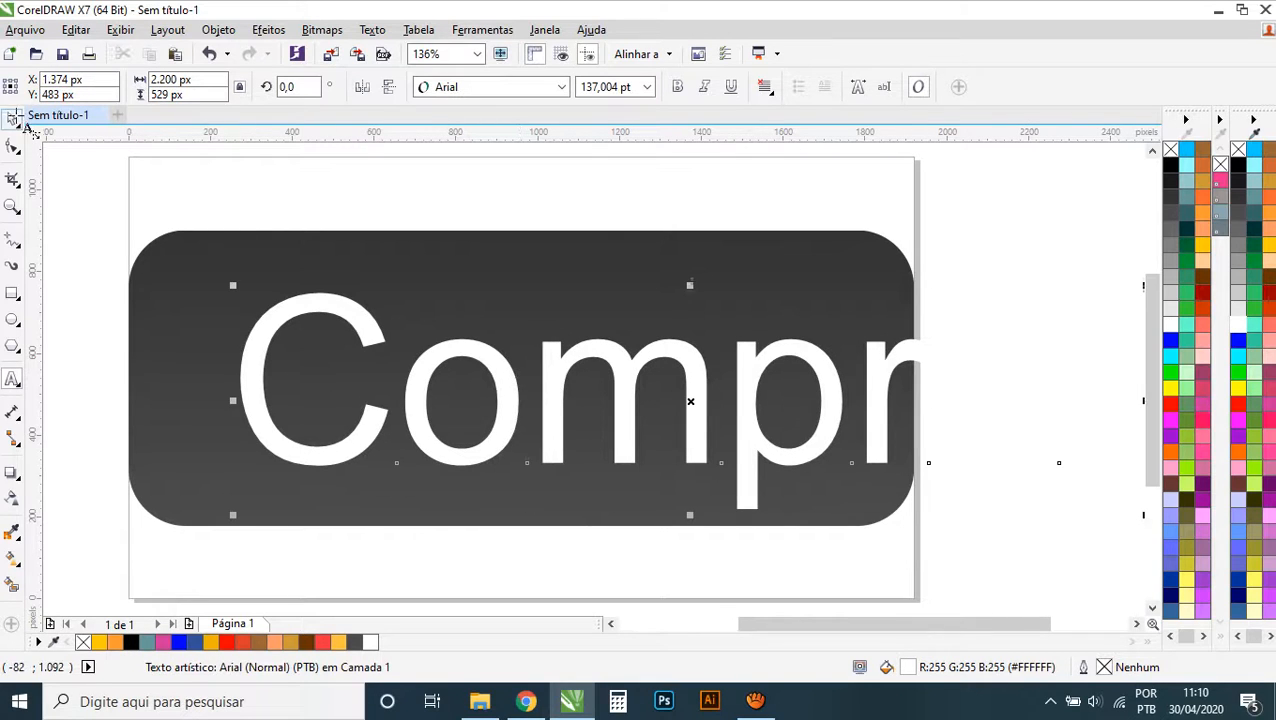
- Scale the "Comprar" text down to about 2033 × 489 px and centre it on the page
left_click(12, 119)
left_click_drag(233, 286, 300, 305)
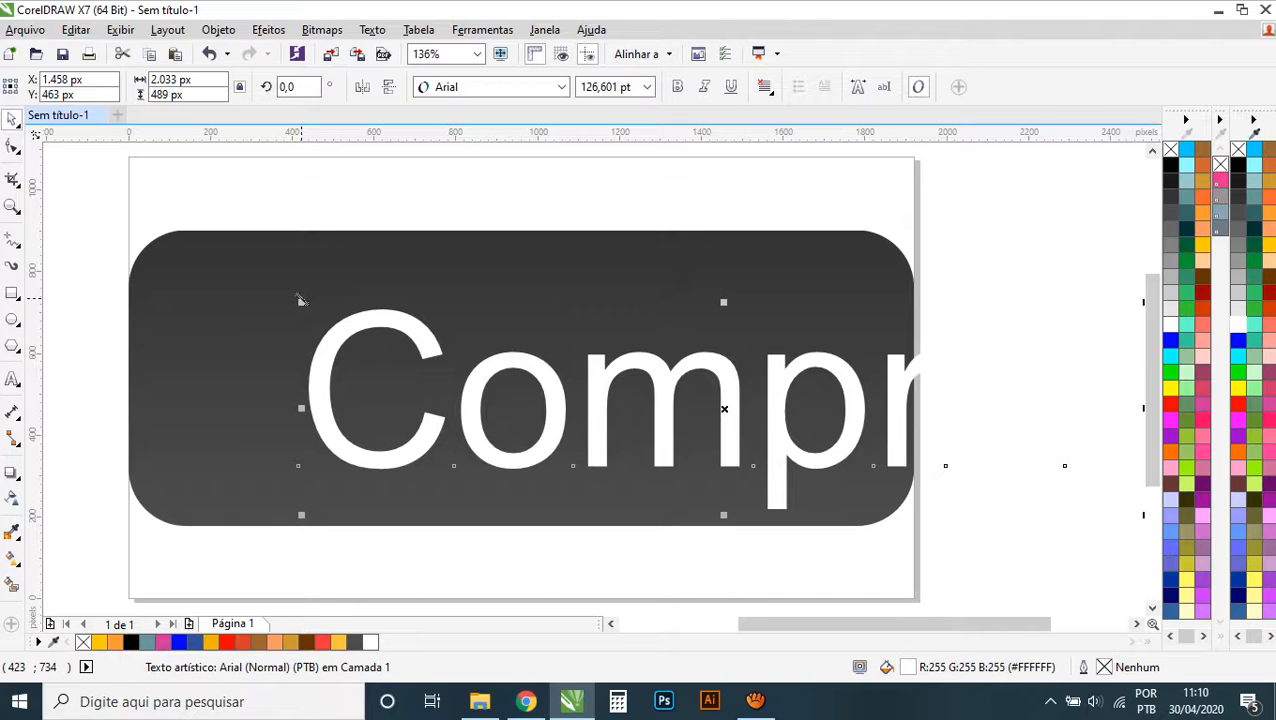
key("p")
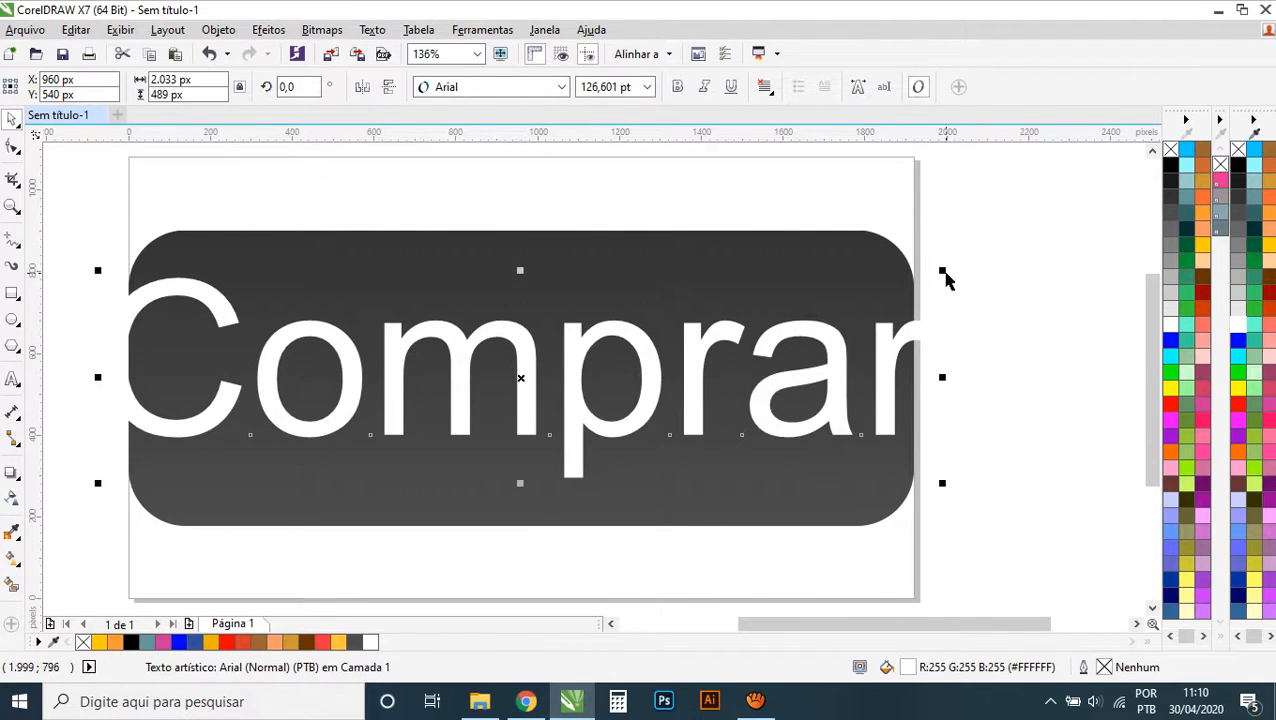
- Shrink the background rectangle's height further about its centre and scale the "Comprar" text to about 1617 × 389 px about its centre
left_click(869, 268)
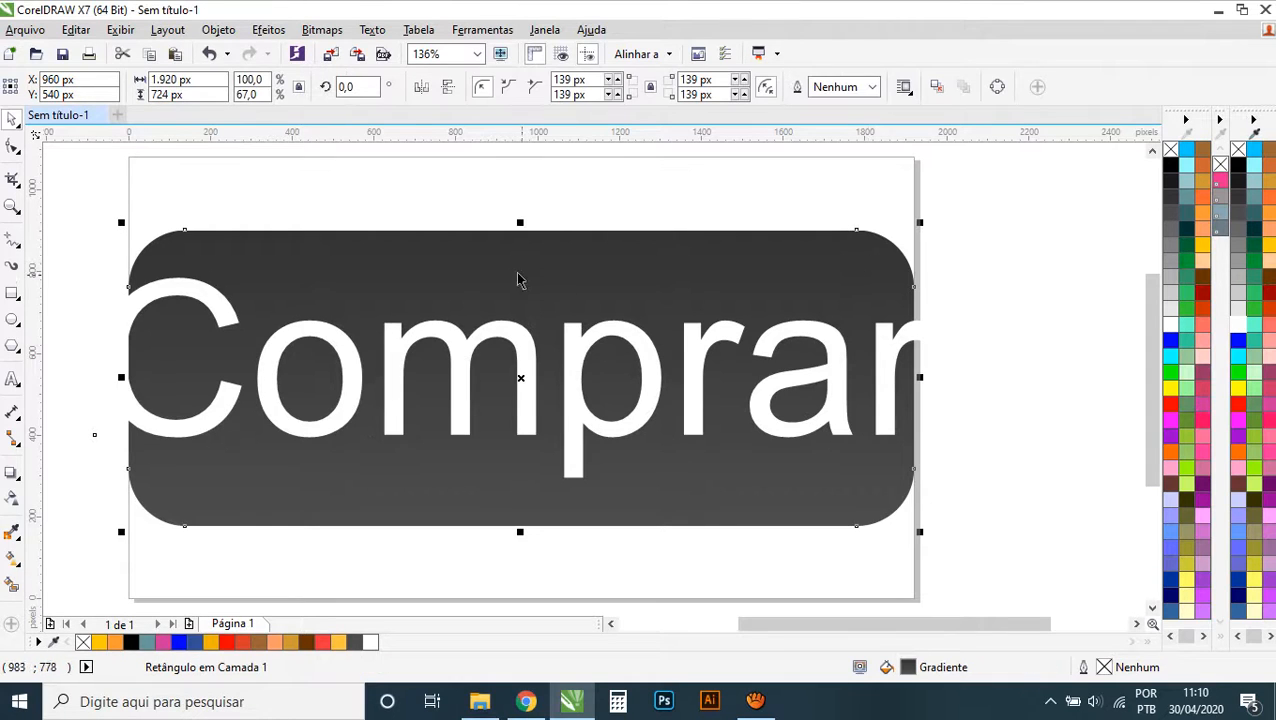
left_click_drag(521, 219, 525, 251)
left_click(832, 368)
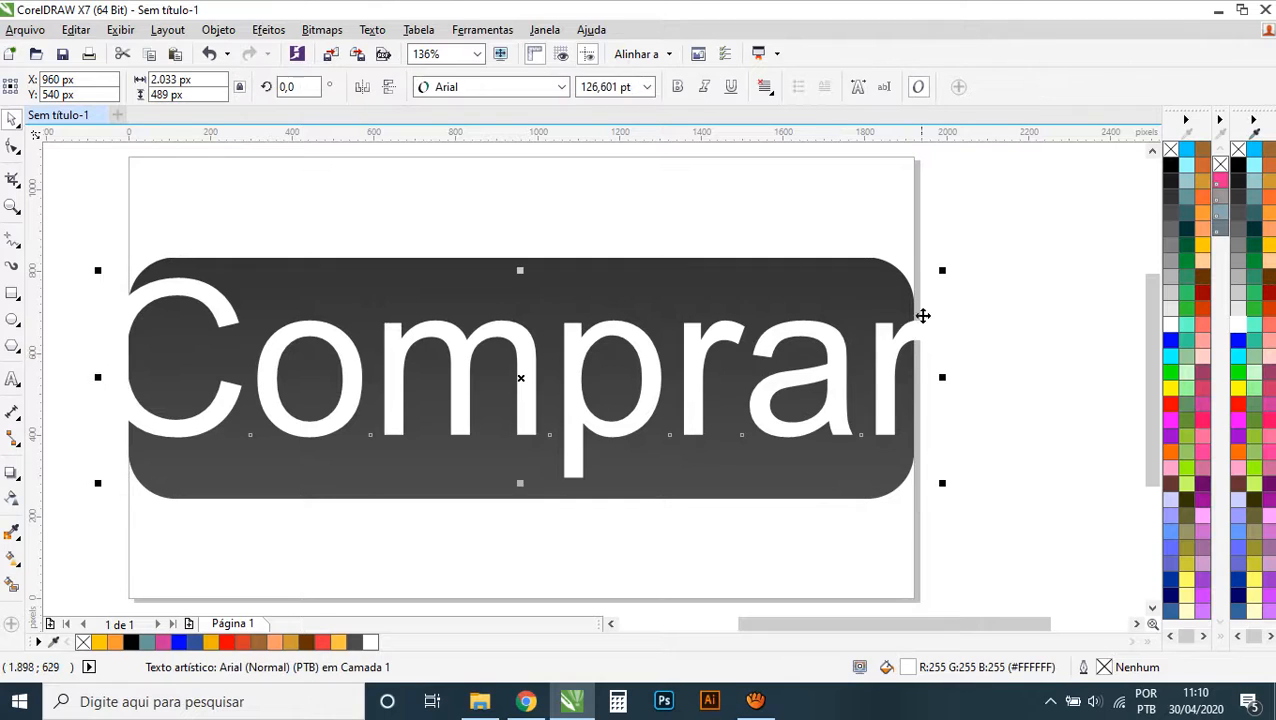
left_click_drag(943, 272, 878, 294)
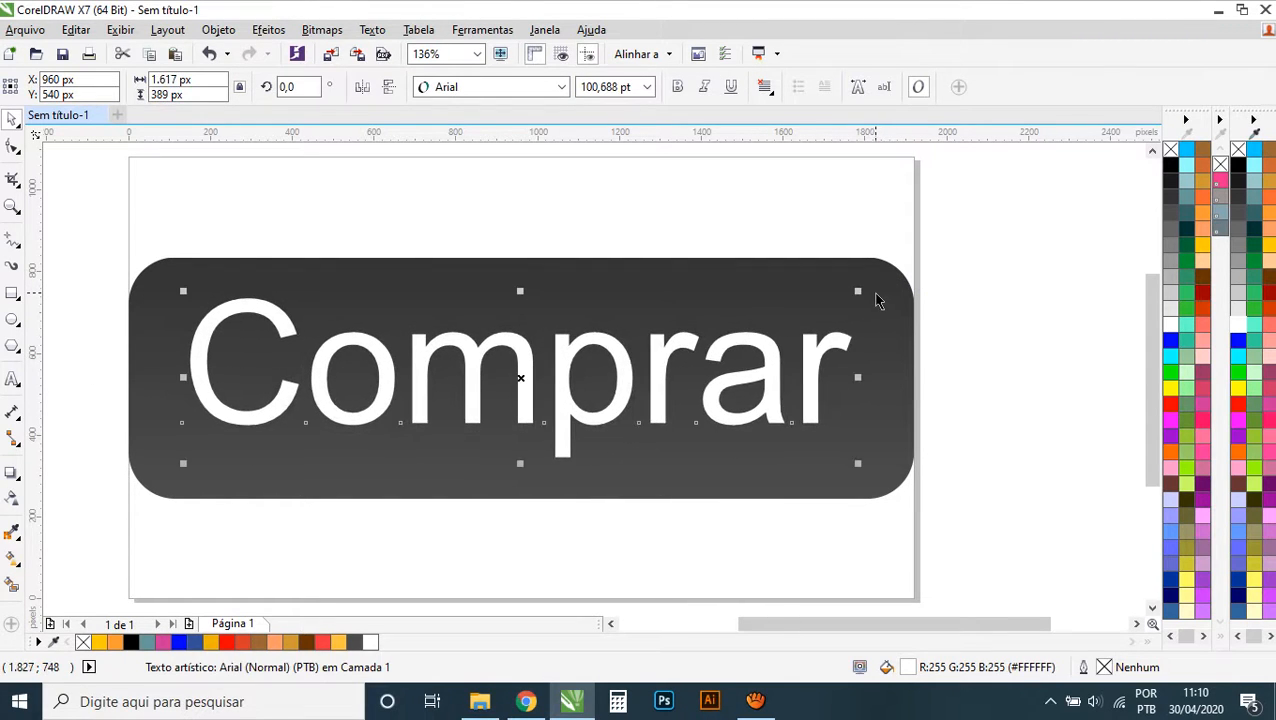
left_click(991, 348)
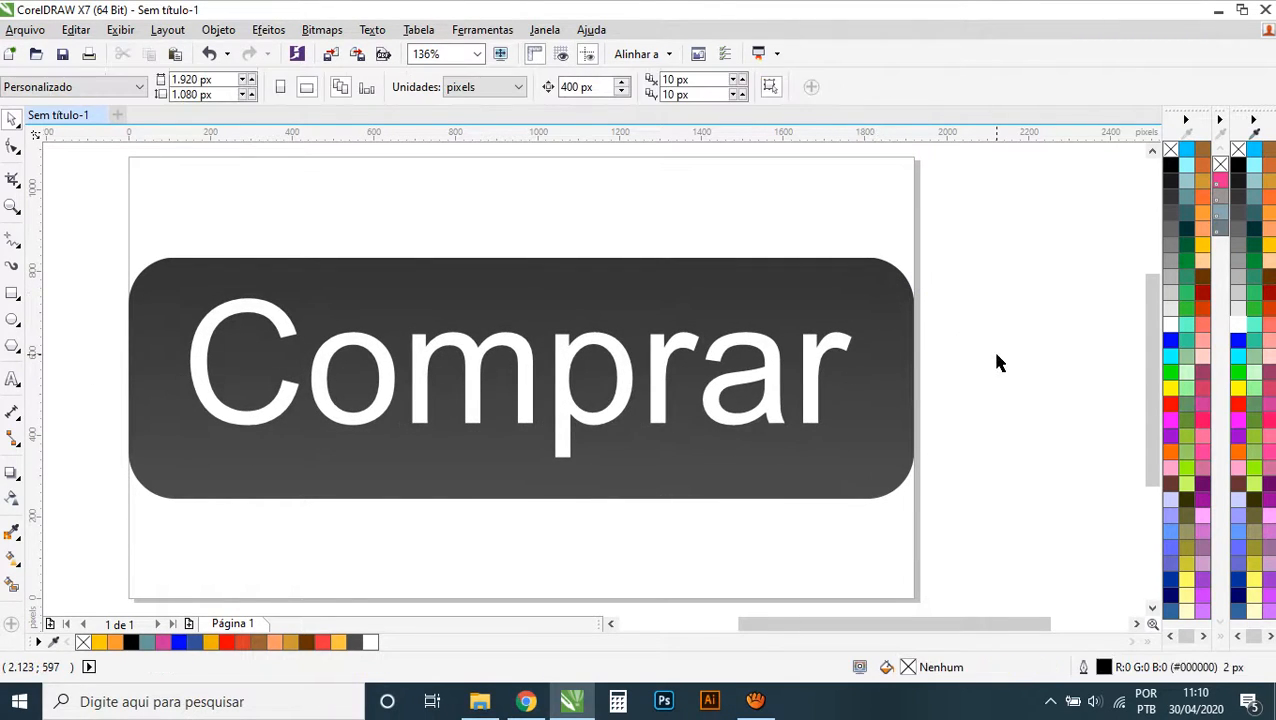
- Make the "Comprar" text bold and centre it on the page again
left_click(668, 366)
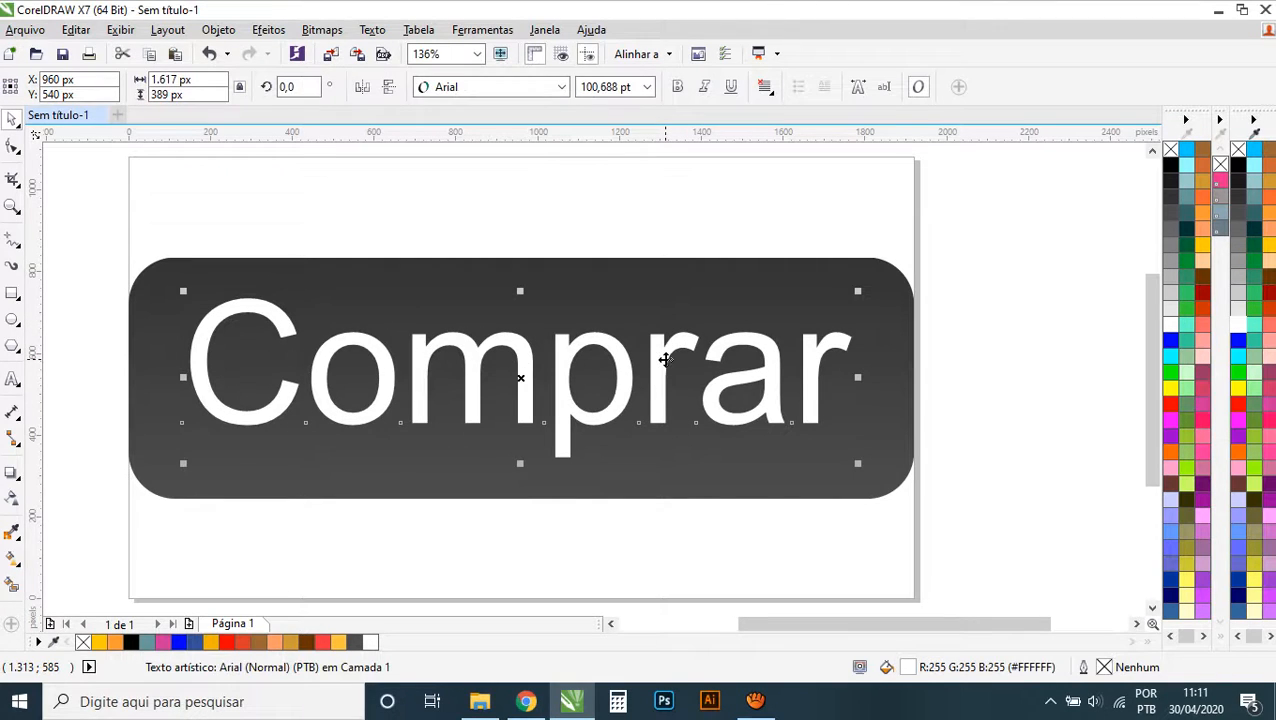
left_click(677, 86)
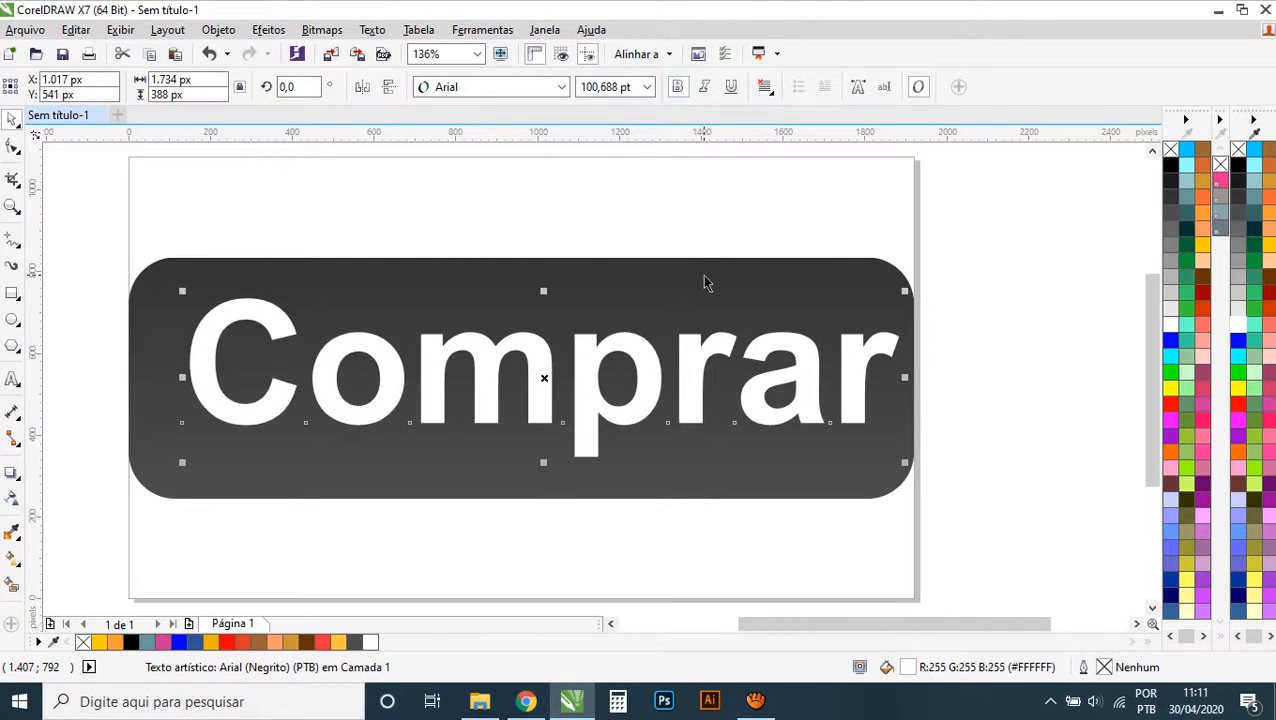
key("p")
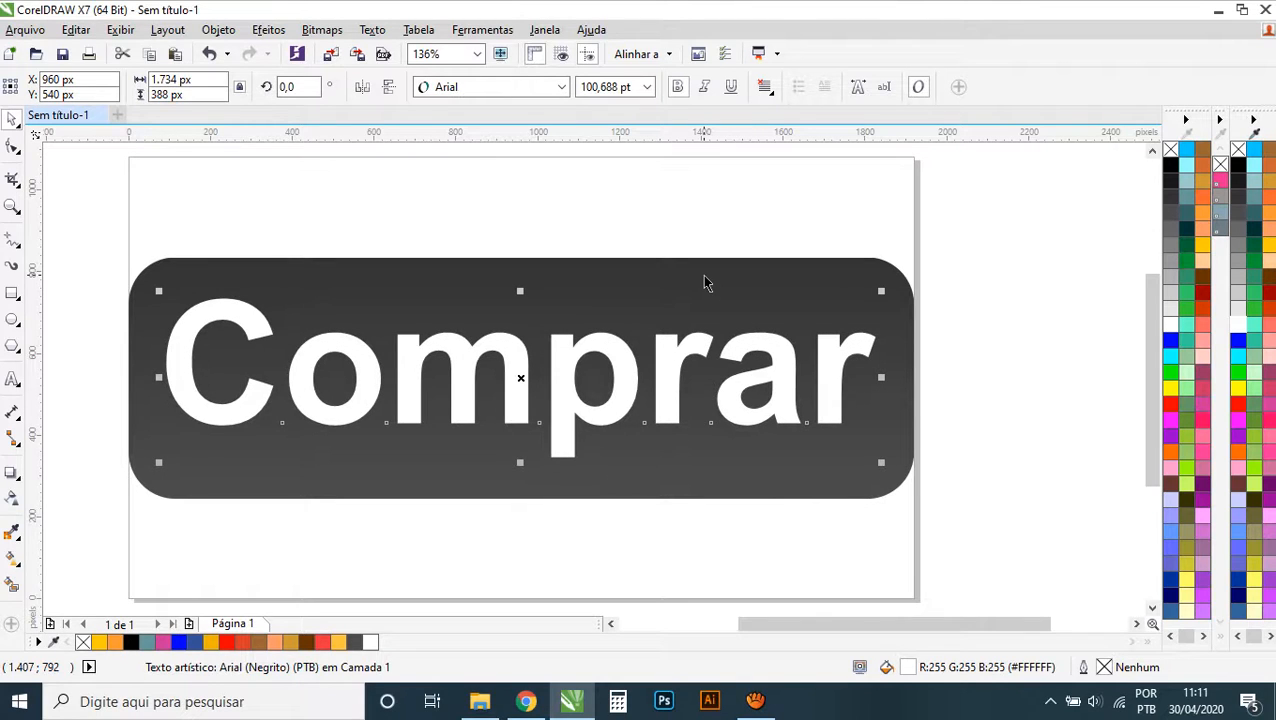
left_click(728, 302)
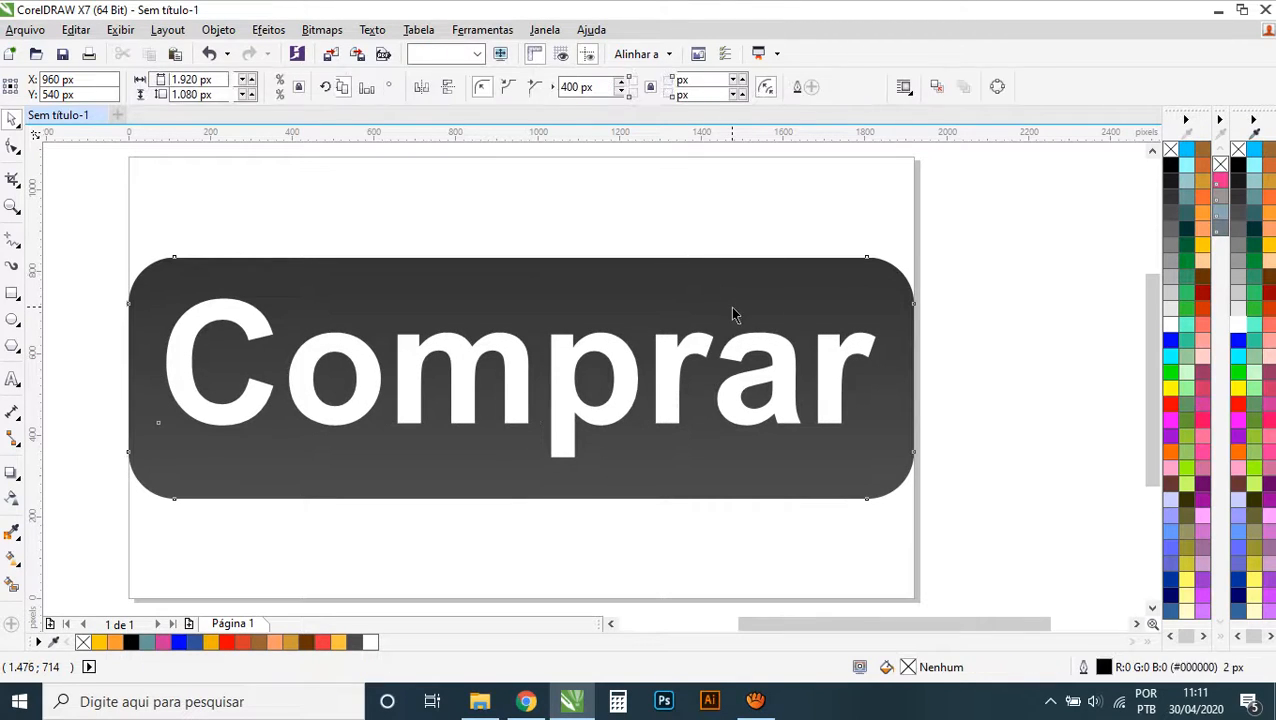
left_click(1034, 303)
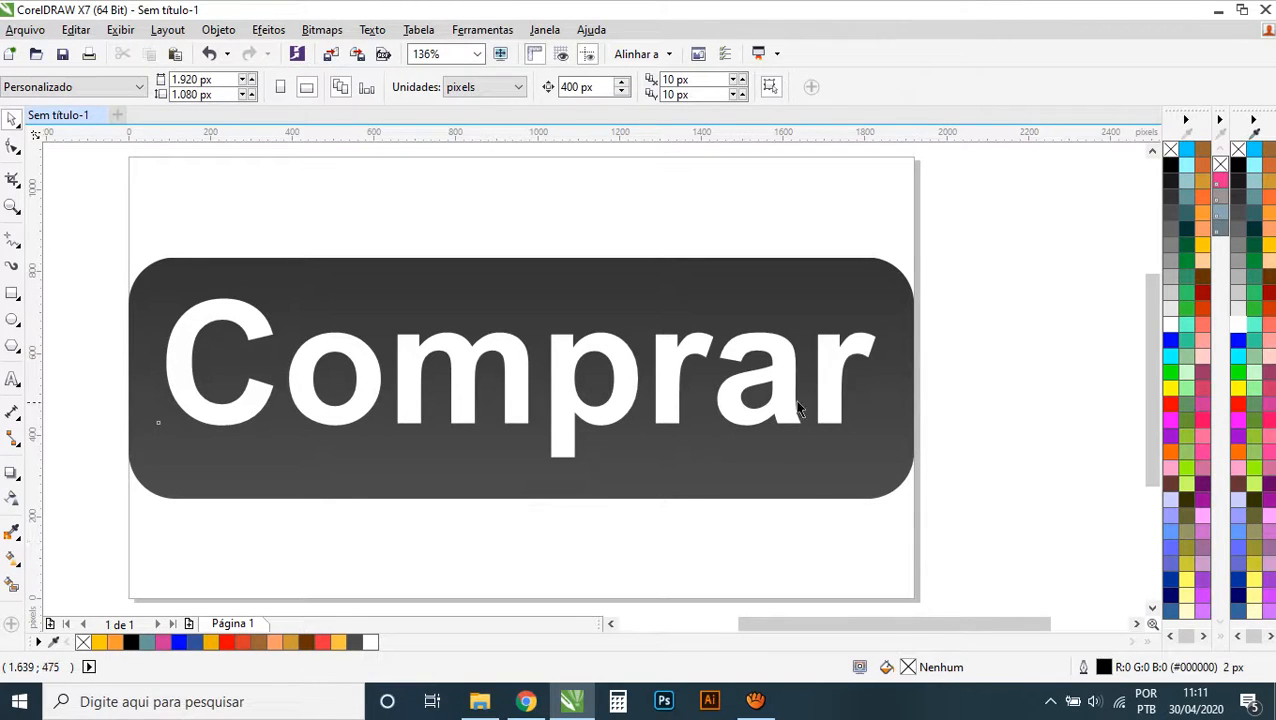
- Apply a drop shadow with the "Incandescente pequeno" preset to the "Comprar" text and colour it black
left_click(824, 374)
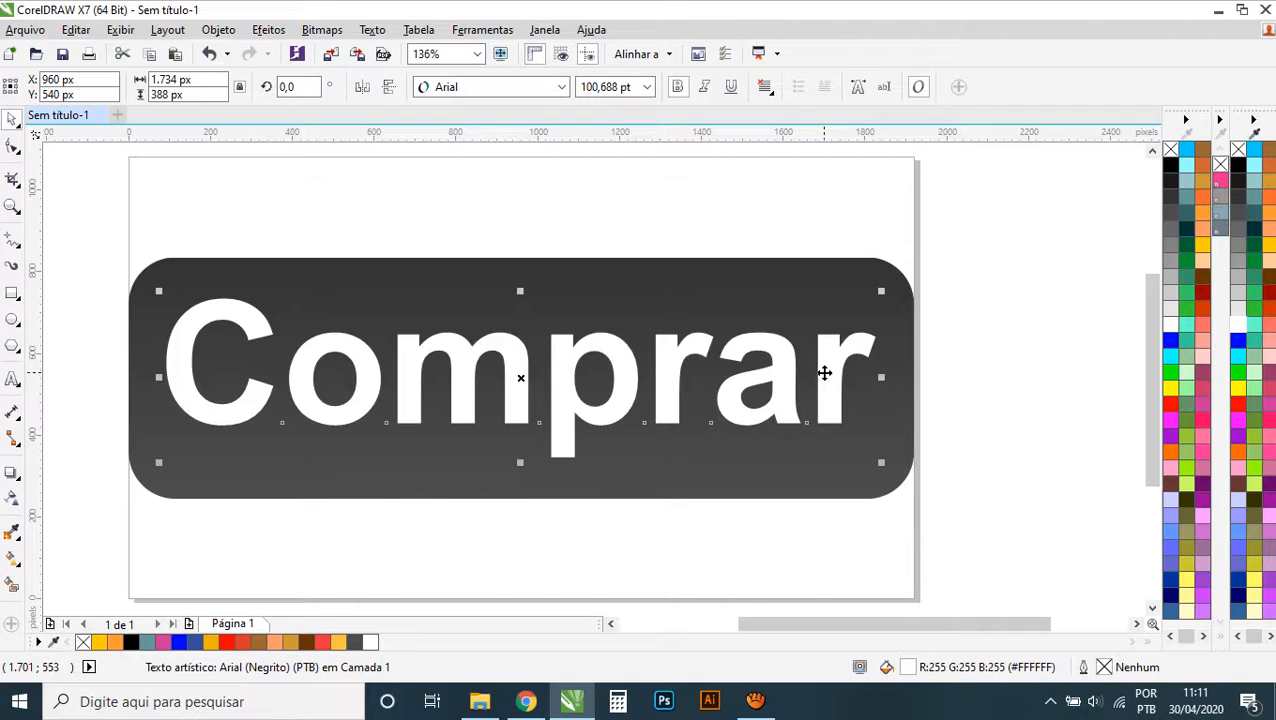
left_click(11, 475)
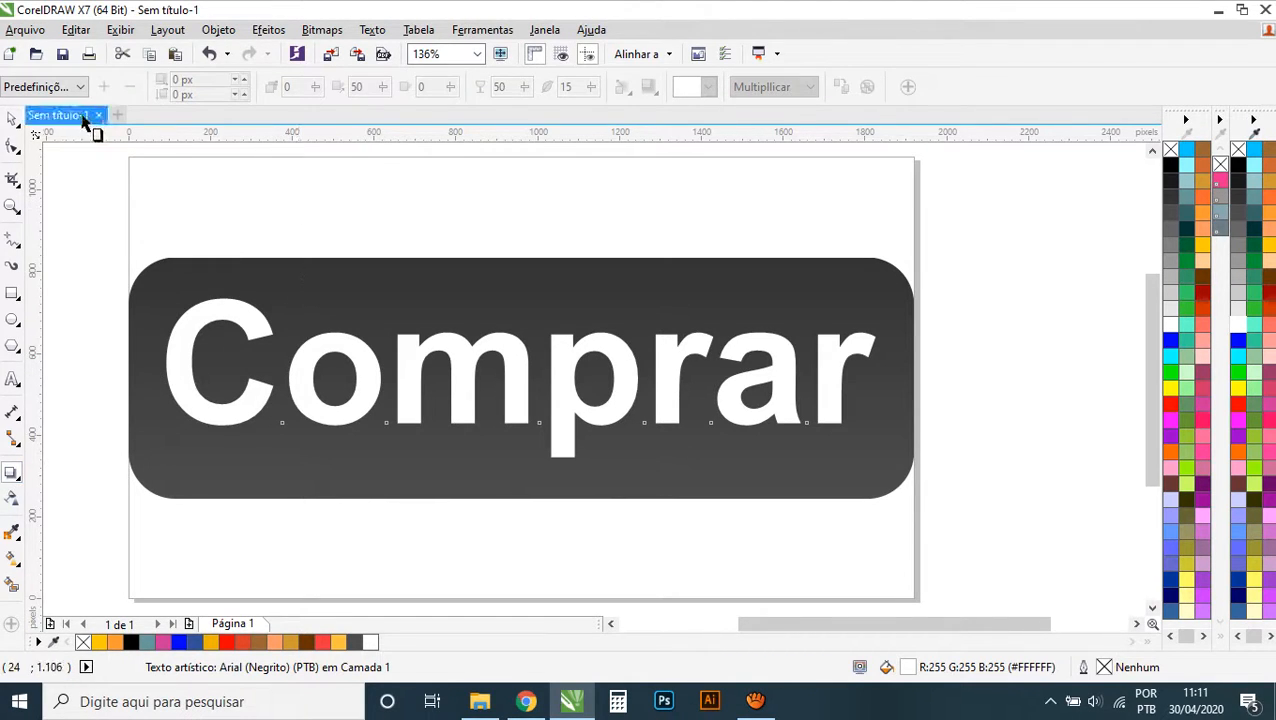
left_click(60, 87)
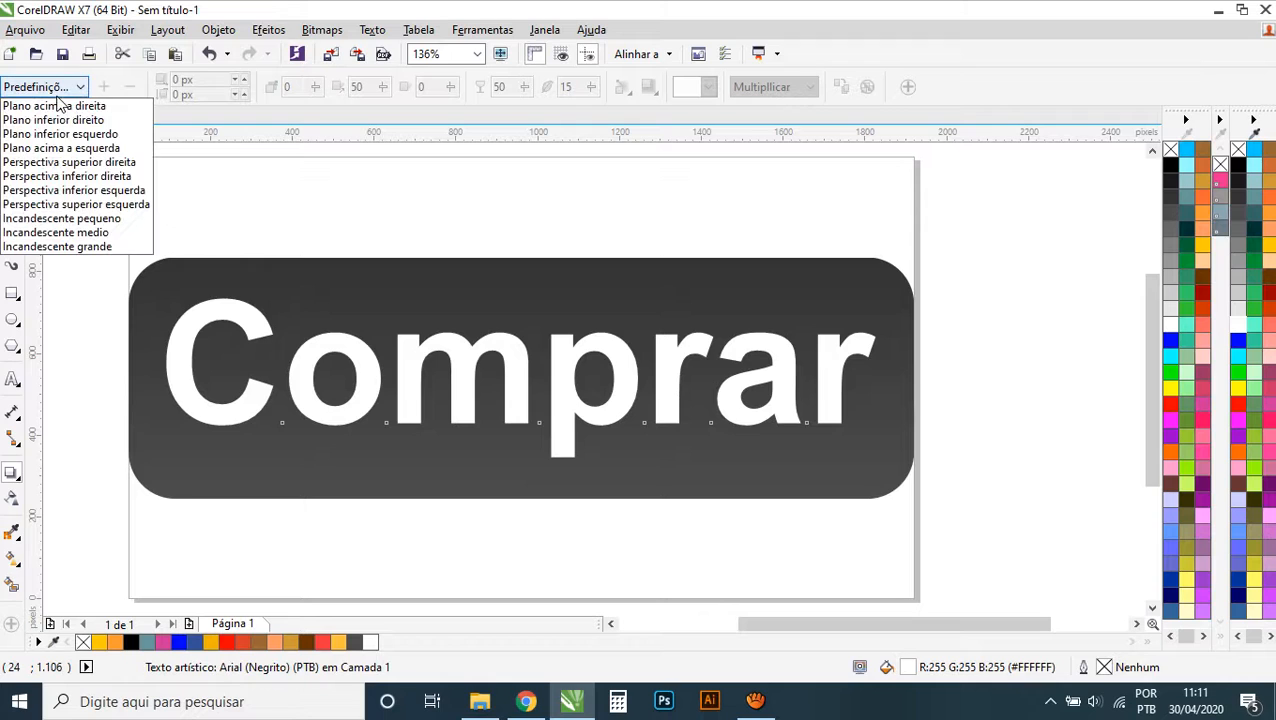
left_click(93, 220)
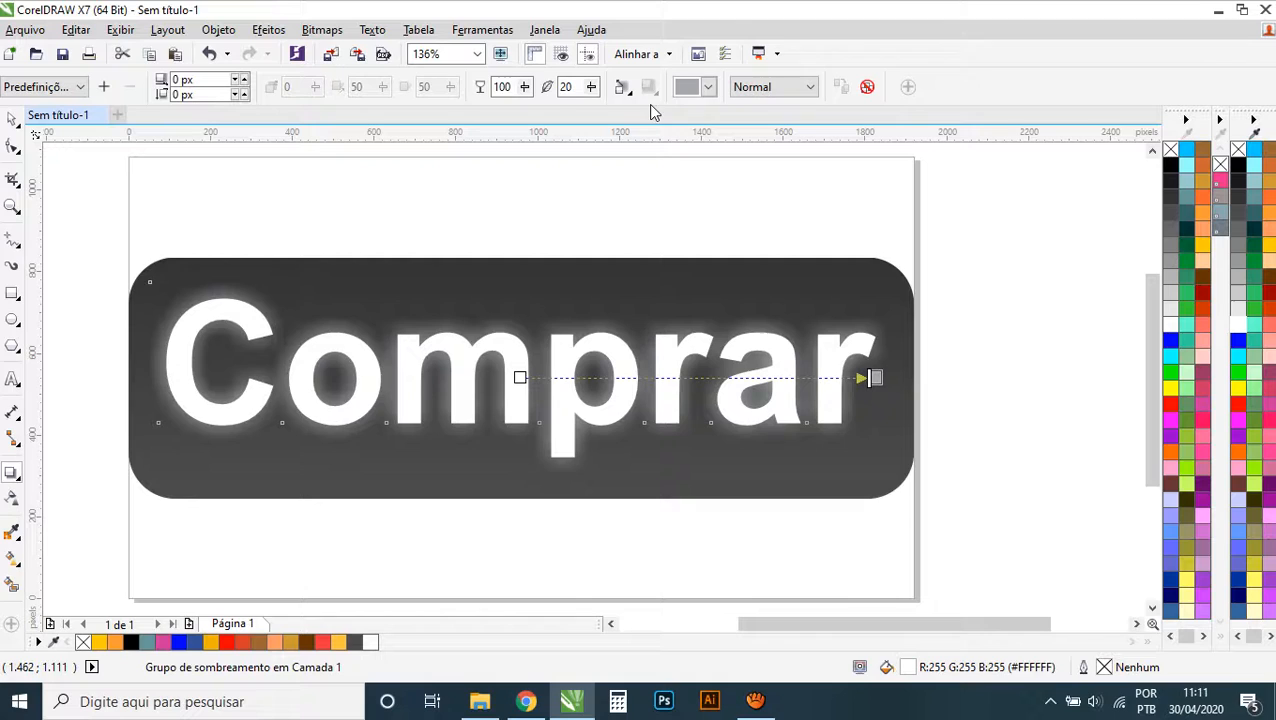
left_click(708, 87)
left_click(688, 112)
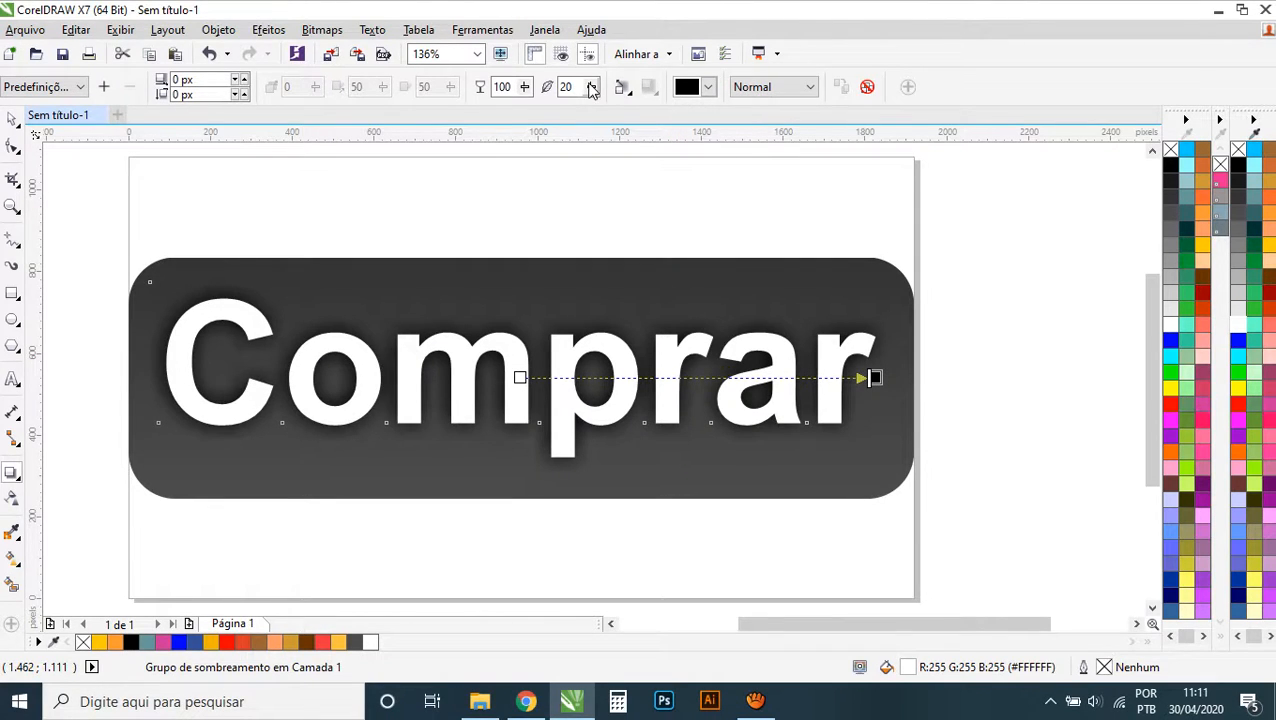
- Try the "Interna" feathering direction on the text's shadow, and settle on "Central"
left_click(621, 87)
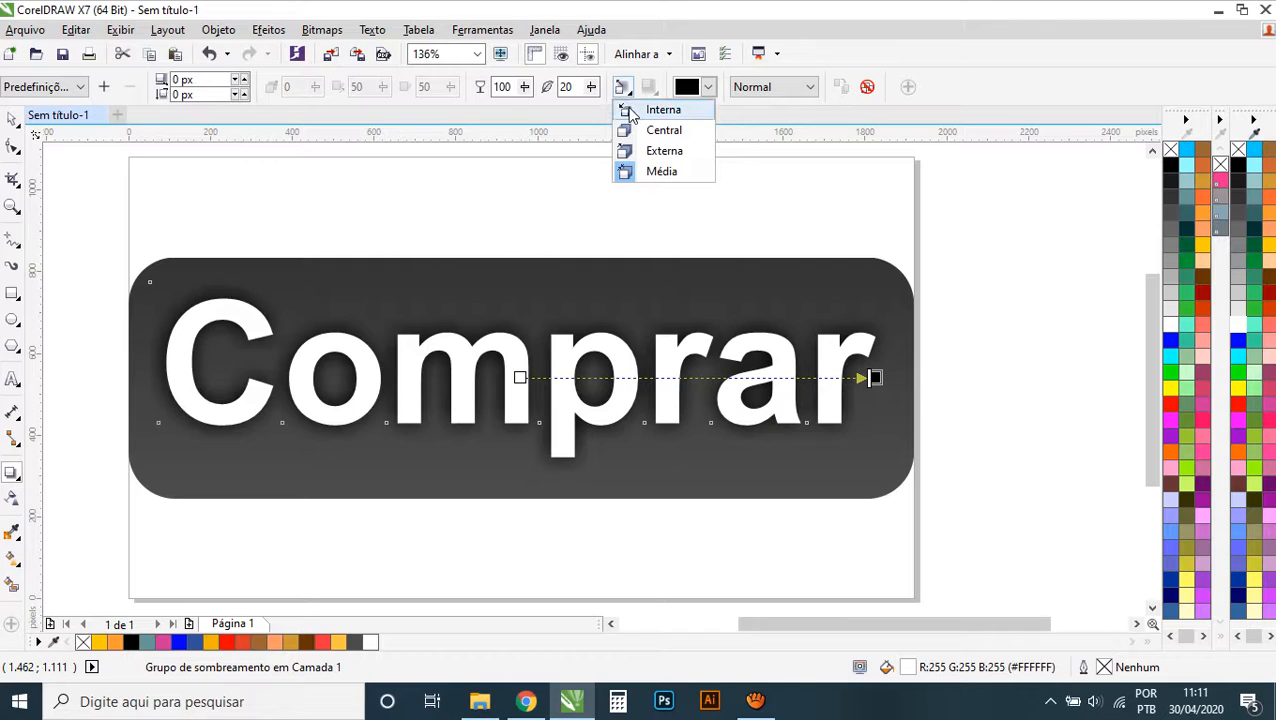
left_click(630, 111)
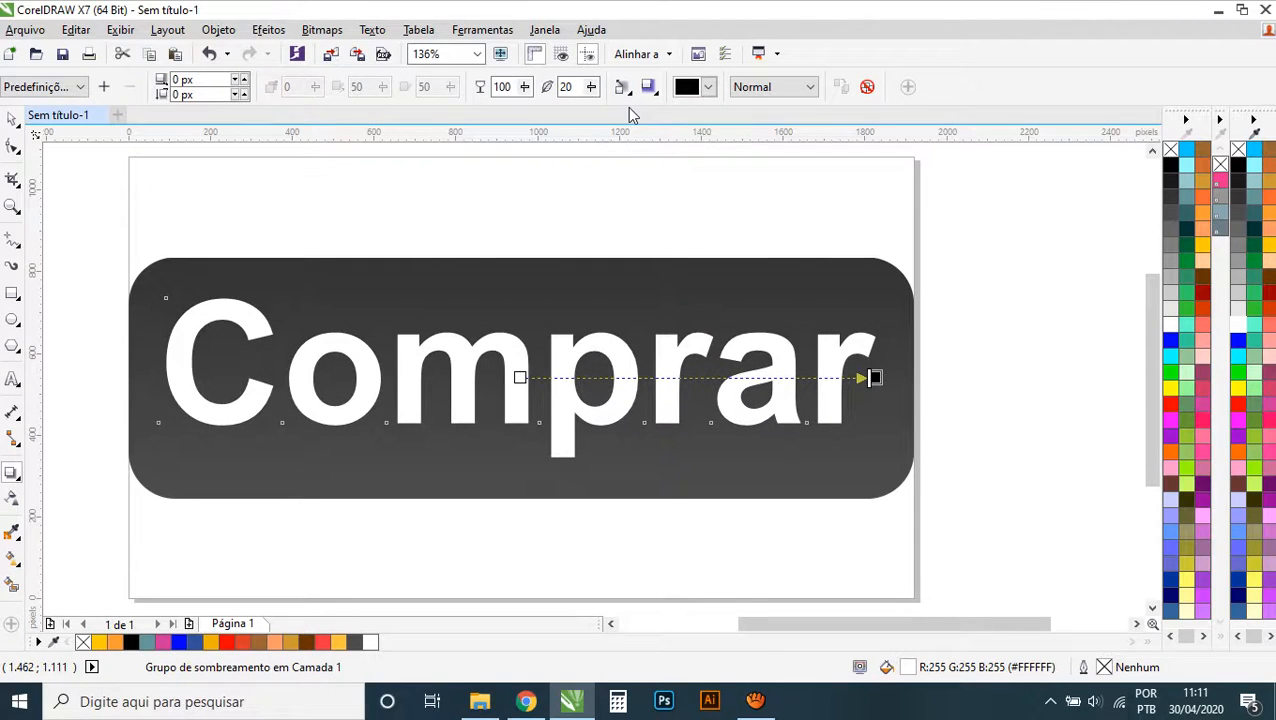
left_click(620, 87)
left_click(636, 129)
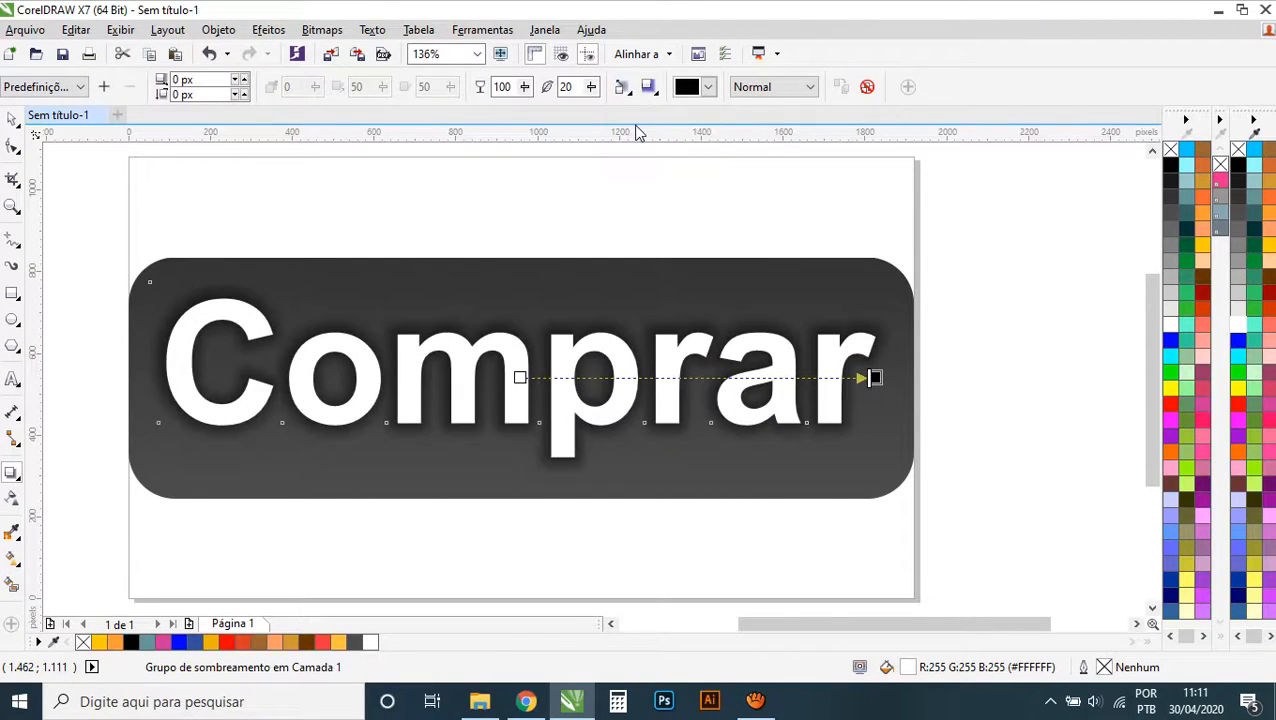
- Set the shadow's feathering to 10 and its opacity to 80, and deselect the text
left_click(591, 87)
left_click_drag(597, 113, 591, 113)
left_click(591, 87)
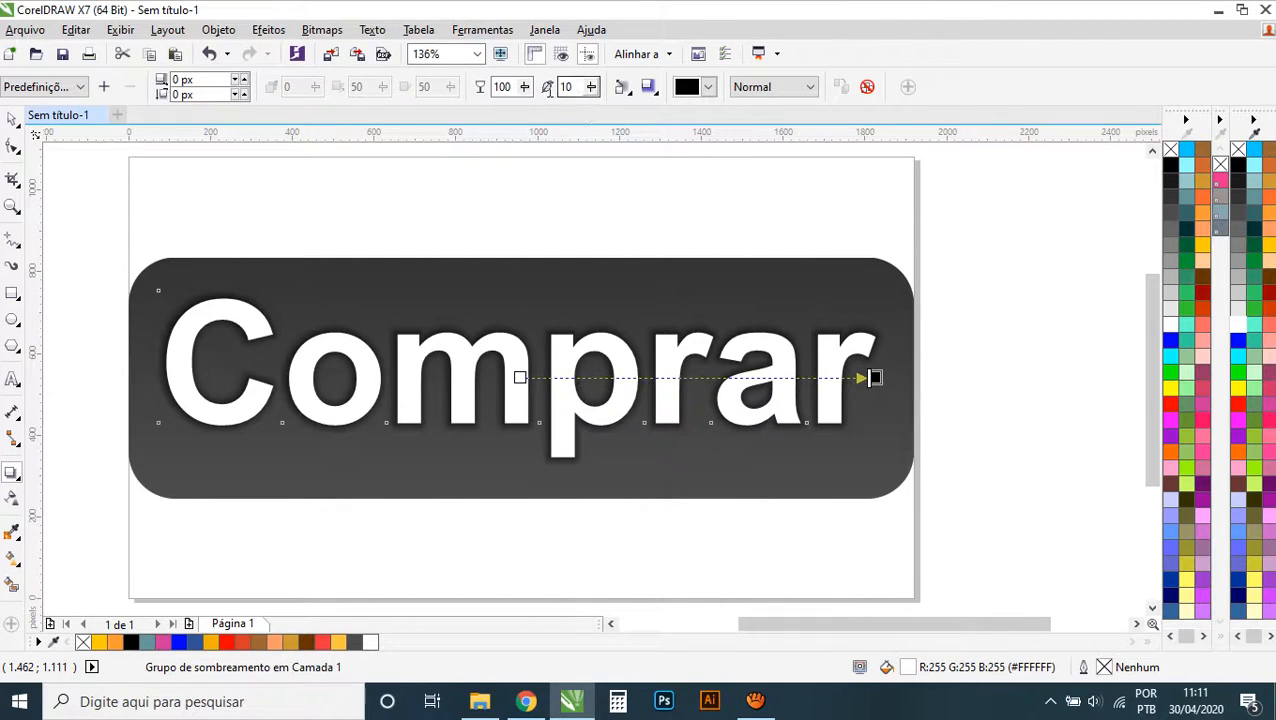
left_click(524, 87)
left_click_drag(526, 112, 510, 117)
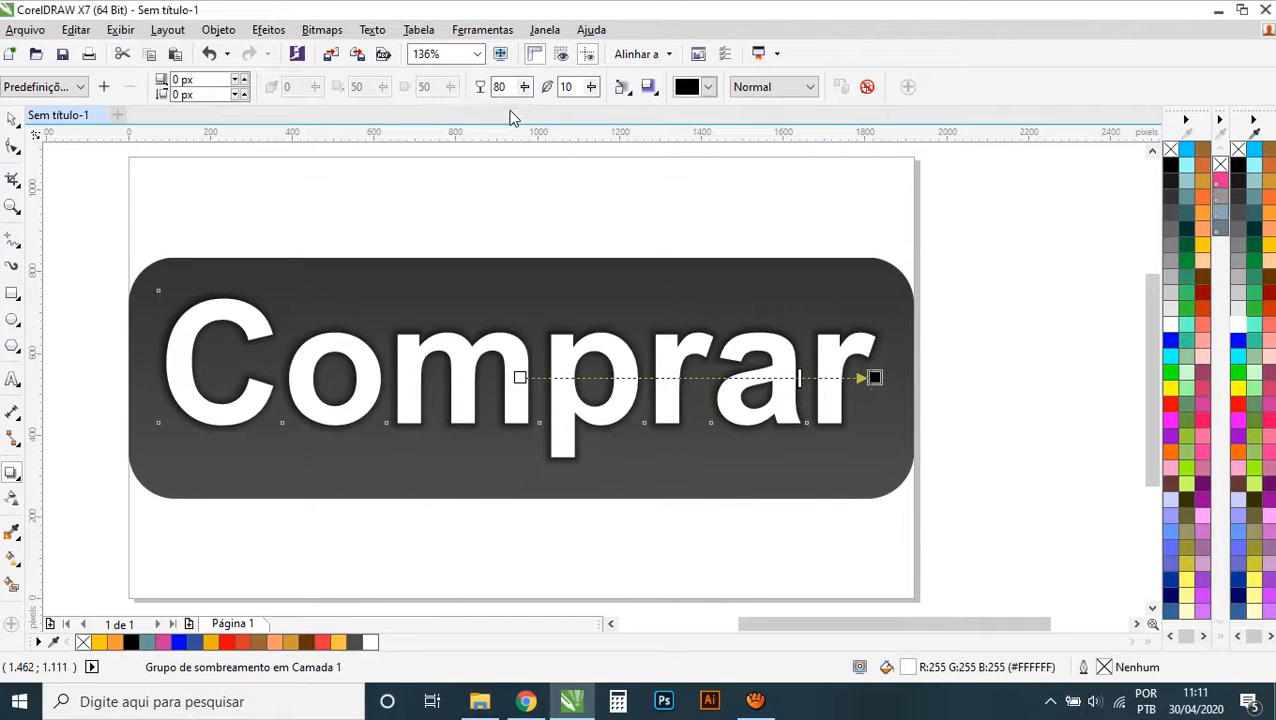
left_click(12, 119)
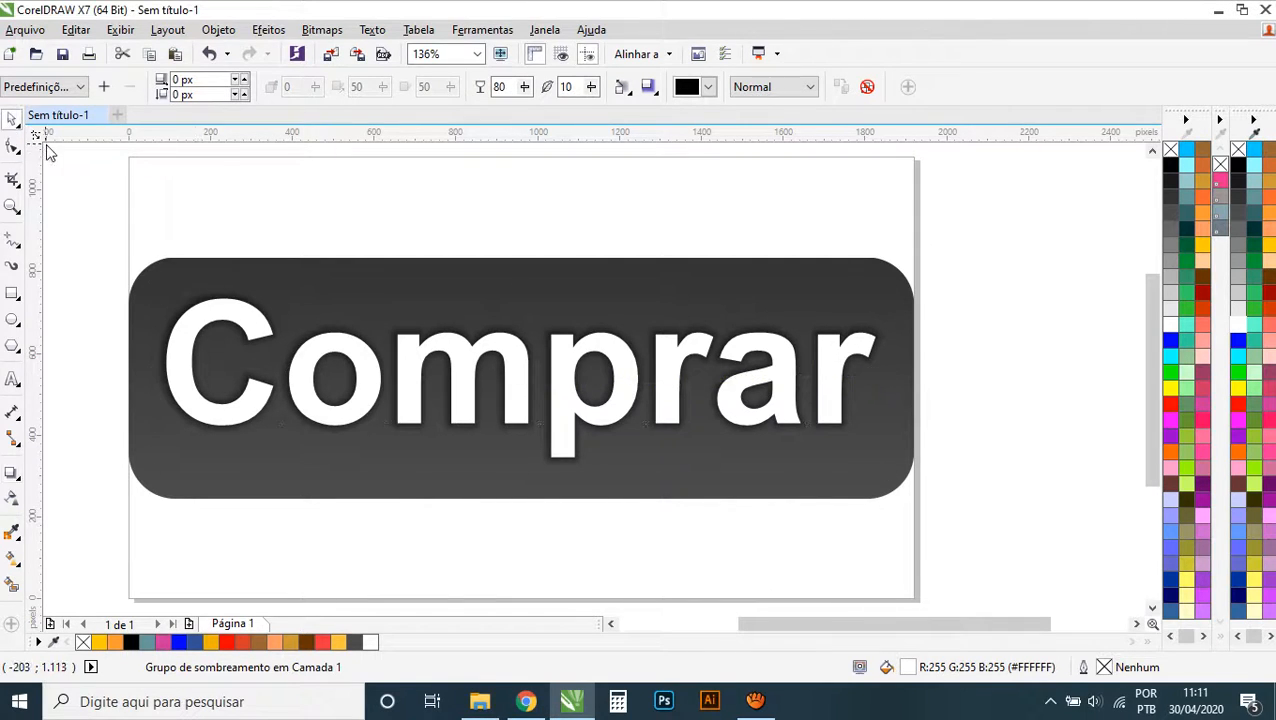
left_click(48, 150)
- Examine the shadowed "Comprar" text on its rounded background at several magnifications
scroll(527, 316, "down", 2)
scroll(525, 301, "up", 1)
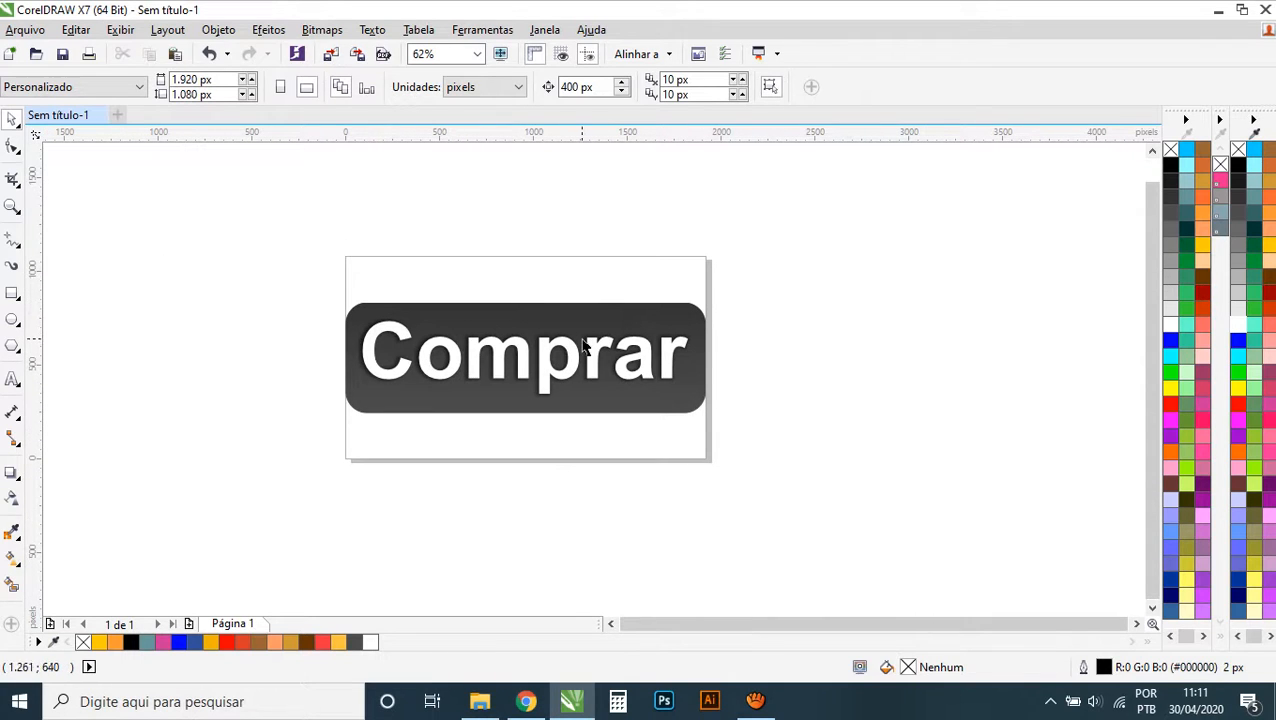
scroll(585, 345, "up", 2)
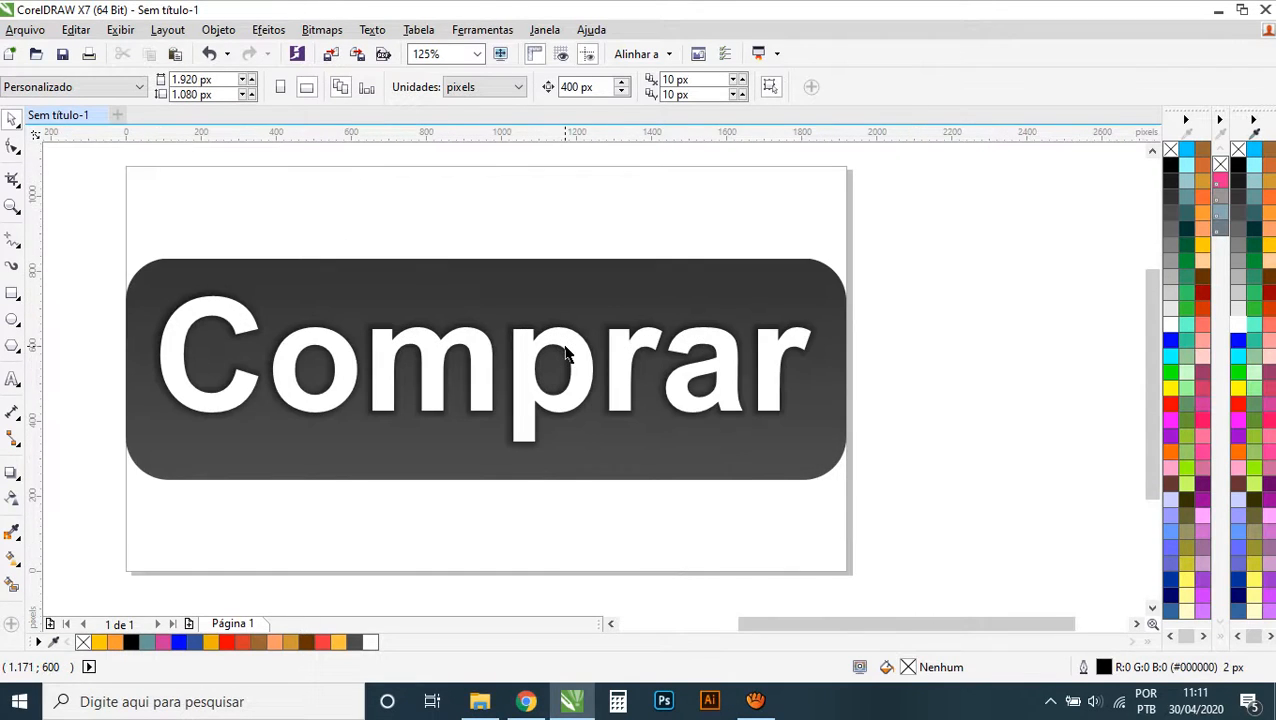
scroll(500, 365, "down", 1)
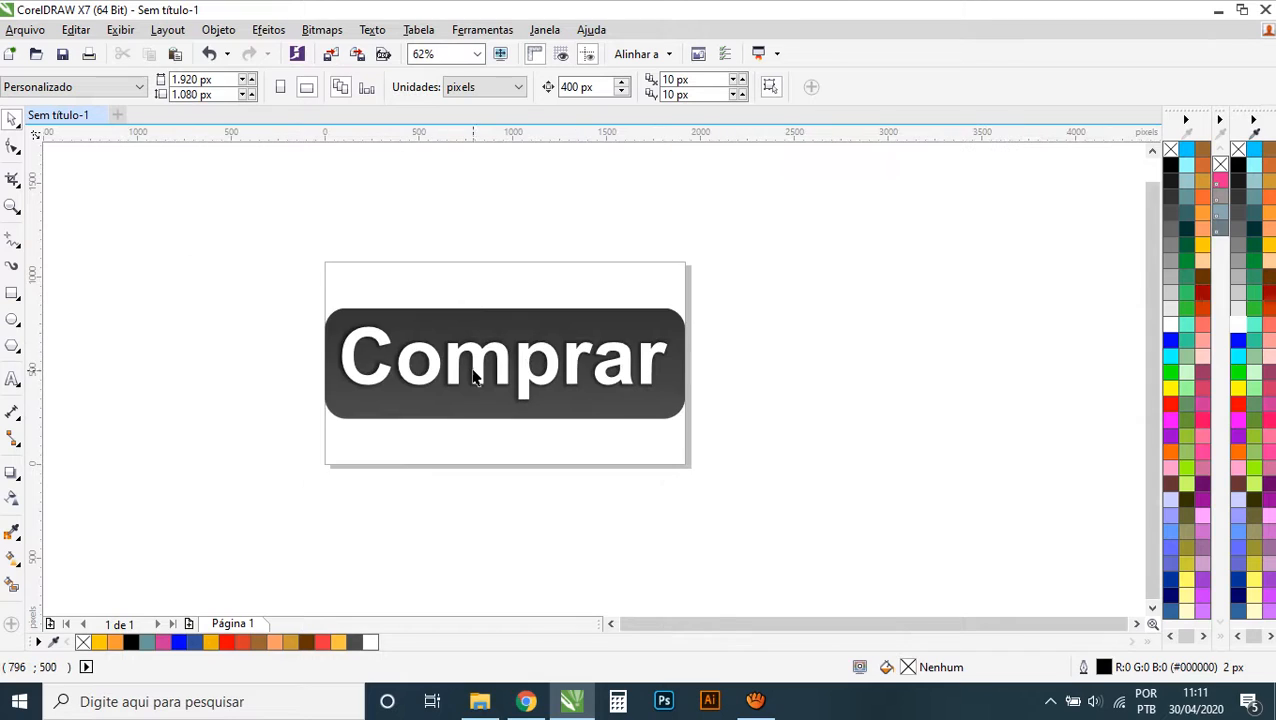
scroll(474, 376, "up", 1)
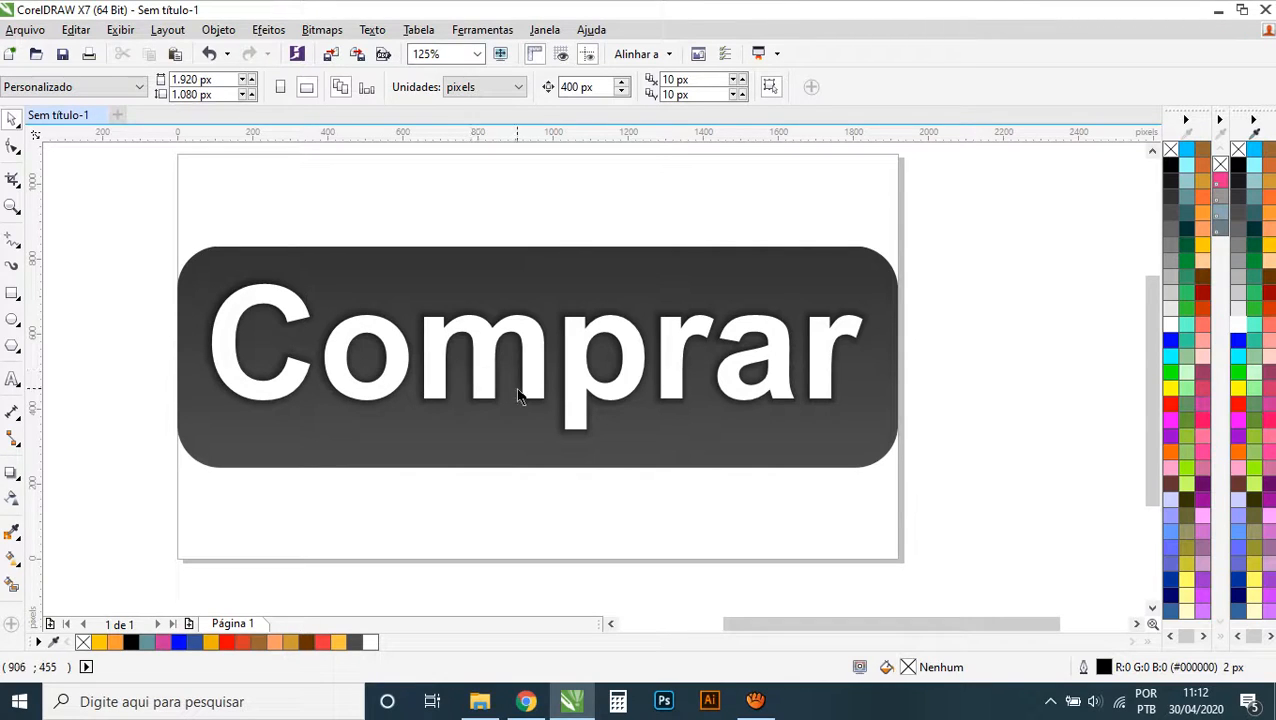
scroll(490, 380, "down", 2)
scroll(507, 384, "up", 3)
scroll(501, 387, "down", 1)
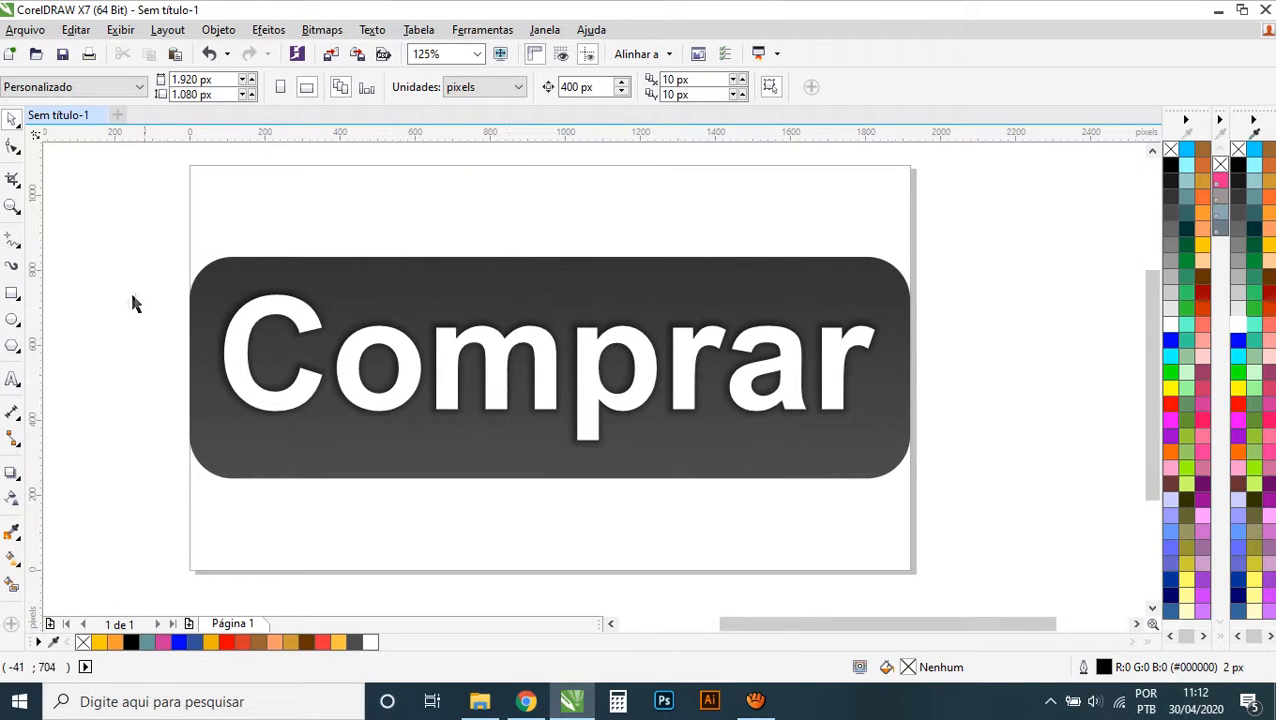
- Draw a wide ellipse about 2338 × 362 px over the button's upper half, filled with #CCCCCC and without an outline
left_click(12, 293)
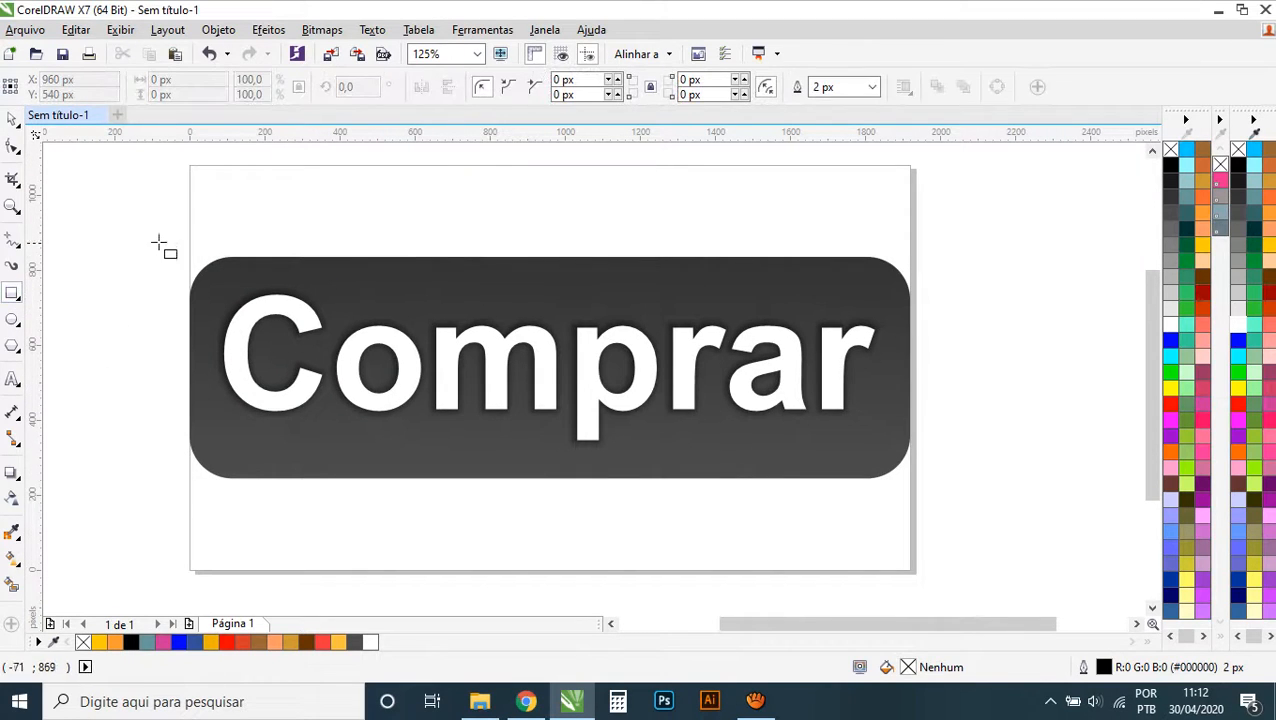
left_click(13, 319)
left_click_drag(142, 240, 1019, 380)
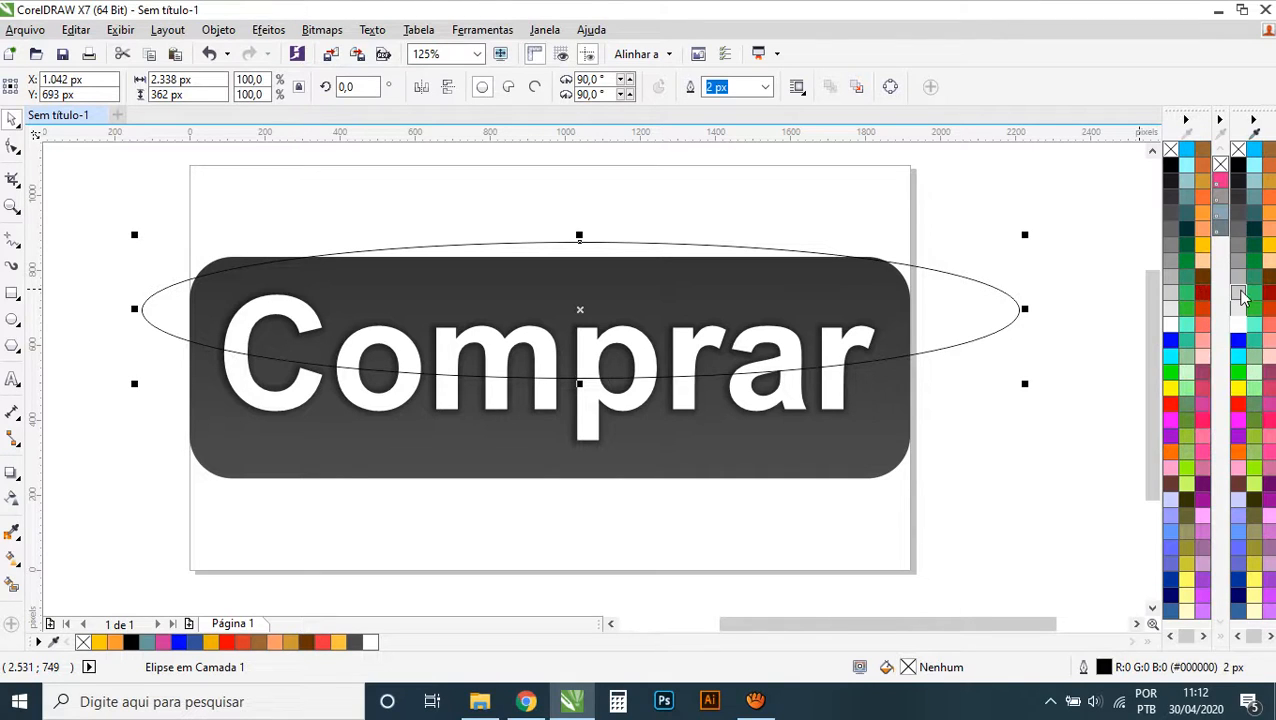
left_click(1240, 298)
right_click(1238, 150)
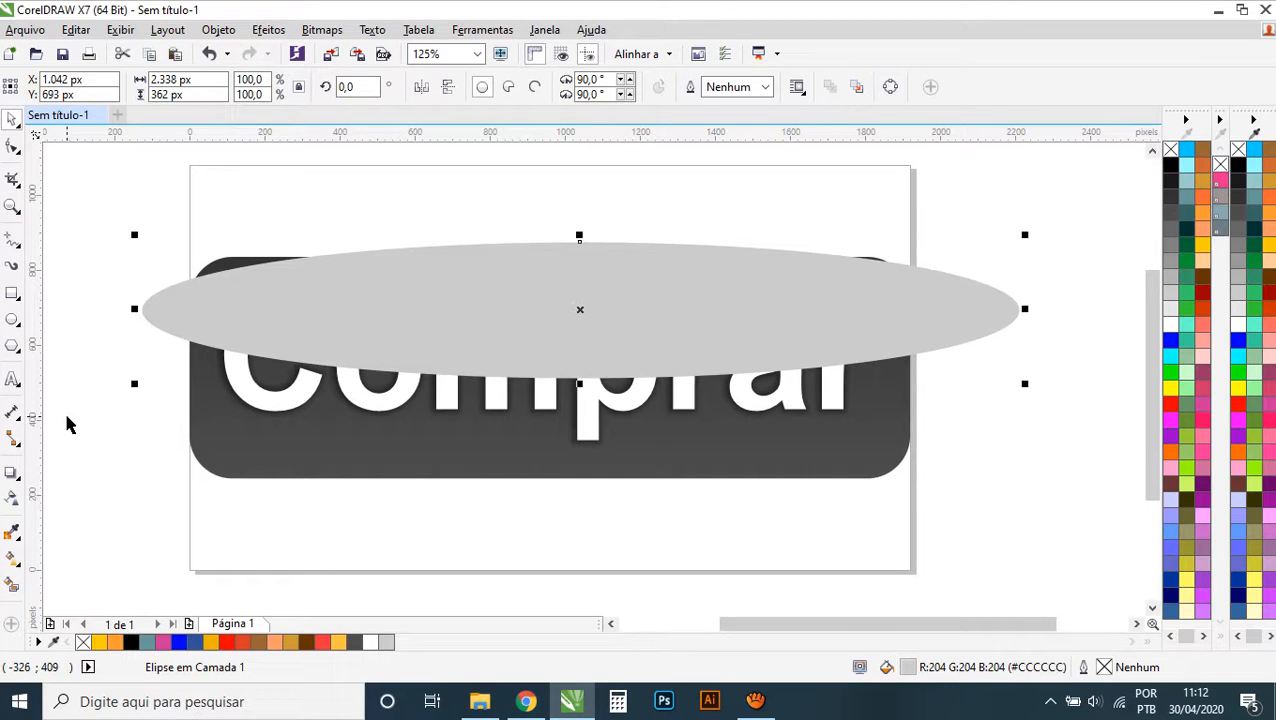
left_click(100, 421)
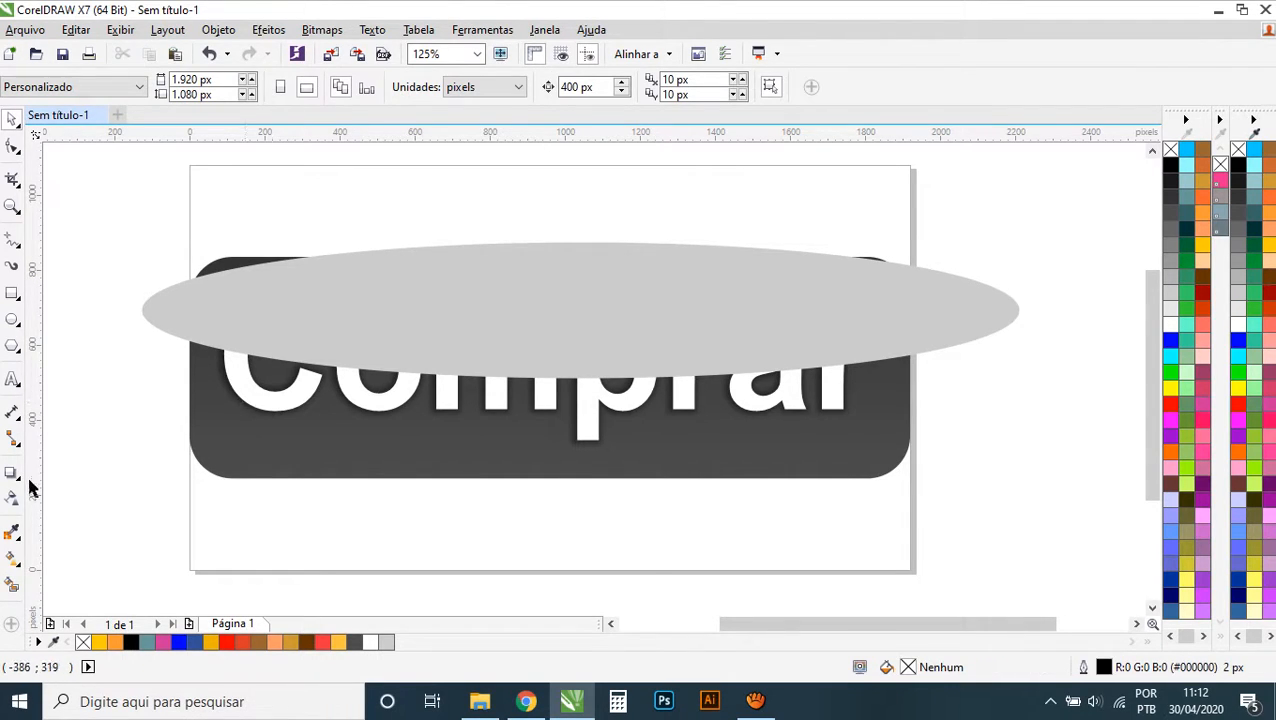
- Convert the "Comprar" text to curves and PowerClip the grey ellipse inside it
left_click(290, 405)
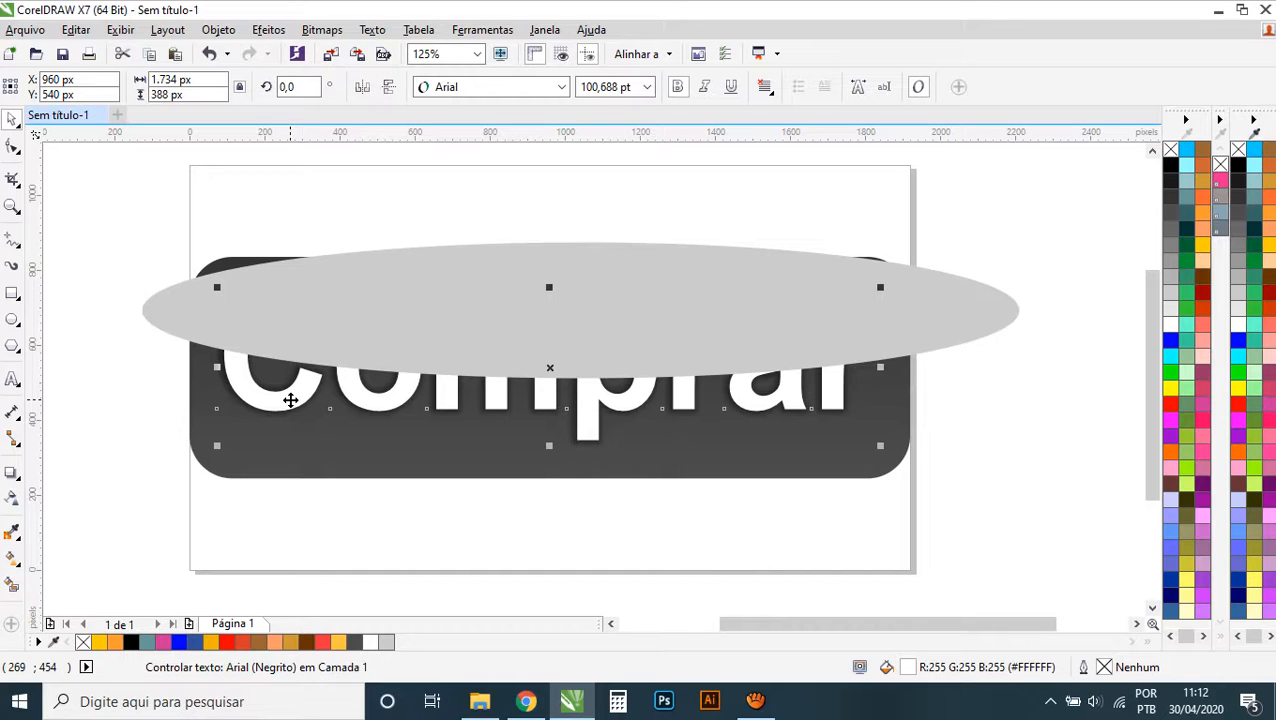
key("ctrl+q")
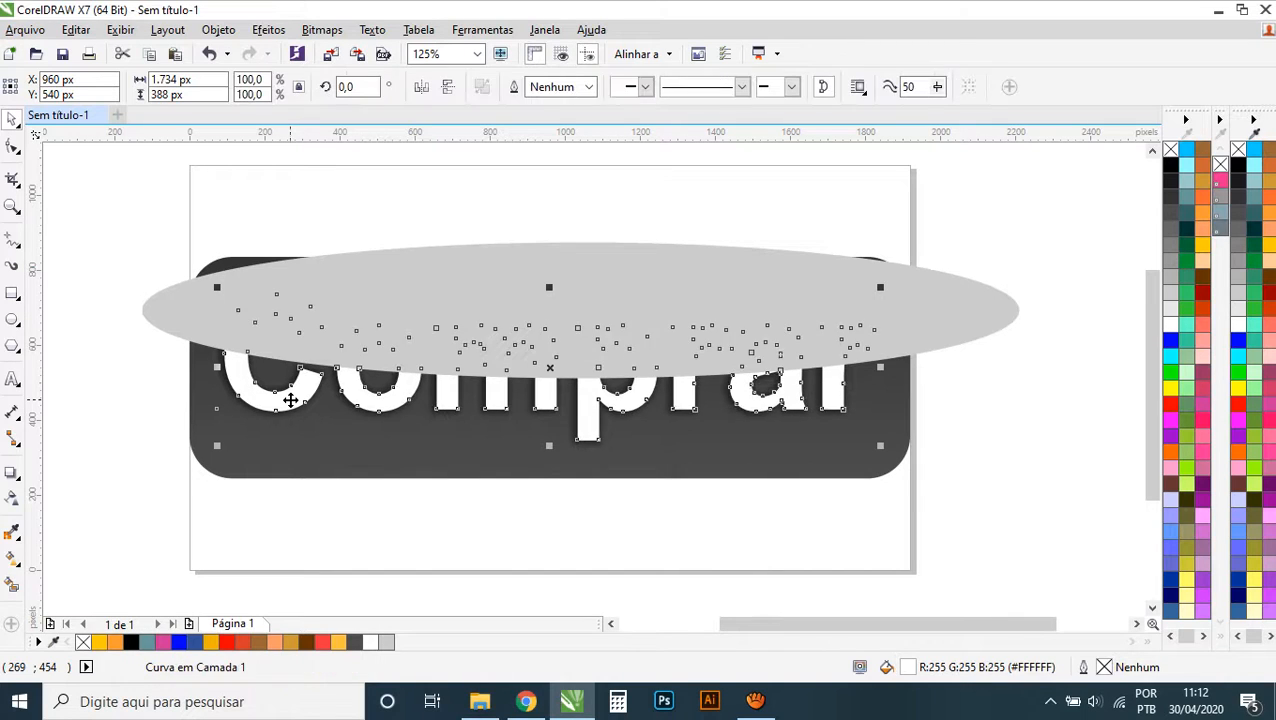
left_click(376, 279)
right_click(376, 279)
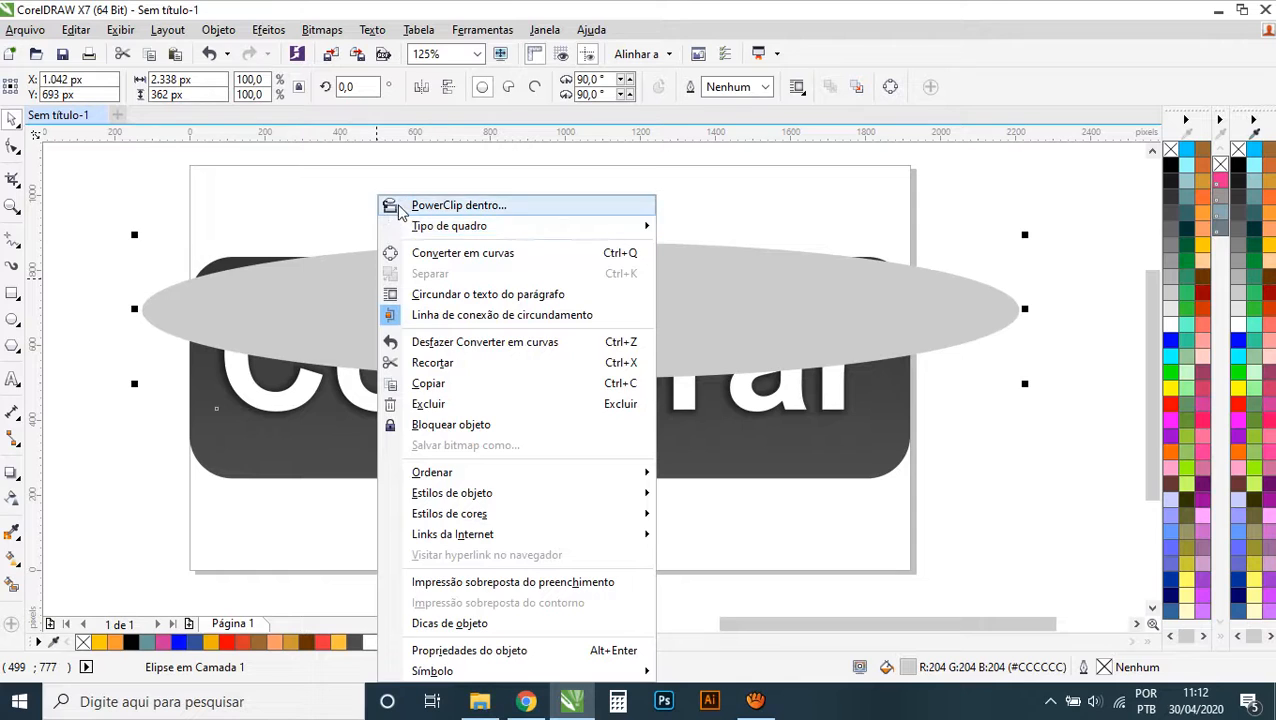
left_click(430, 205)
left_click(294, 378)
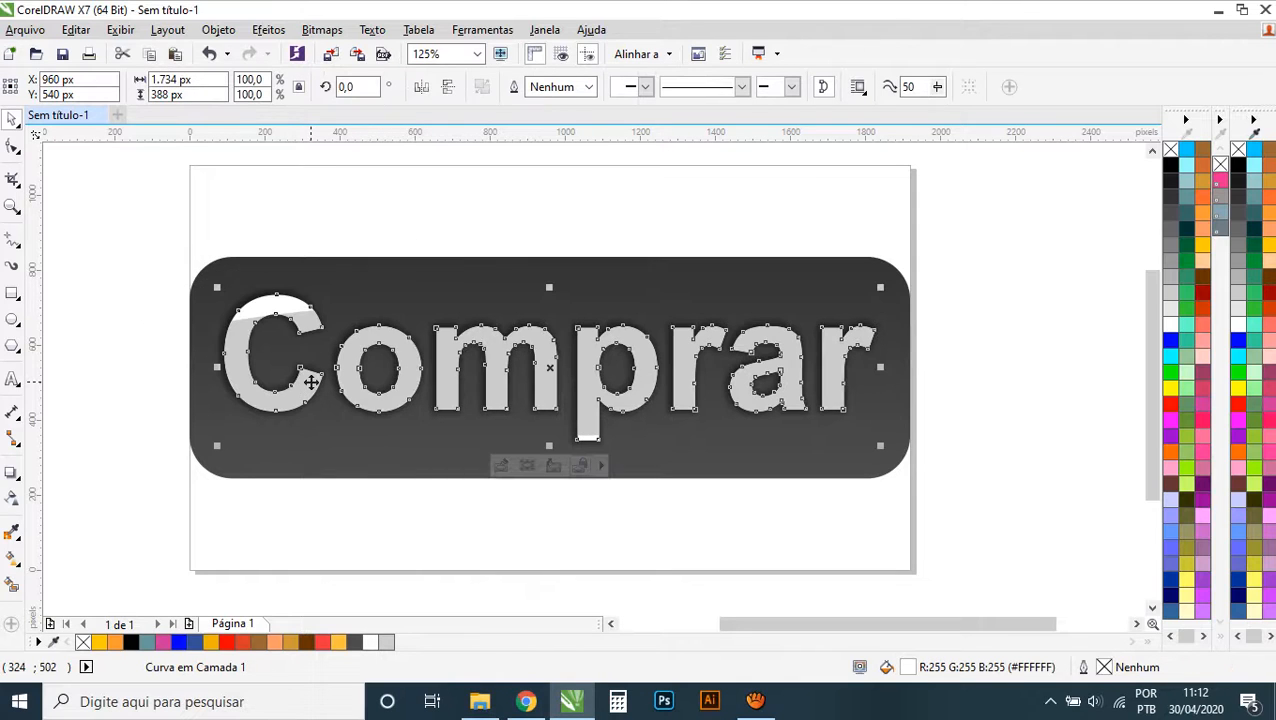
- Edit the text's PowerClip contents and move the ellipse over the letters' upper half, centred at about X 960, Y 692 px
left_click(311, 382, "ctrl")
left_click(338, 343)
left_click_drag(338, 342, 338, 314)
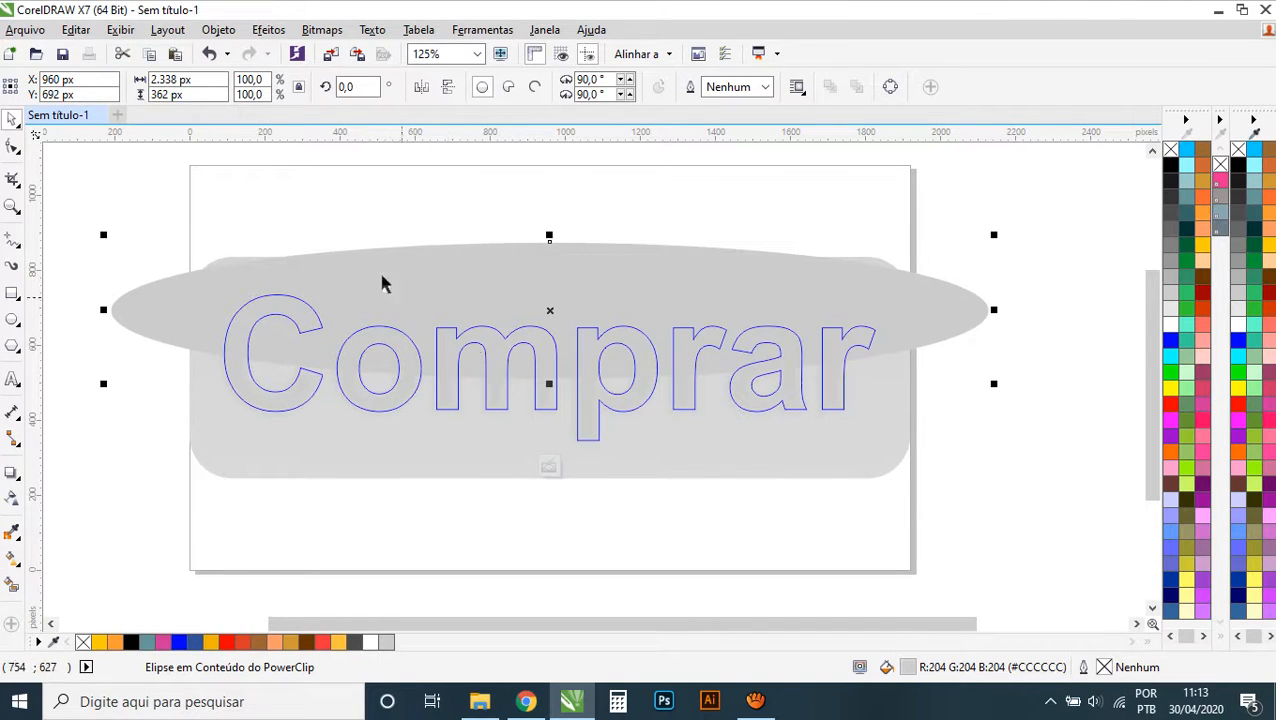
- Give the ellipse a 90° linear transparency, opaque at its lower edge and fading upward, and finish editing the PowerClip
left_click(12, 497)
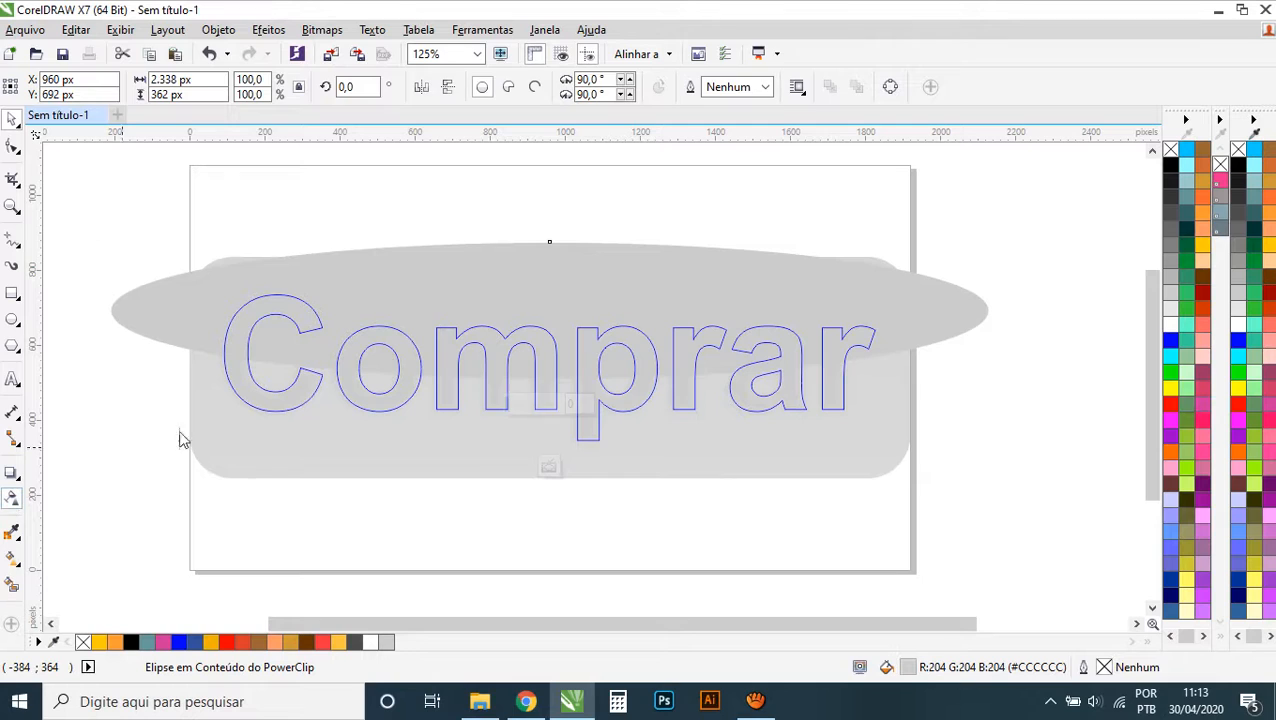
left_click_drag(533, 325, 528, 376)
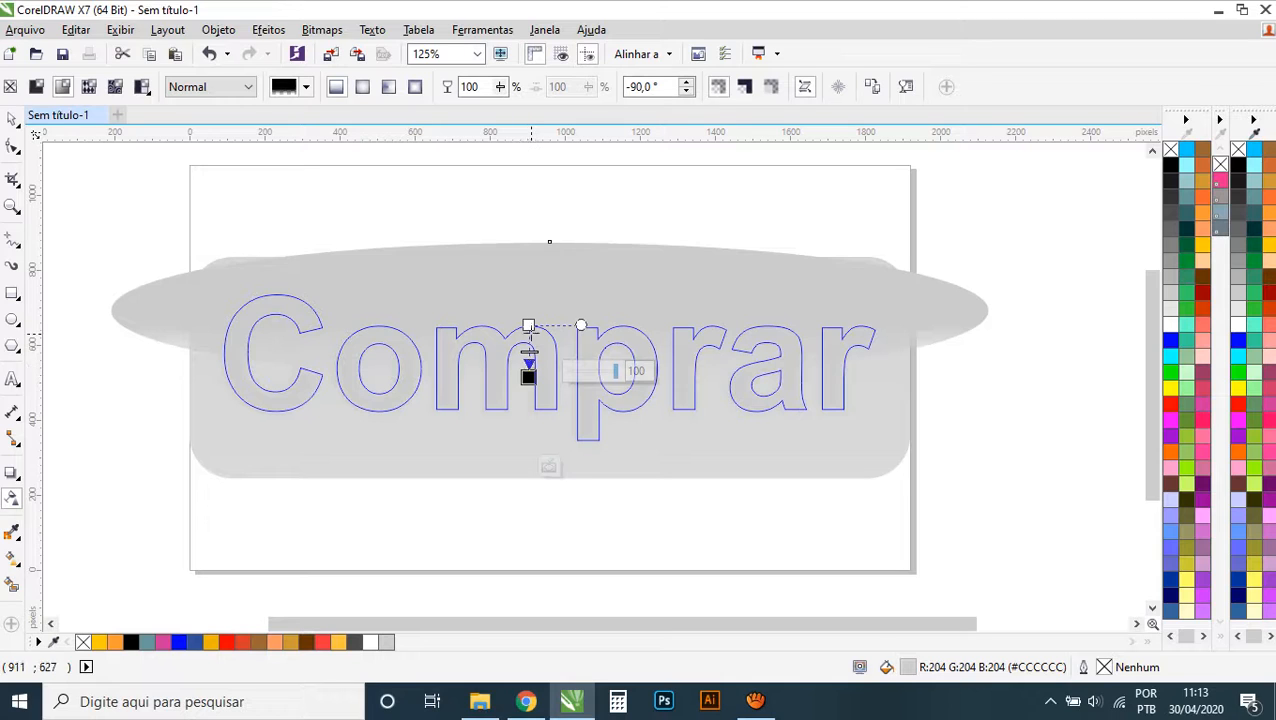
left_click_drag(528, 377, 528, 209)
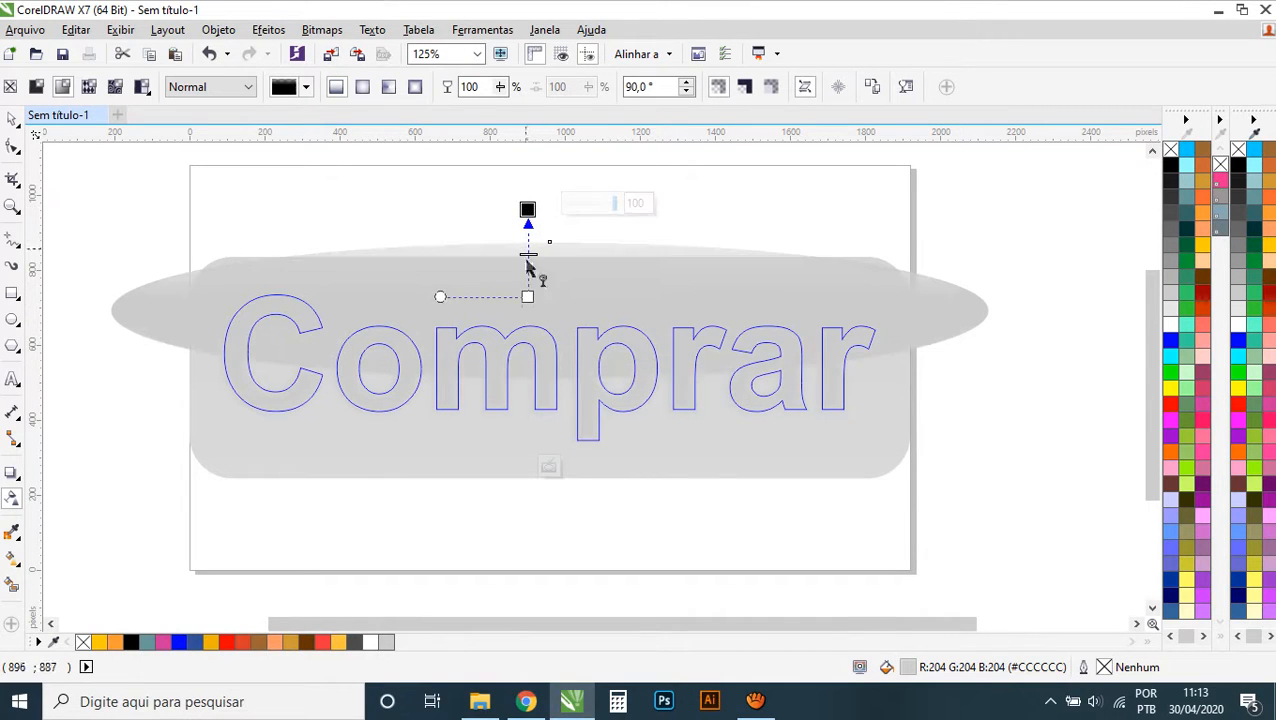
left_click_drag(527, 325, 527, 394)
left_click_drag(528, 209, 528, 287)
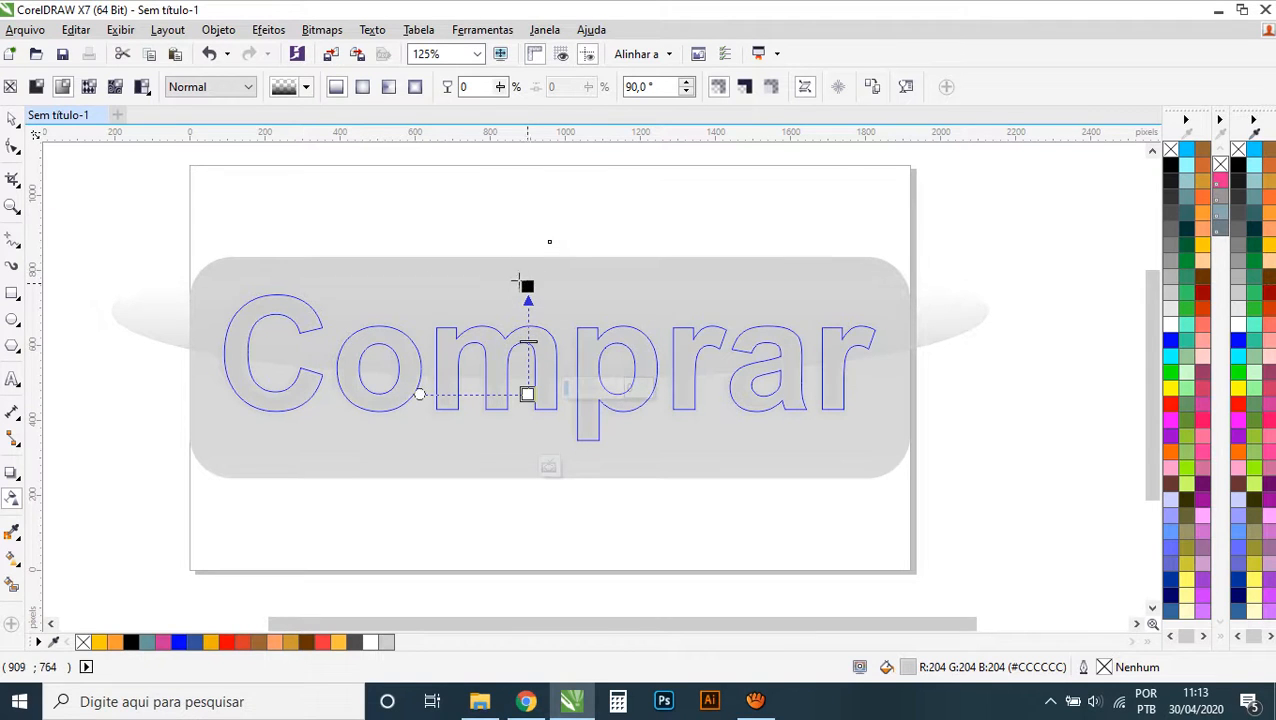
left_click(13, 121)
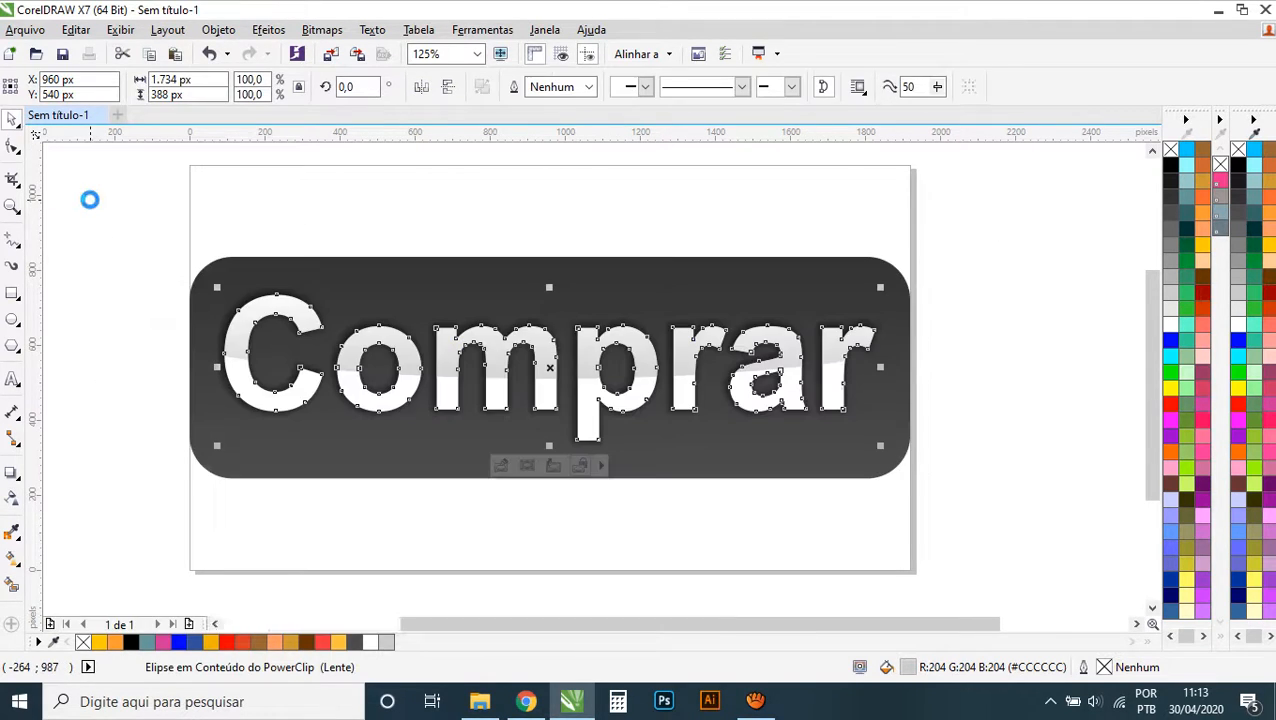
left_click(166, 229)
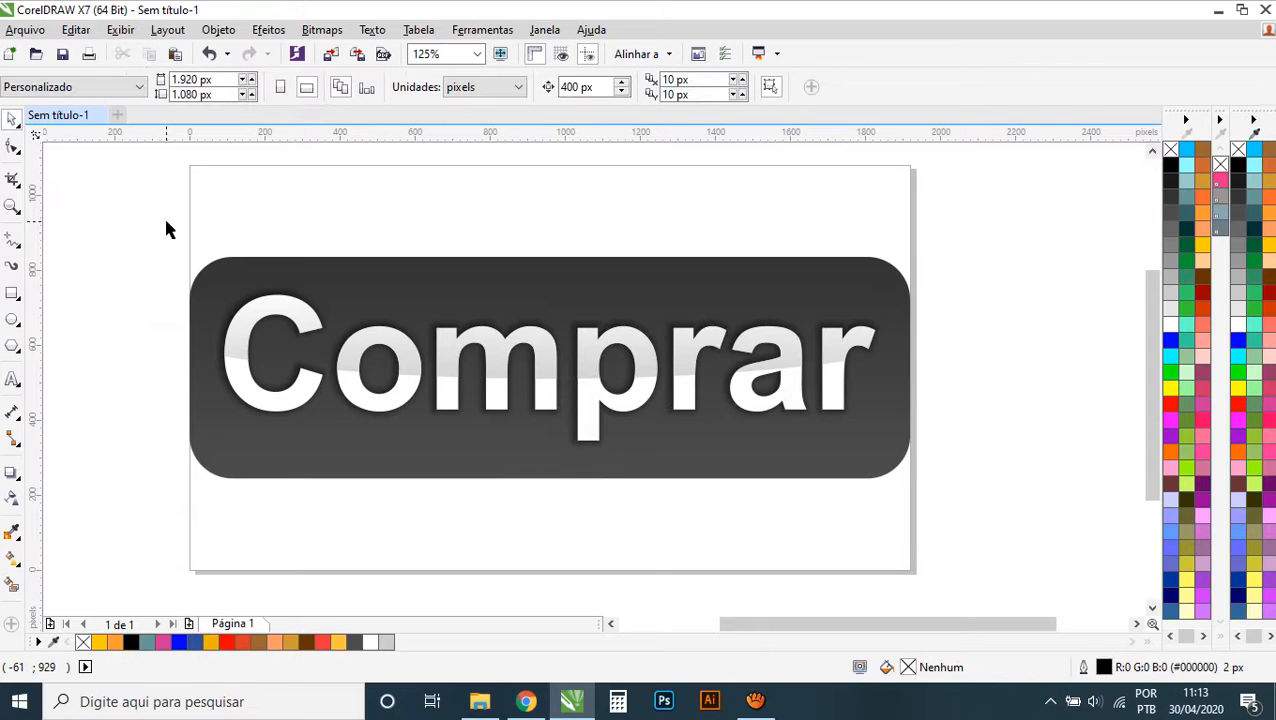
- Reopen the PowerClip contents, fill the ellipse with a lighter grey and finish editing
left_click(581, 345)
left_click(571, 358, "ctrl")
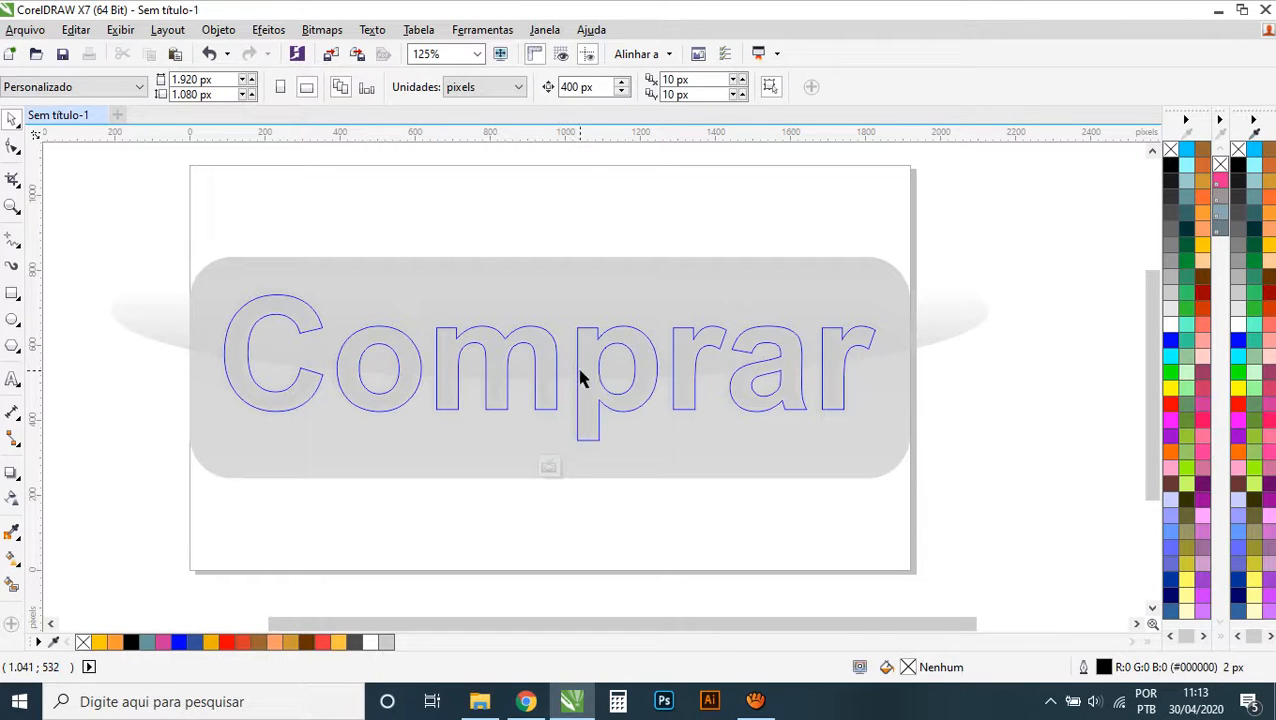
left_click(580, 375)
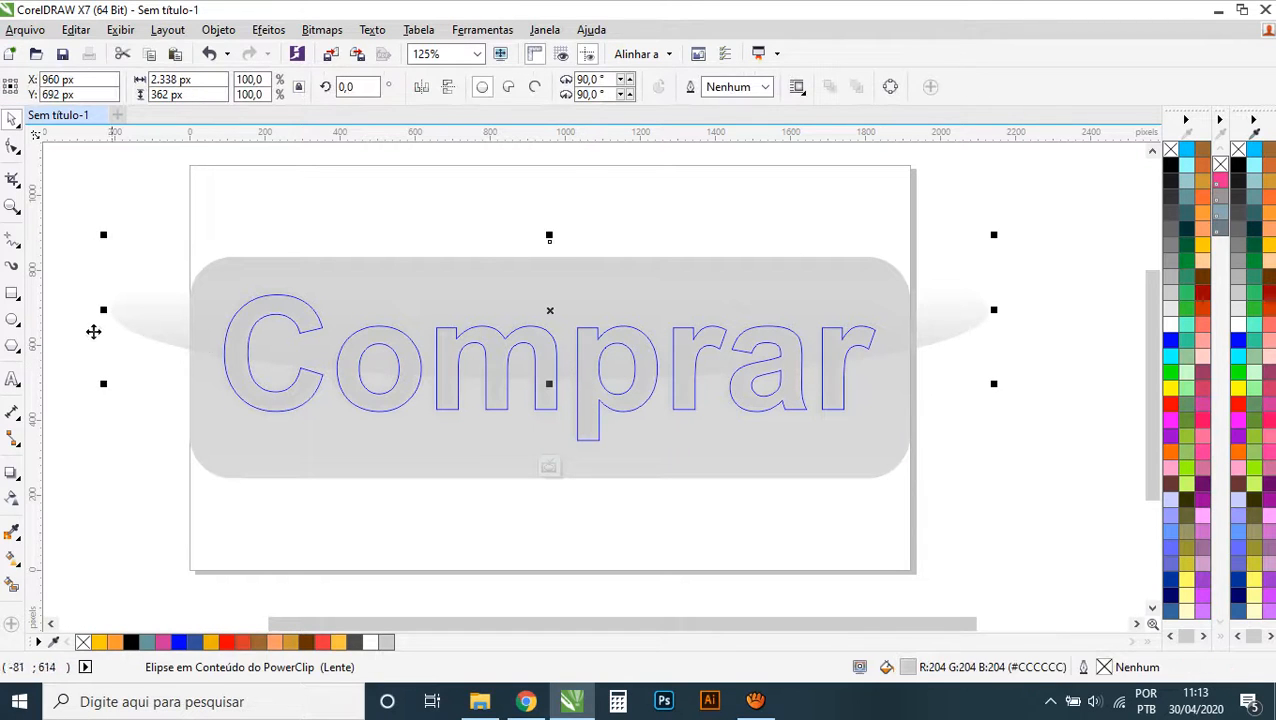
left_click(1240, 310)
left_click(961, 443, "ctrl")
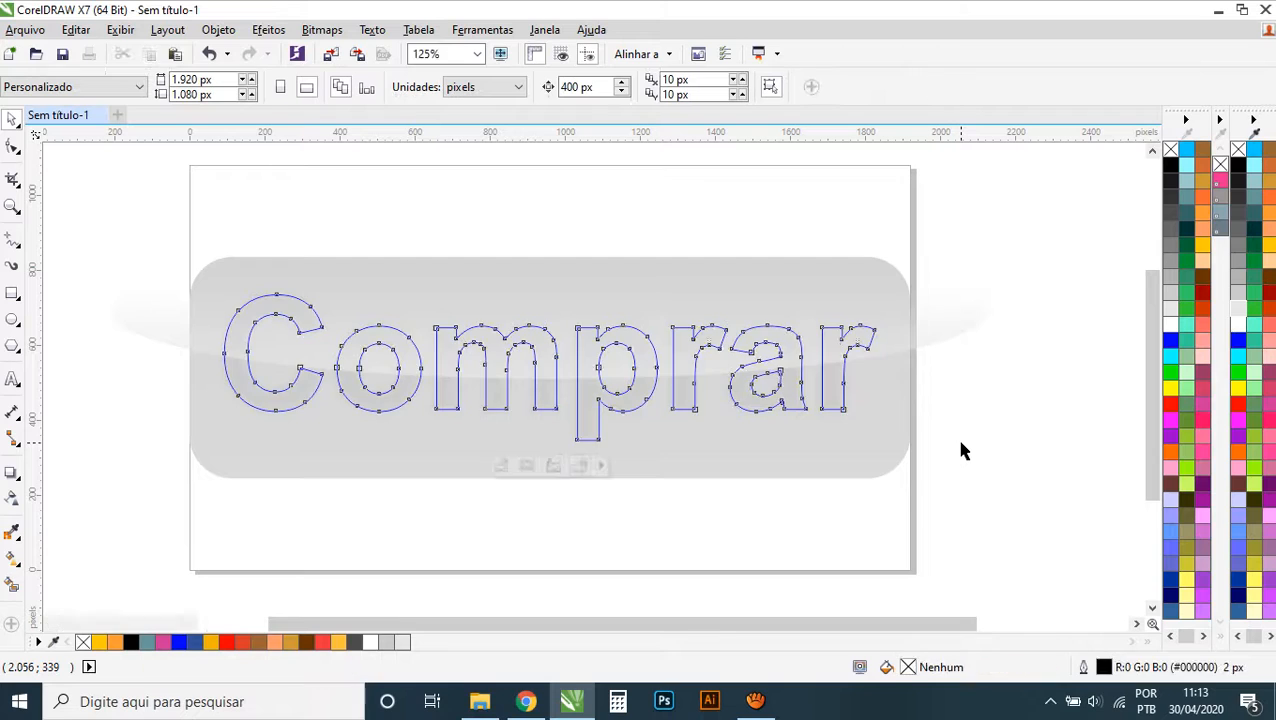
left_click(961, 443)
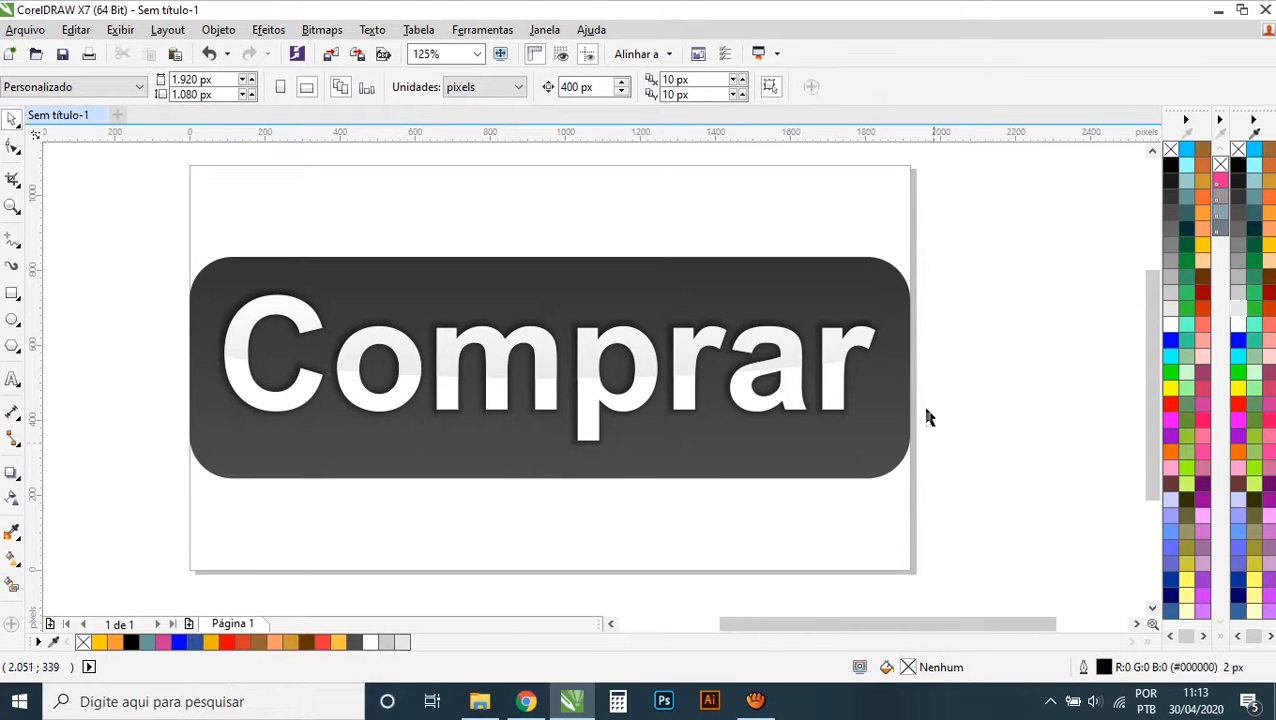
- Duplicate the clipped "Comprar" text and place the copy above the original
scroll(705, 420, "down", 1)
scroll(705, 418, "up", 1)
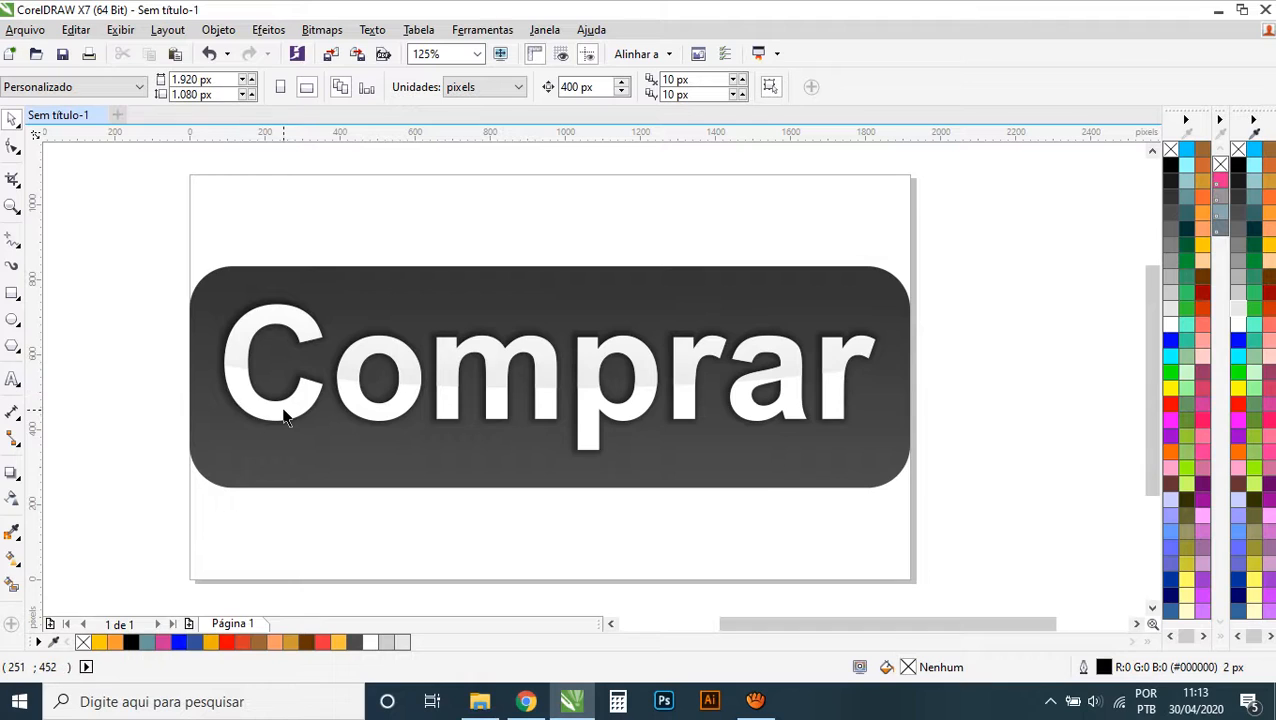
left_click(285, 316)
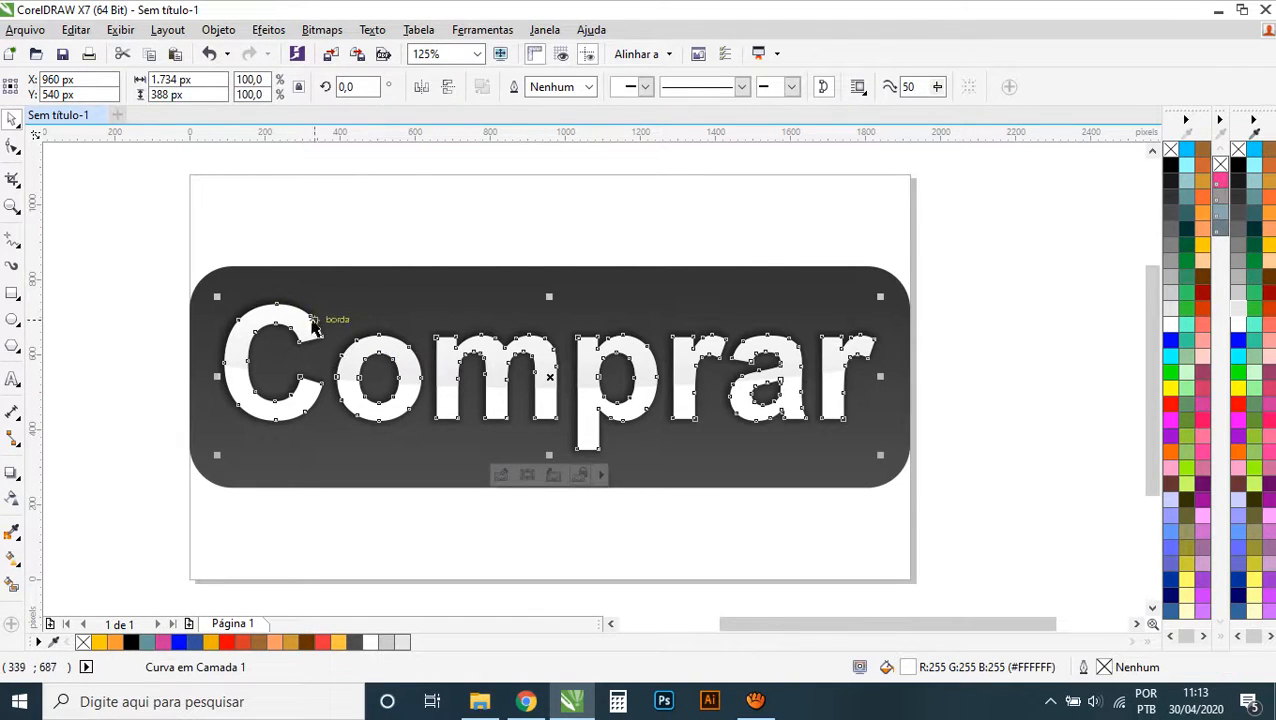
left_click_drag(314, 308, 353, 182)
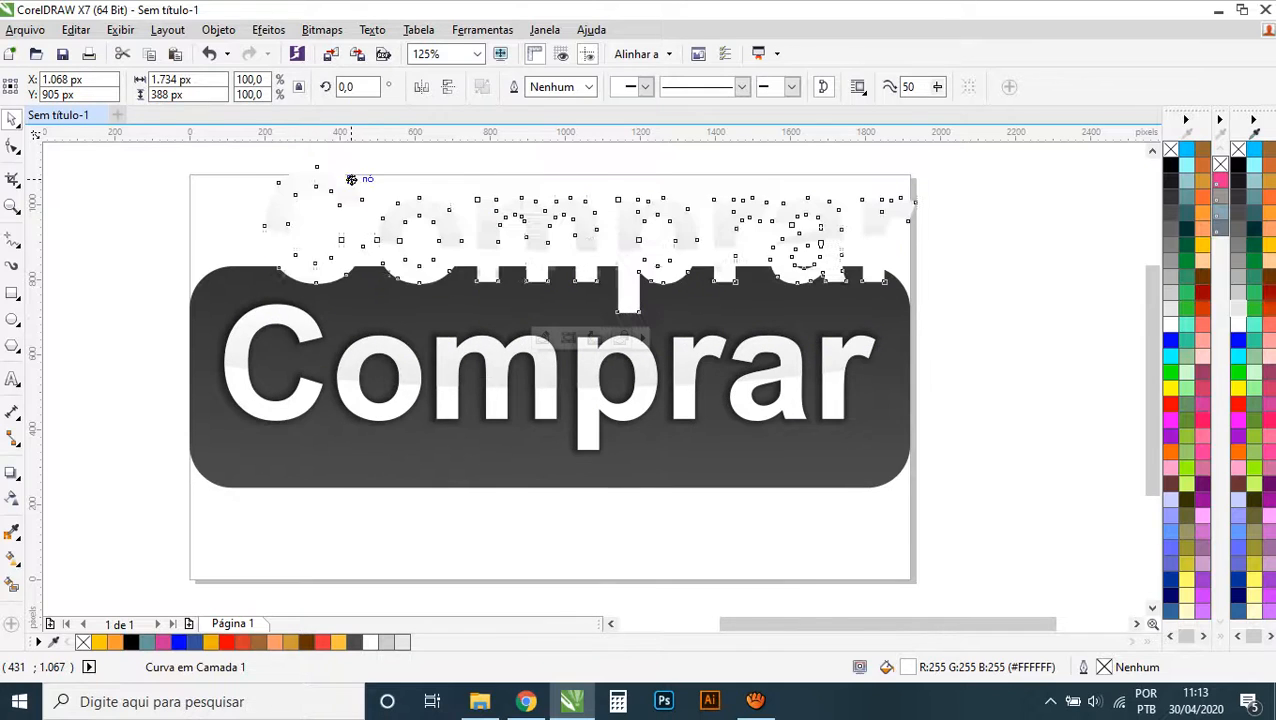
- Set the copy's frame type to "Nenhum", discarding its clipped contents, and give it a black outline without fill
right_click(884, 221)
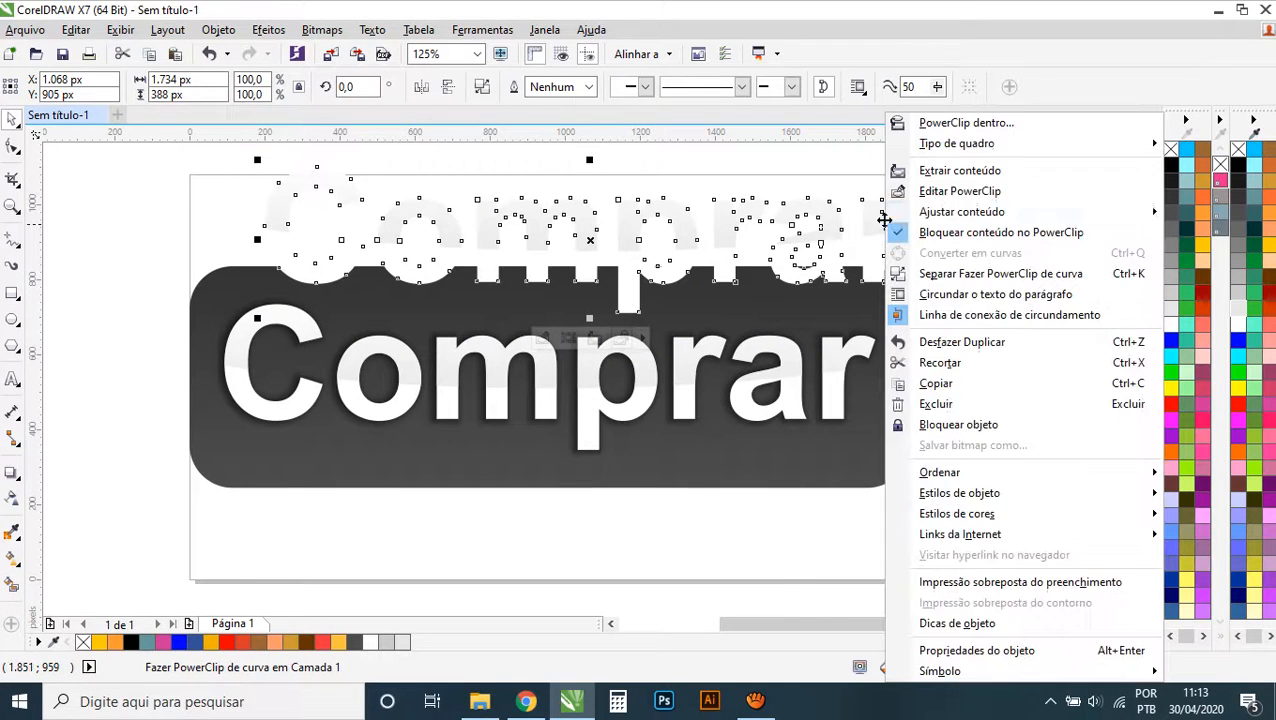
mouse_move(1013, 148)
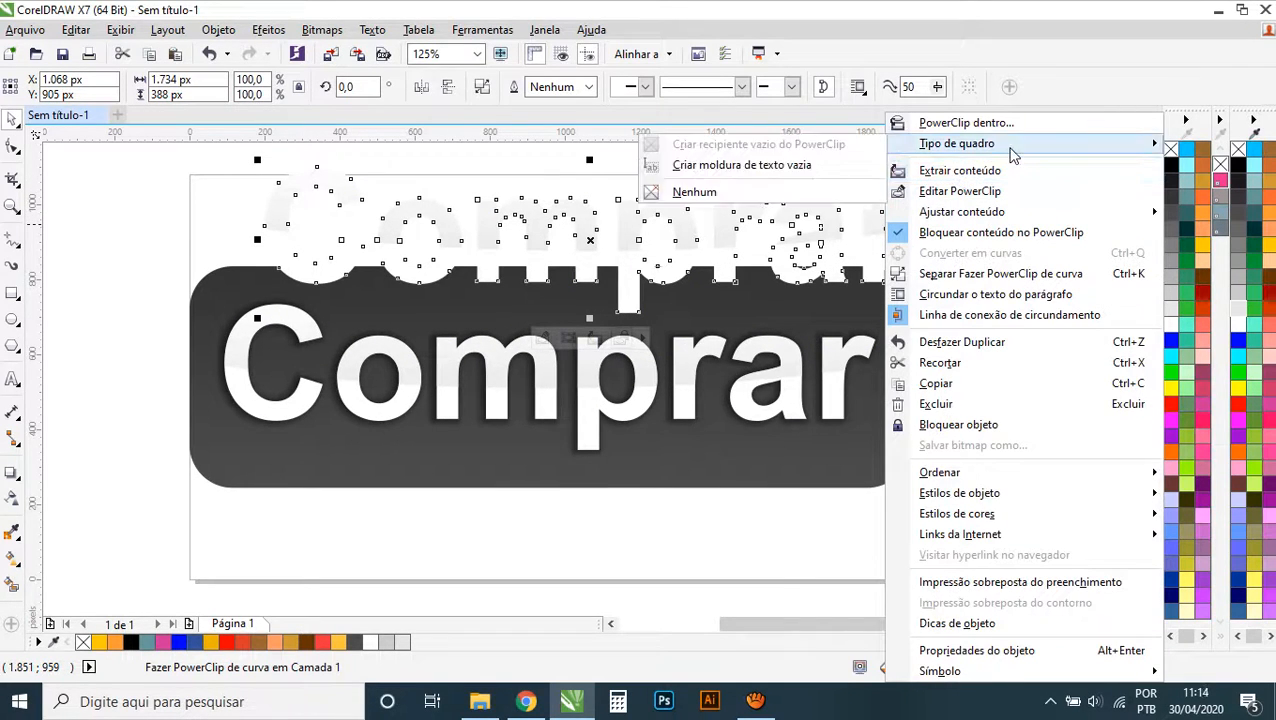
left_click(785, 192)
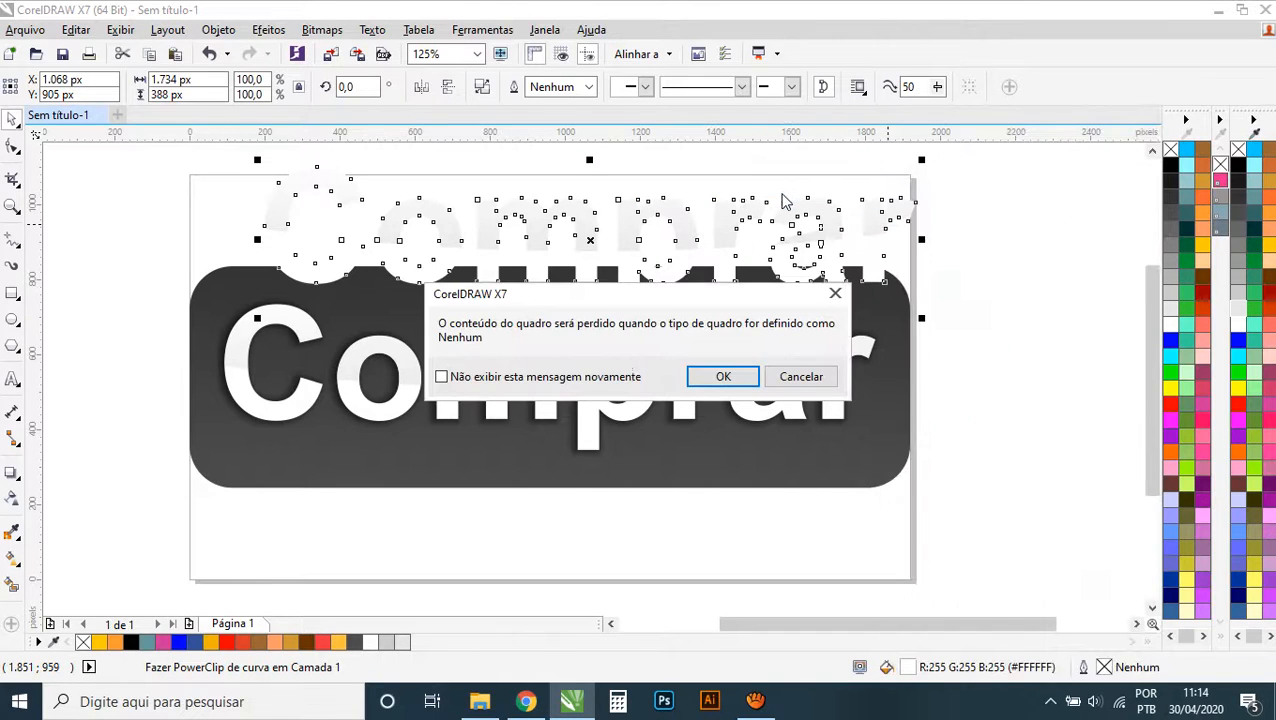
left_click(723, 378)
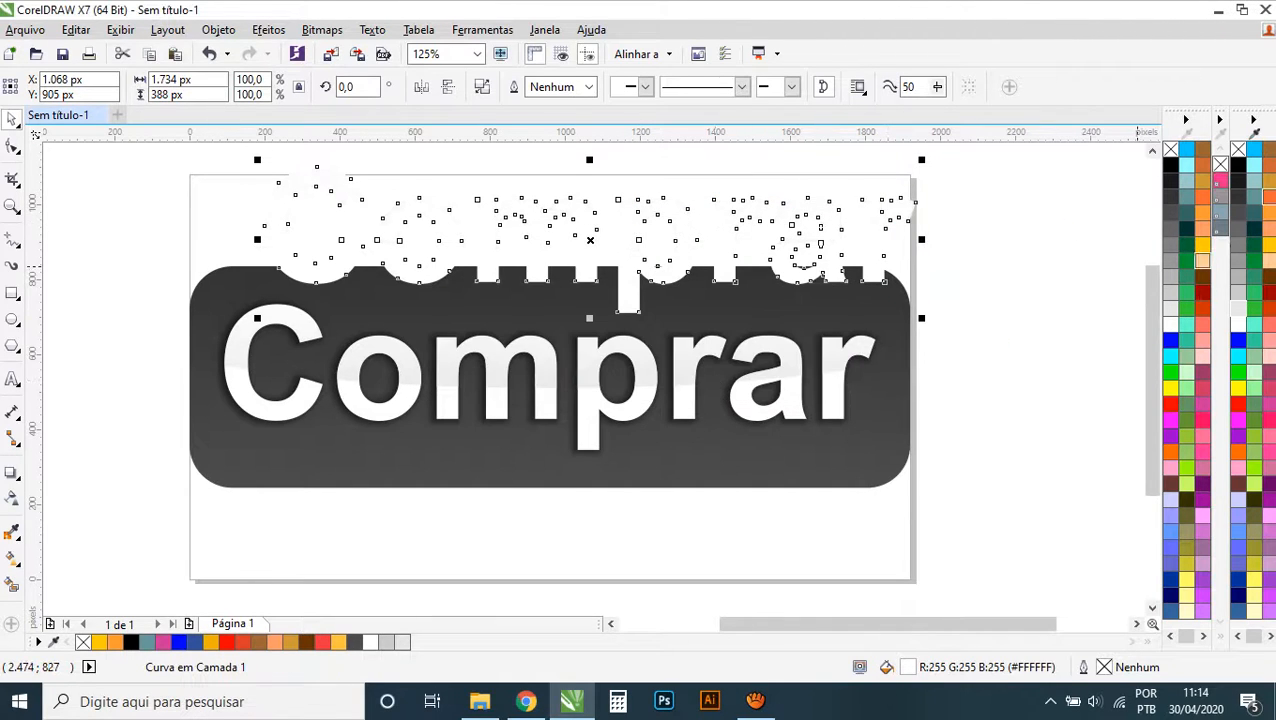
right_click(1240, 165)
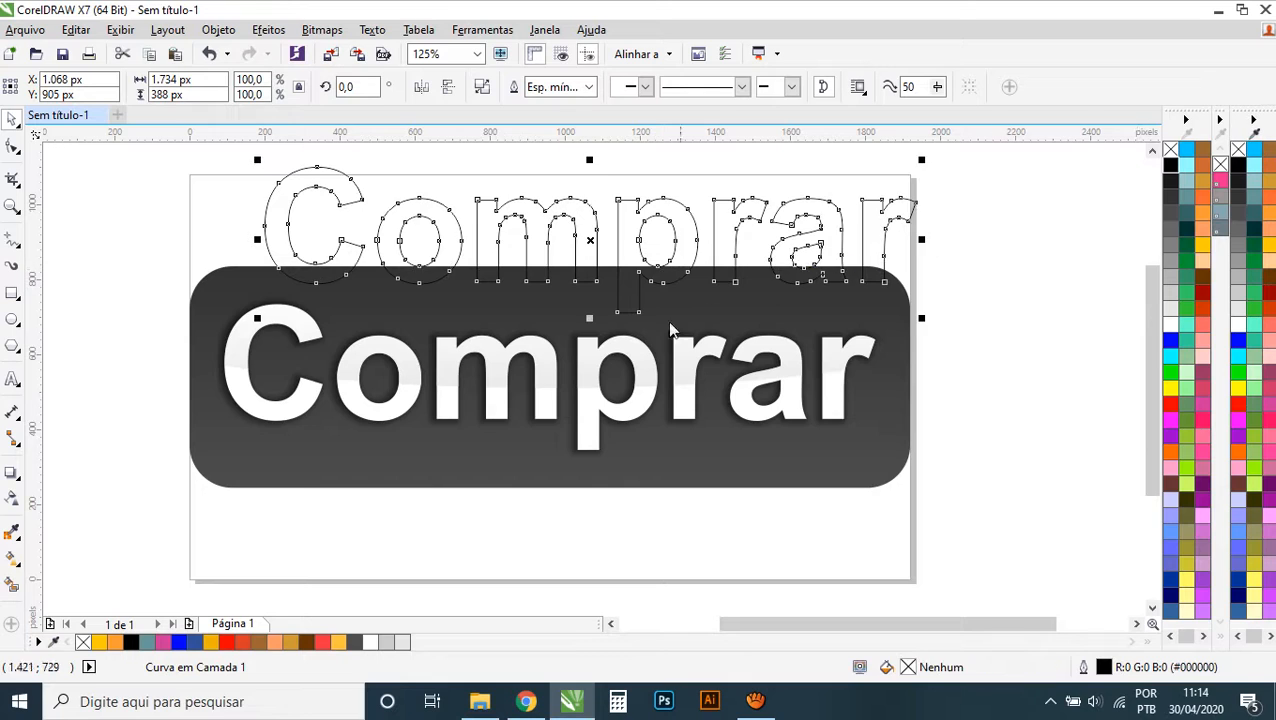
- Move the outlined copy below the page and set its outline width to 8 px after trying 3 px
scroll(650, 325, "down", 2)
left_click_drag(626, 280, 603, 483)
scroll(603, 483, "up", 2)
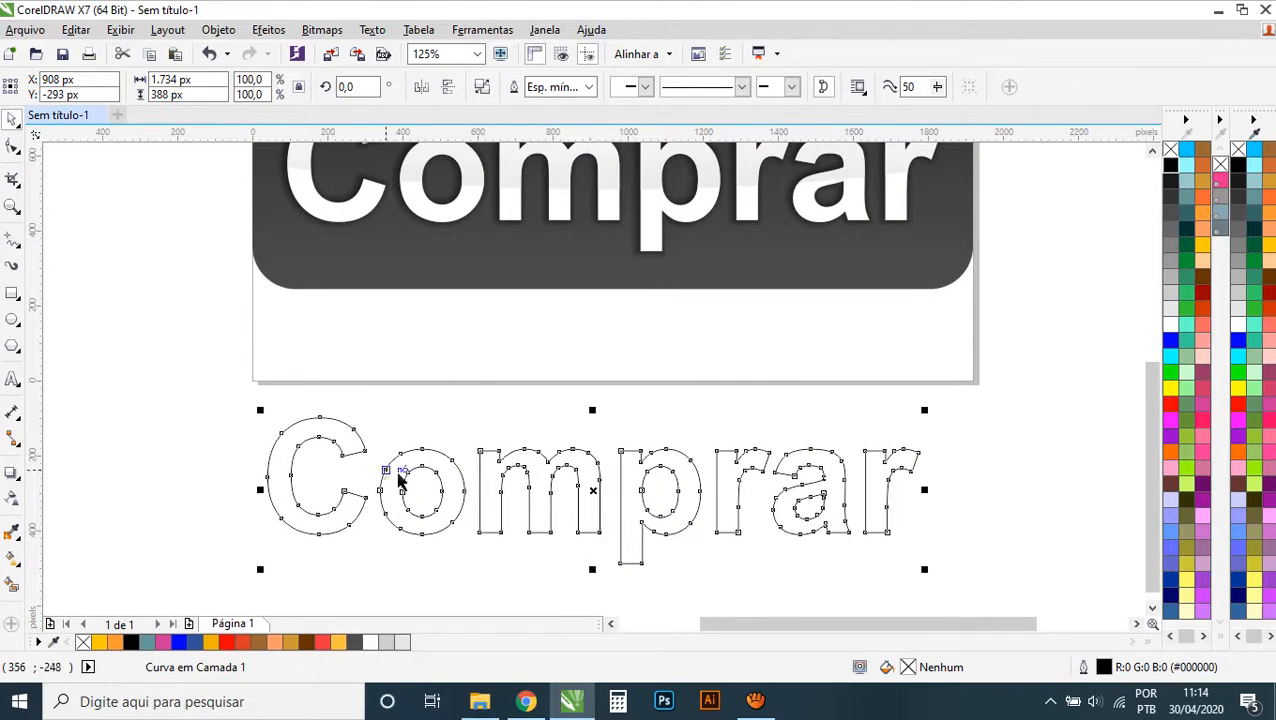
left_click(589, 87)
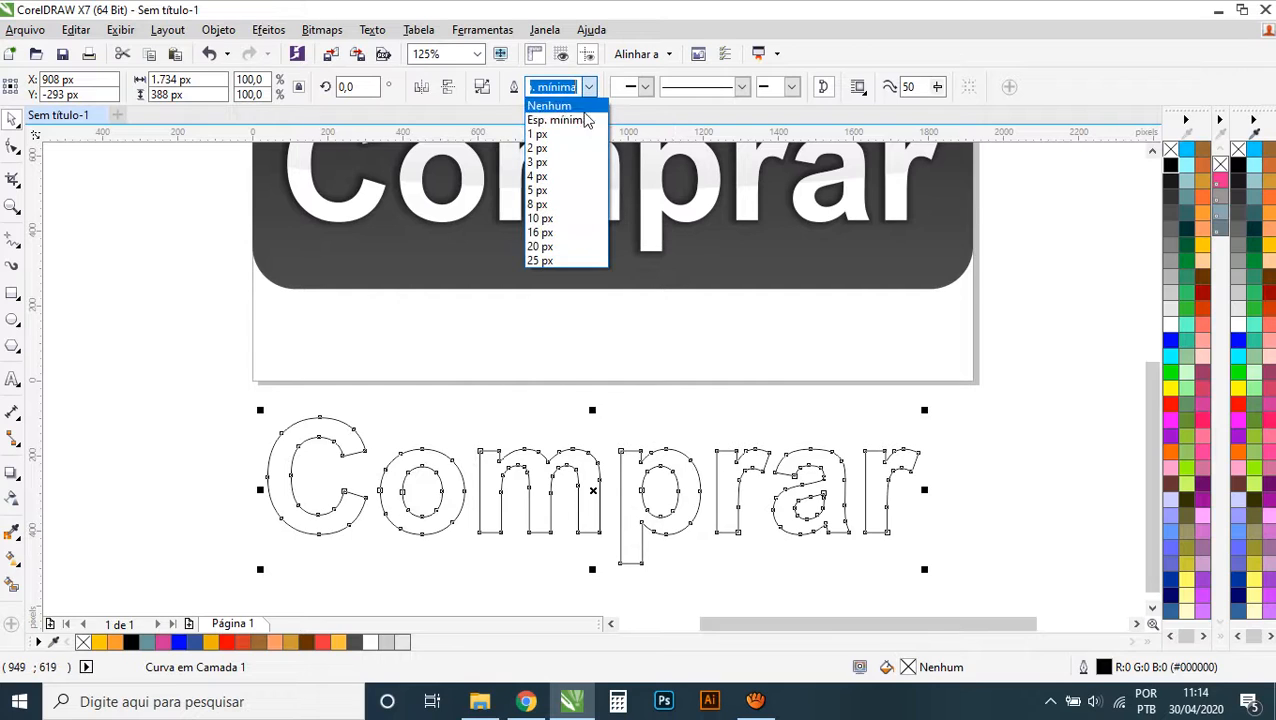
left_click(565, 162)
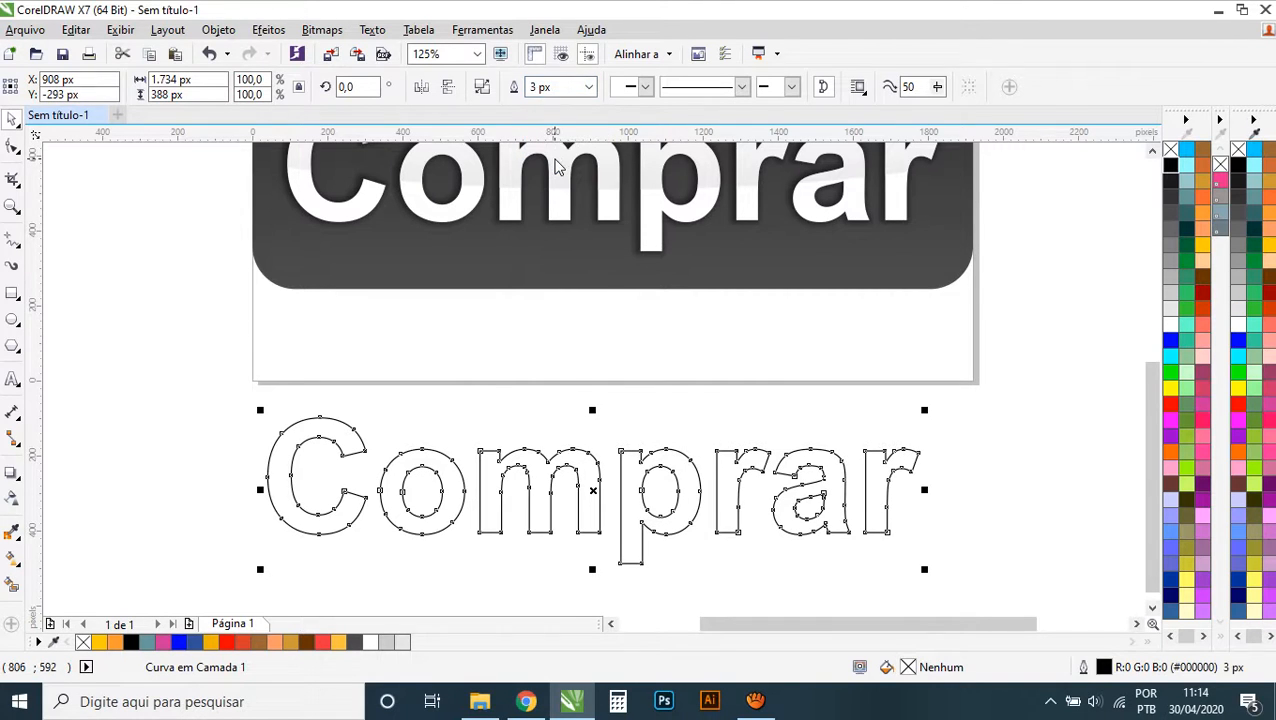
left_click(588, 92)
left_click(545, 204)
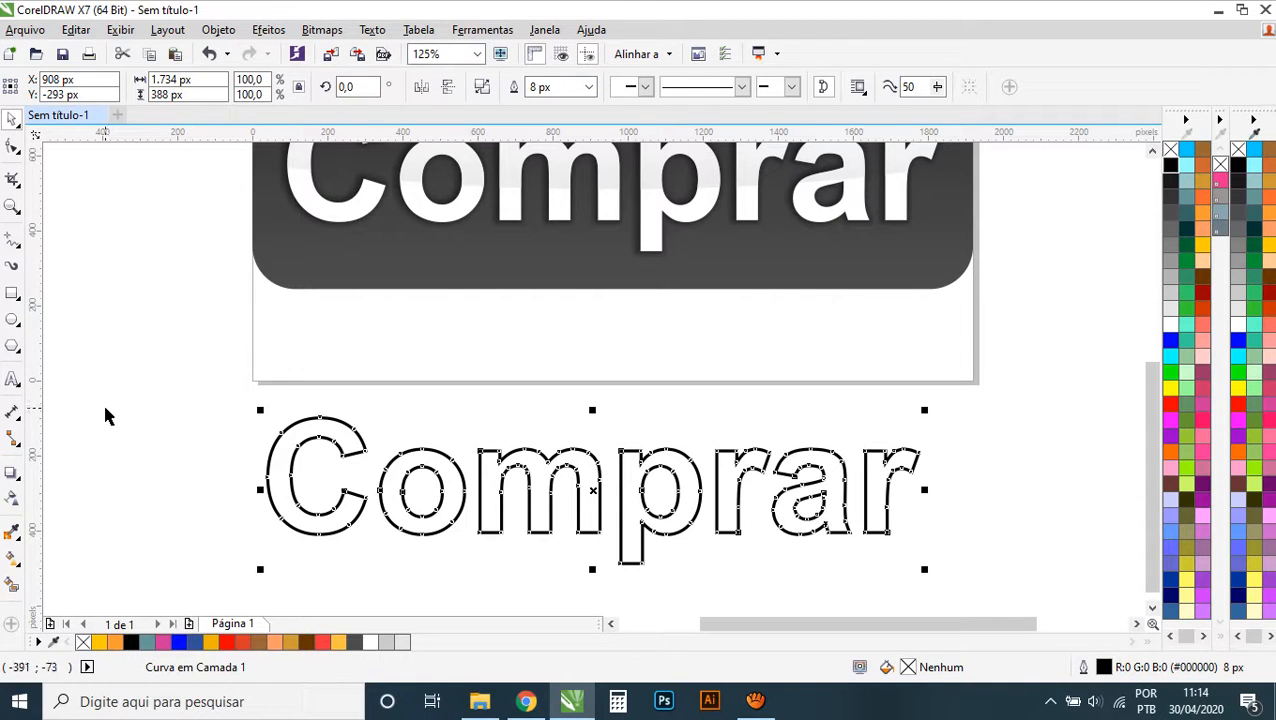
- Apply the "Incandescente pequeno" shadow preset to the outlined text, change its feathering direction and set its feathering to 10
left_click(12, 474)
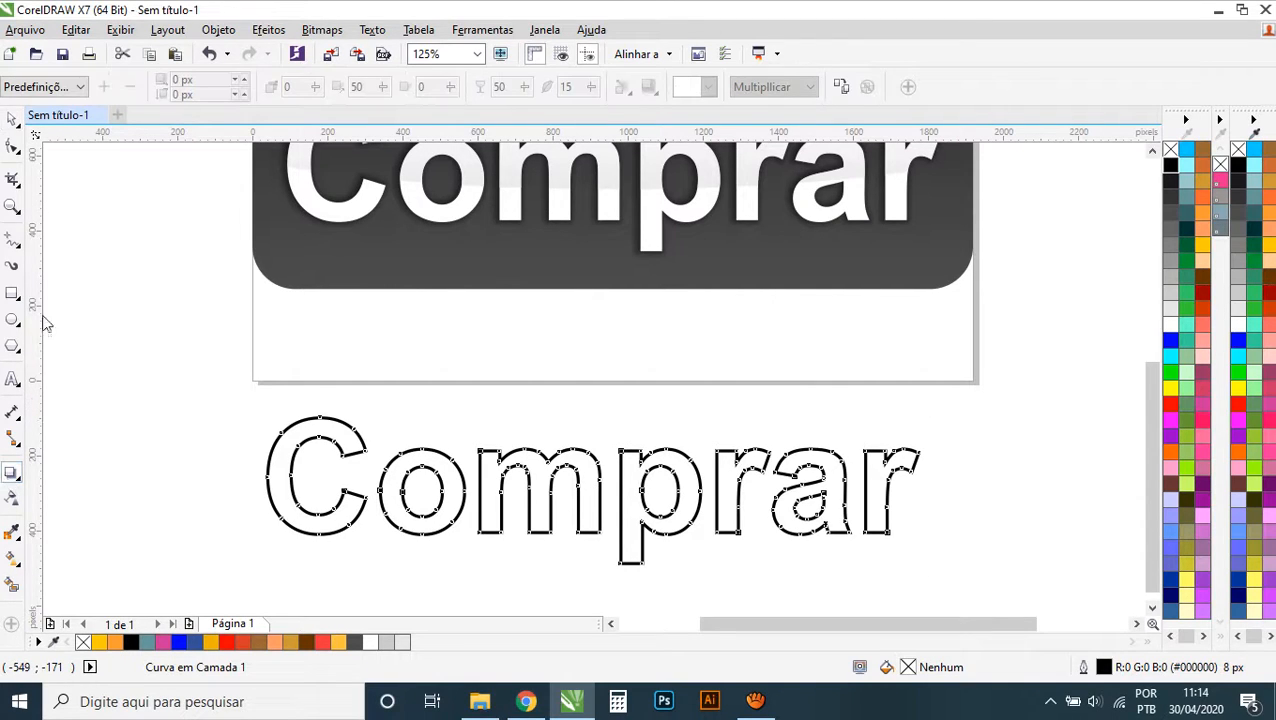
left_click(78, 87)
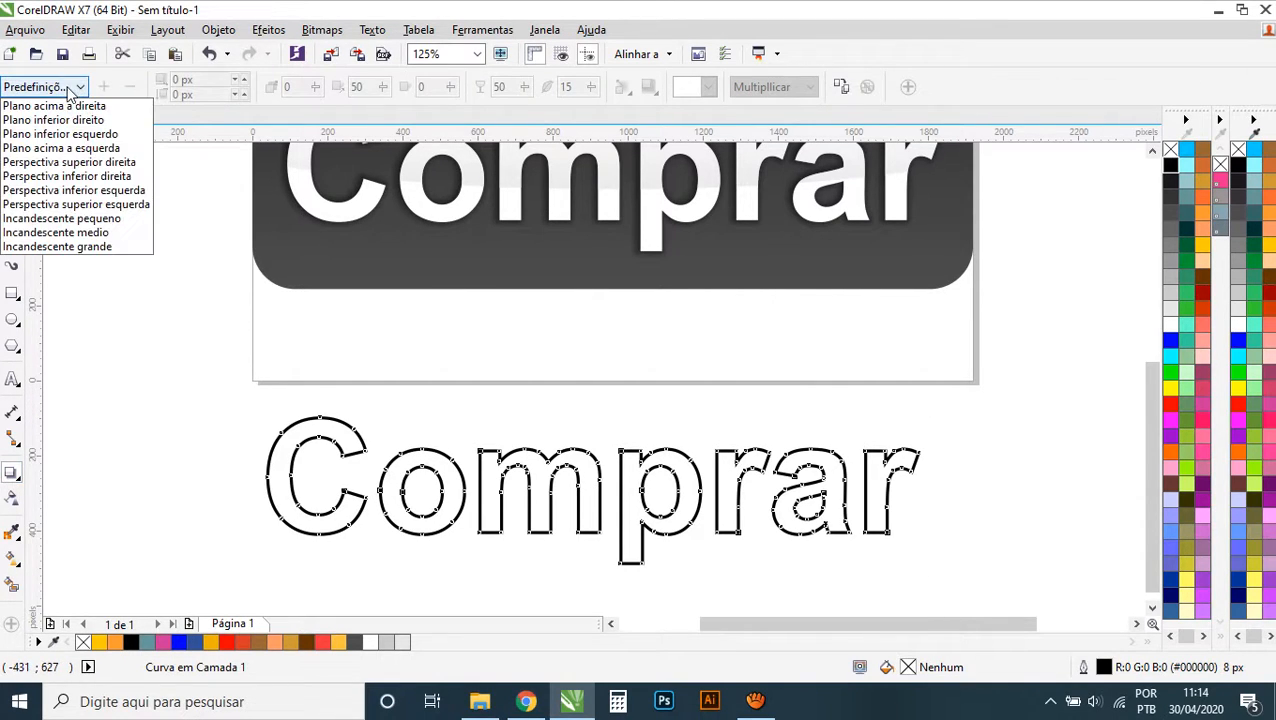
left_click(84, 220)
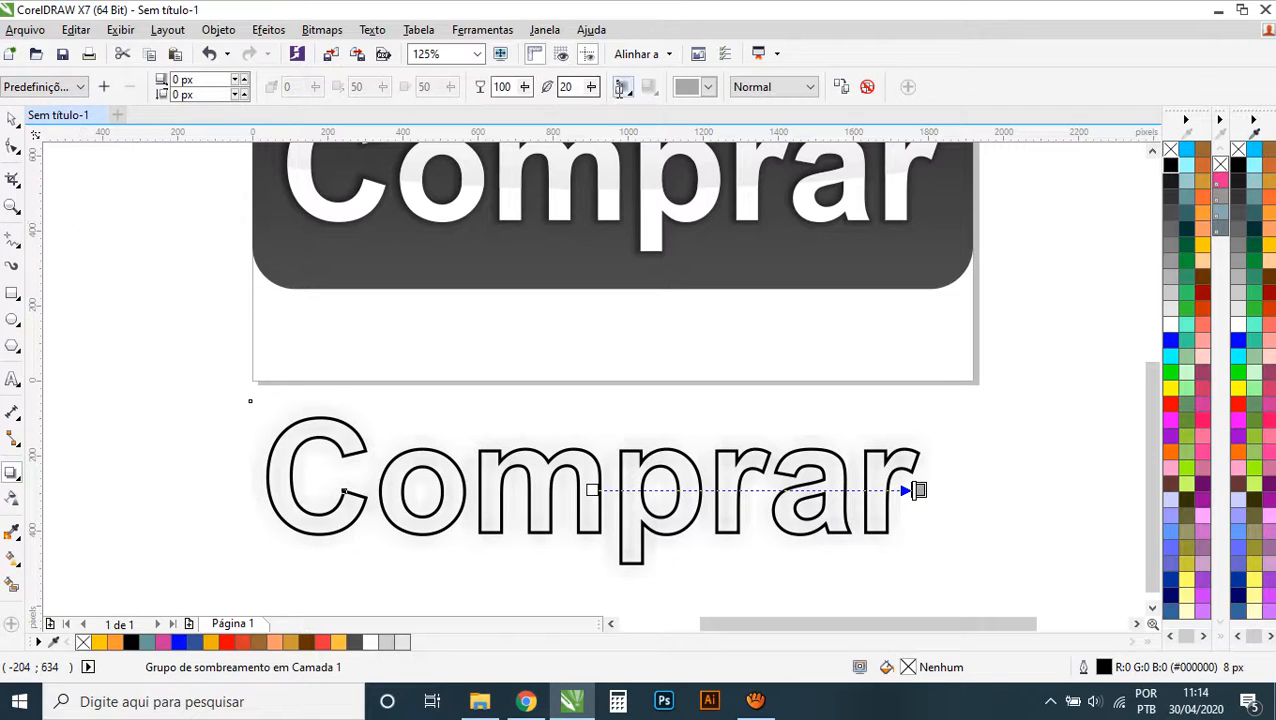
left_click(620, 88)
left_click(643, 131)
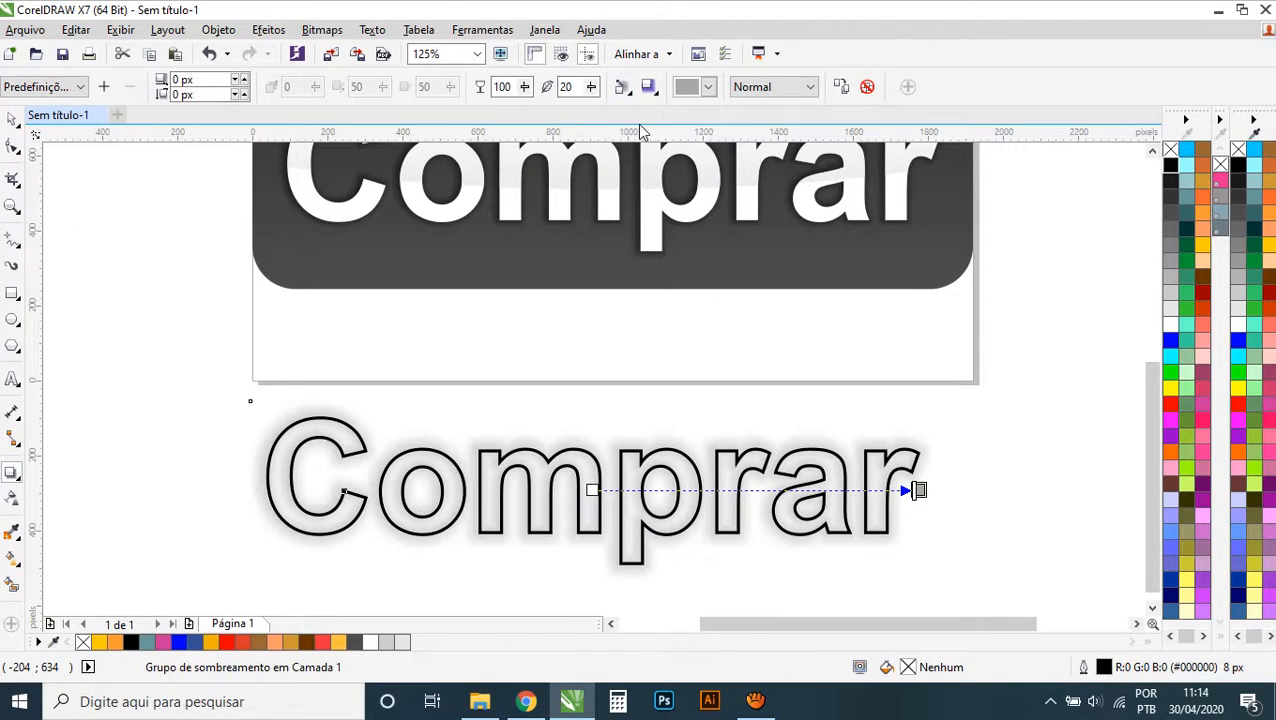
left_click(591, 87)
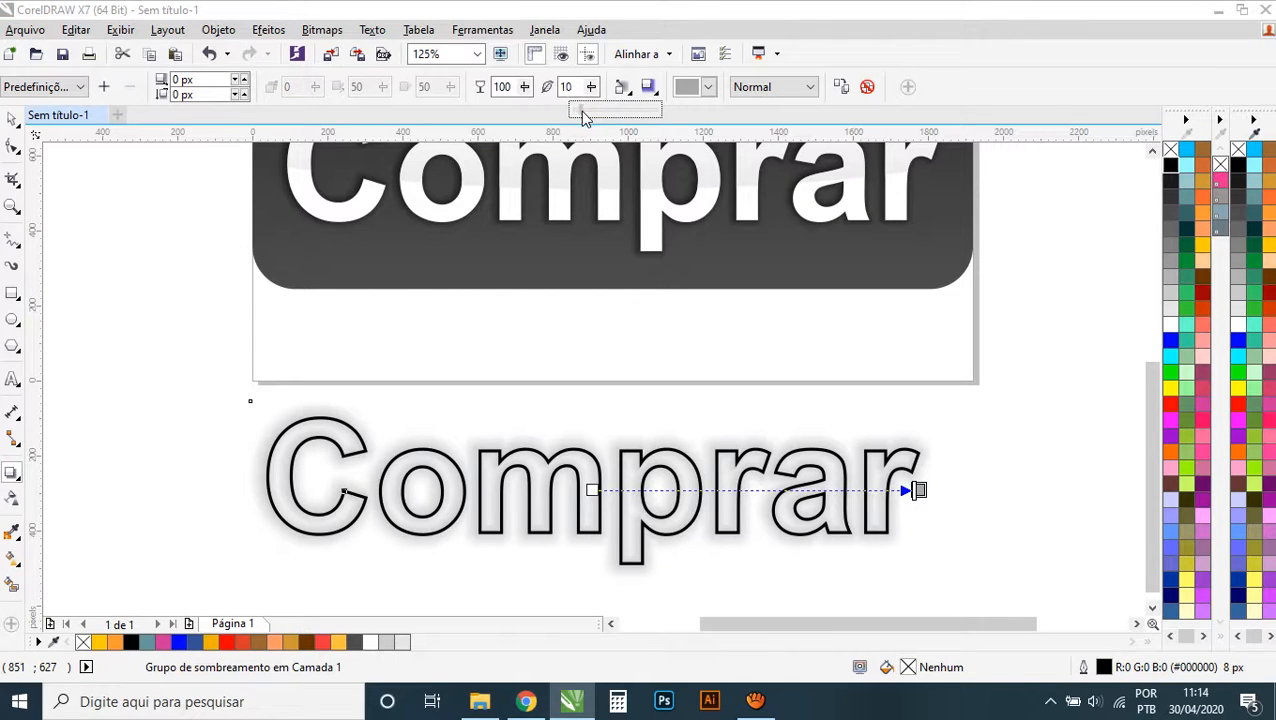
left_click_drag(585, 117, 585, 117)
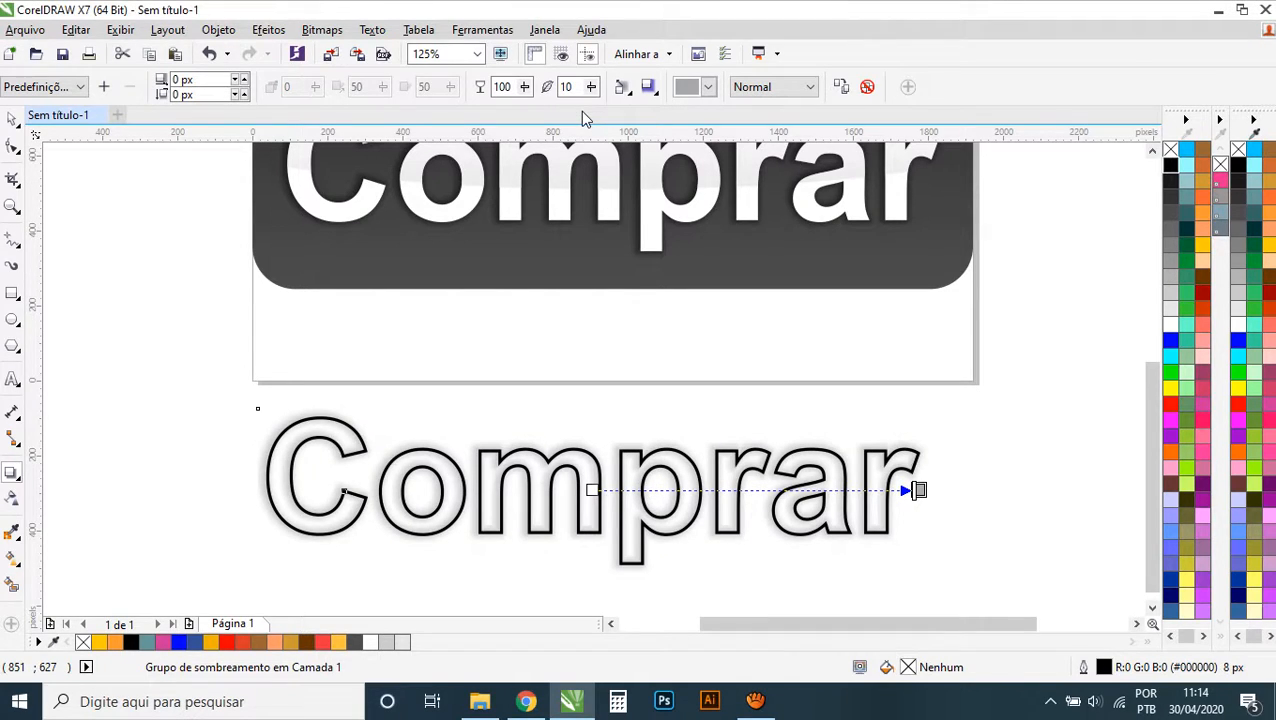
- Break the shadow group apart from the outlined text and deselect everything
left_click(10, 120)
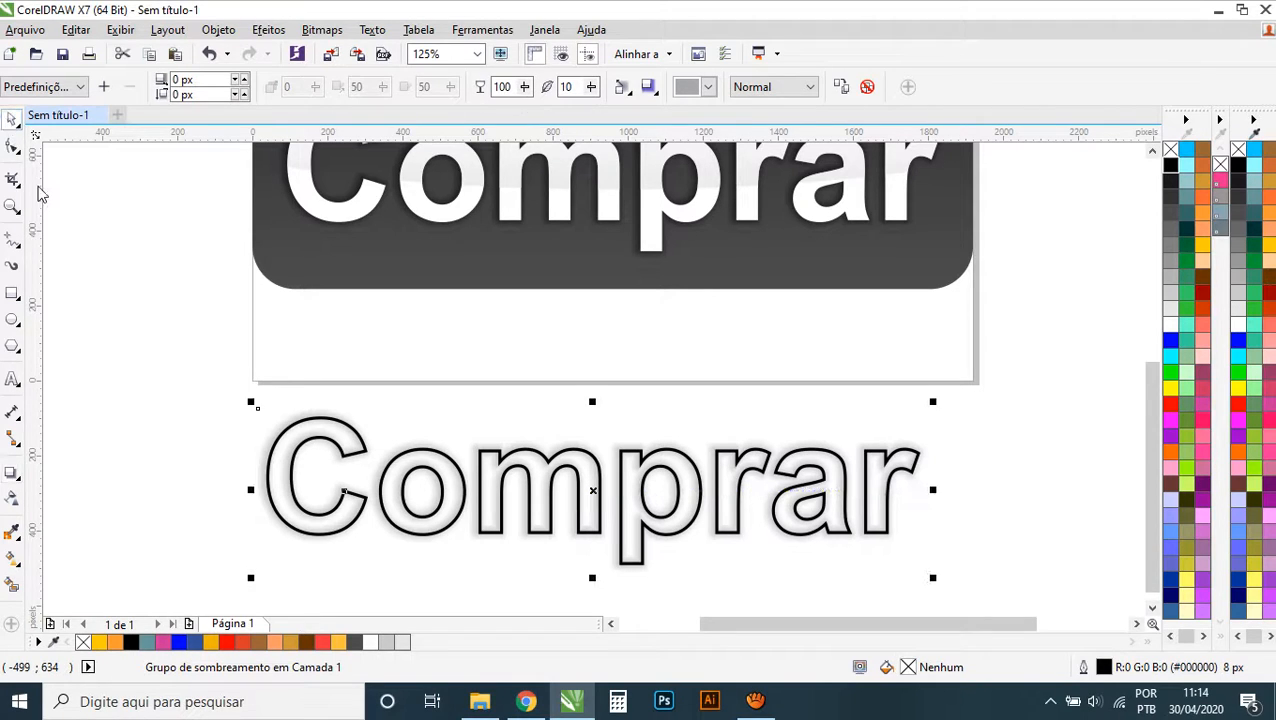
key("ctrl+k")
left_click(193, 380)
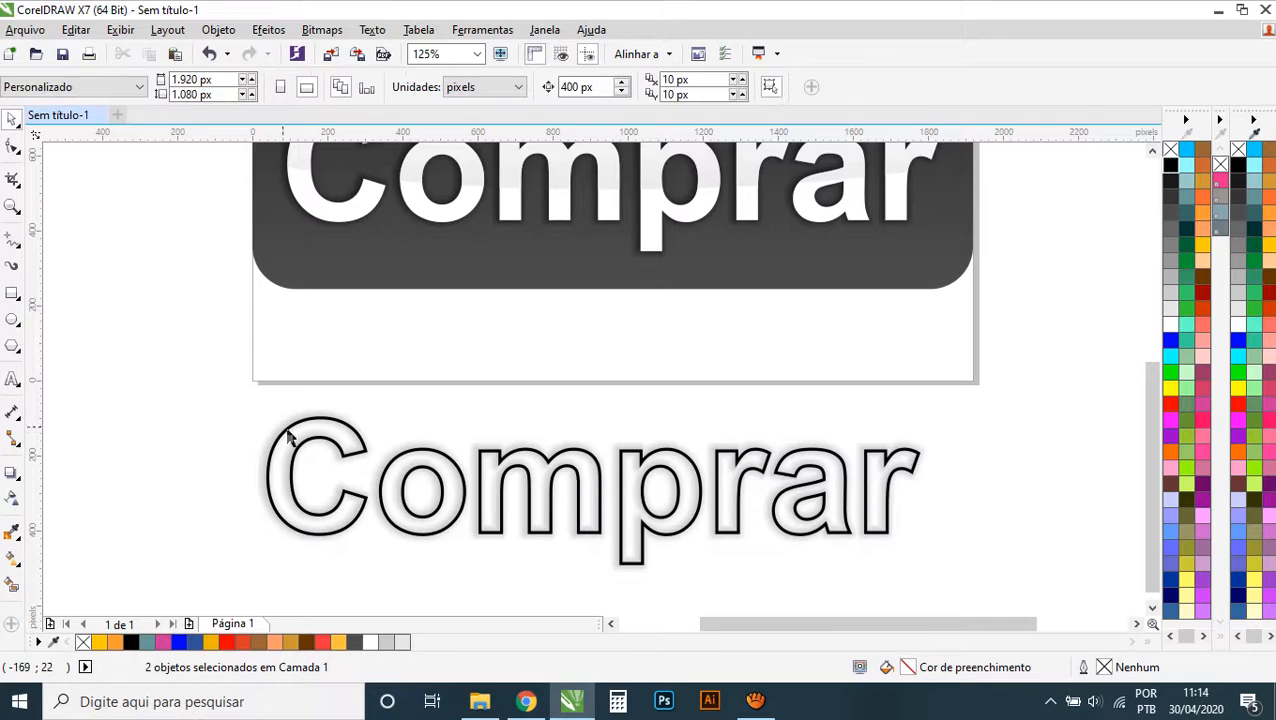
- Delete the black-outlined text curve below the page, keeping only its separated shadow
left_click(336, 428)
key("Delete")
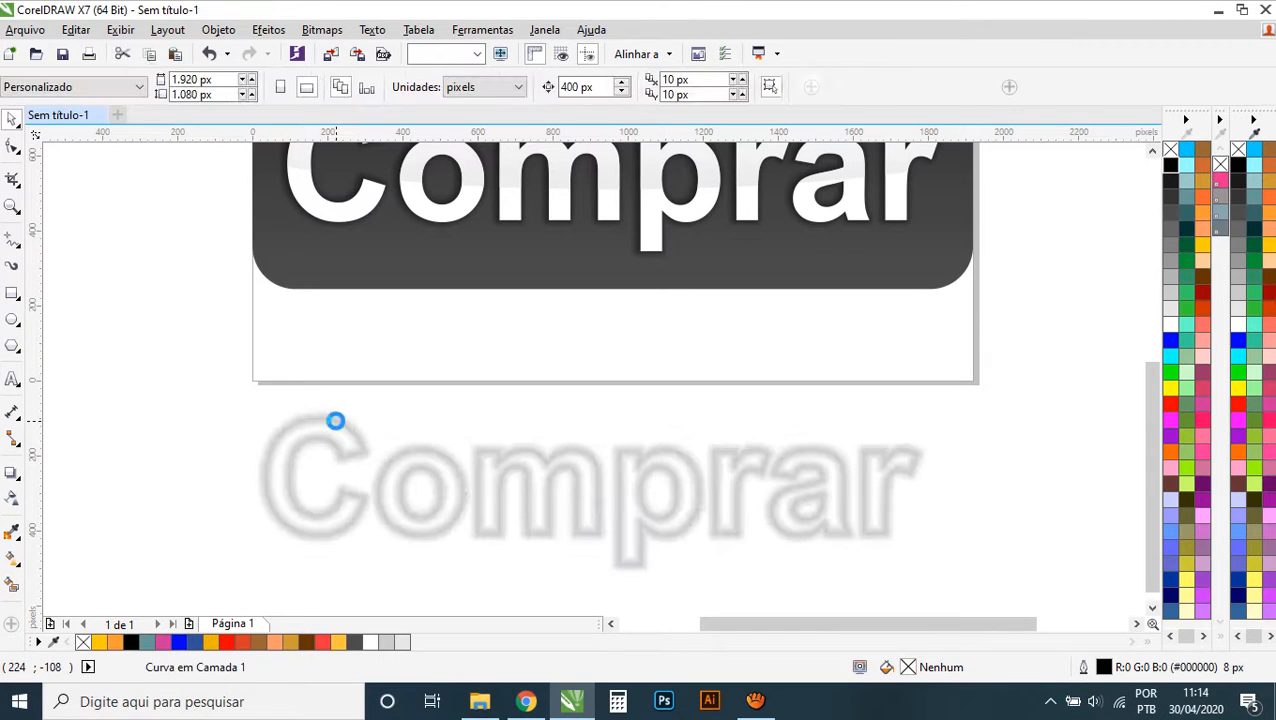
- Try to place the separated shadow inside the white "Comprar" text on the button with PowerClip
right_click(420, 482)
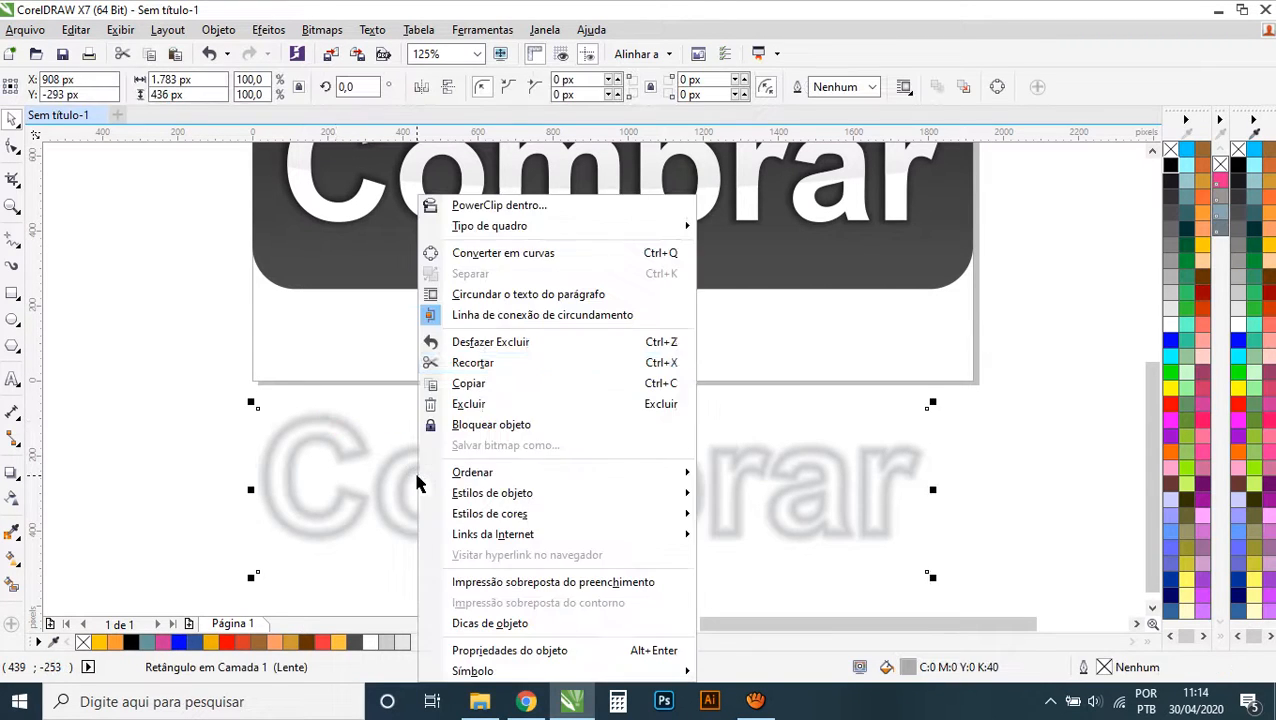
left_click(497, 206)
left_click(476, 190)
left_click(628, 385)
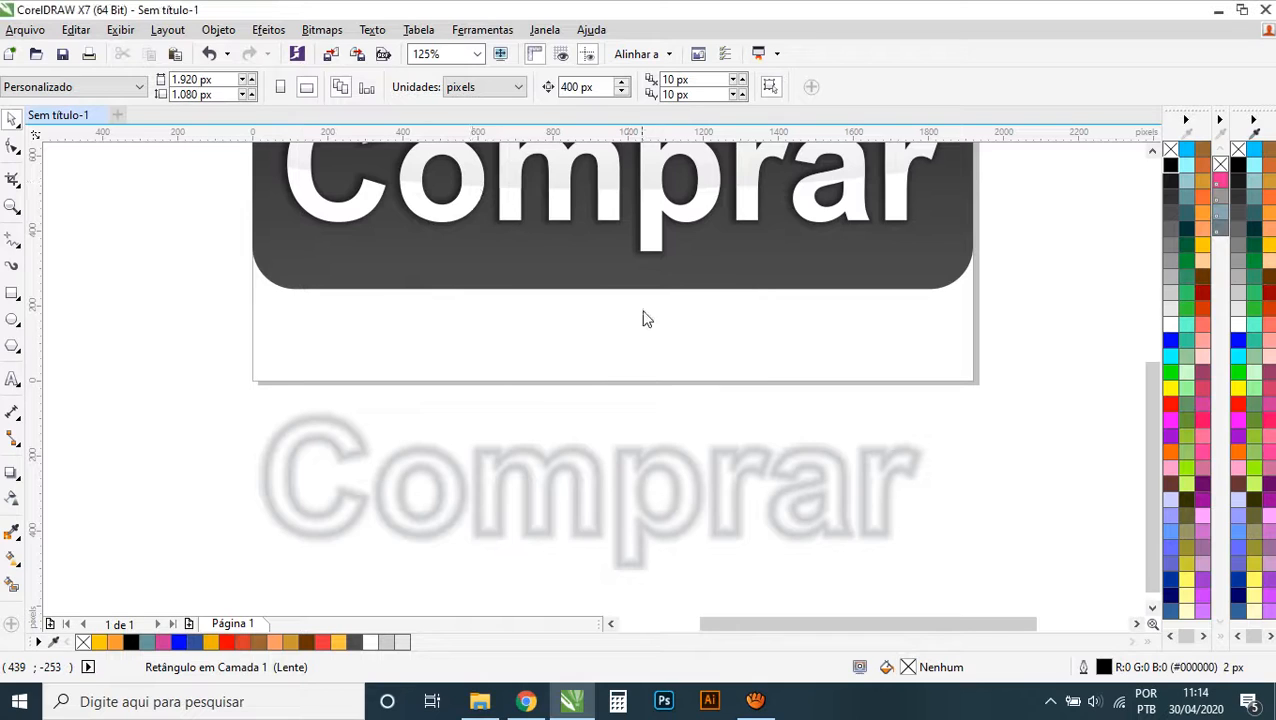
left_click(650, 215)
left_click(643, 389)
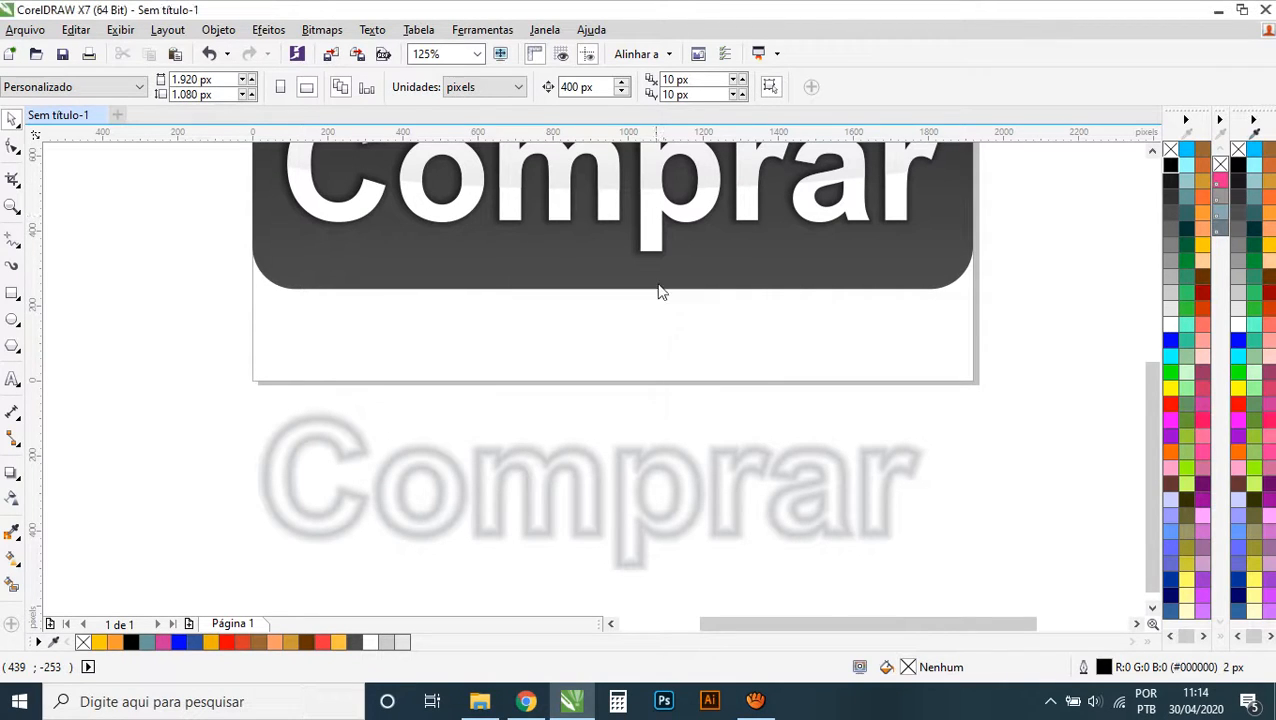
left_click(661, 214)
left_click(697, 383)
scroll(690, 420, "down", 2)
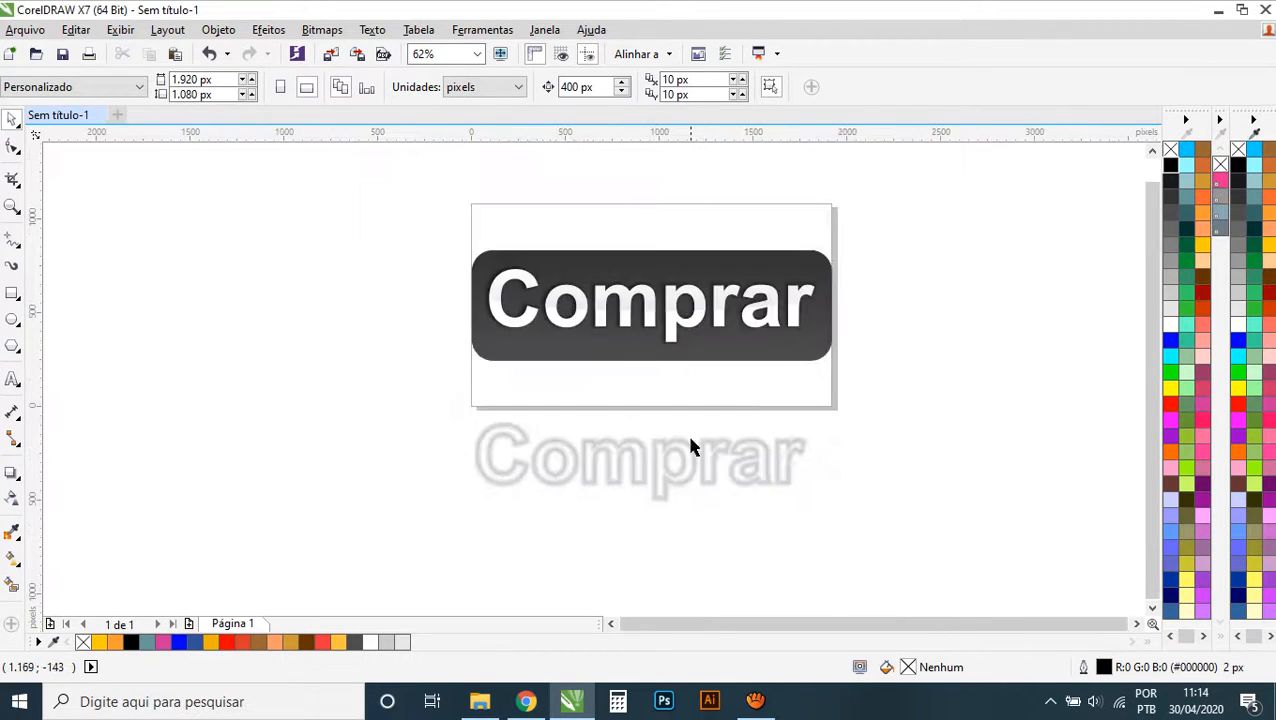
left_click(690, 445)
left_click(686, 330)
left_click(720, 472)
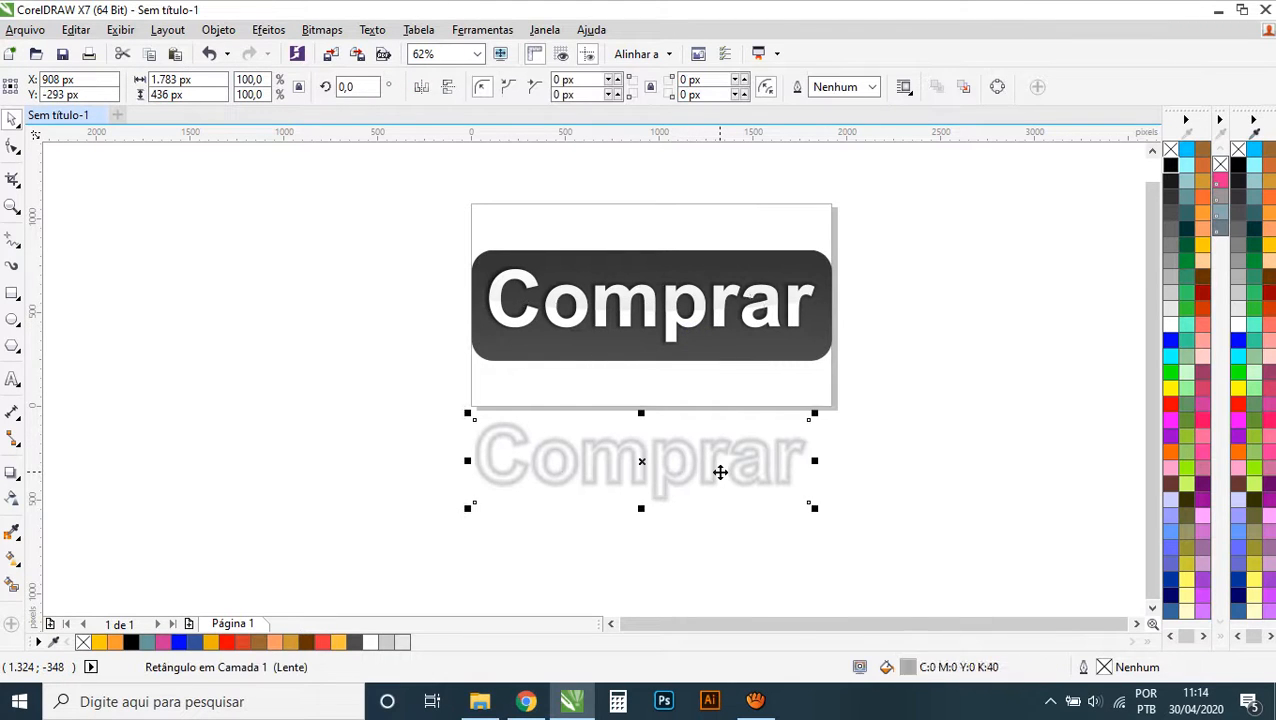
right_click(720, 472)
left_click(770, 202)
left_click(690, 302)
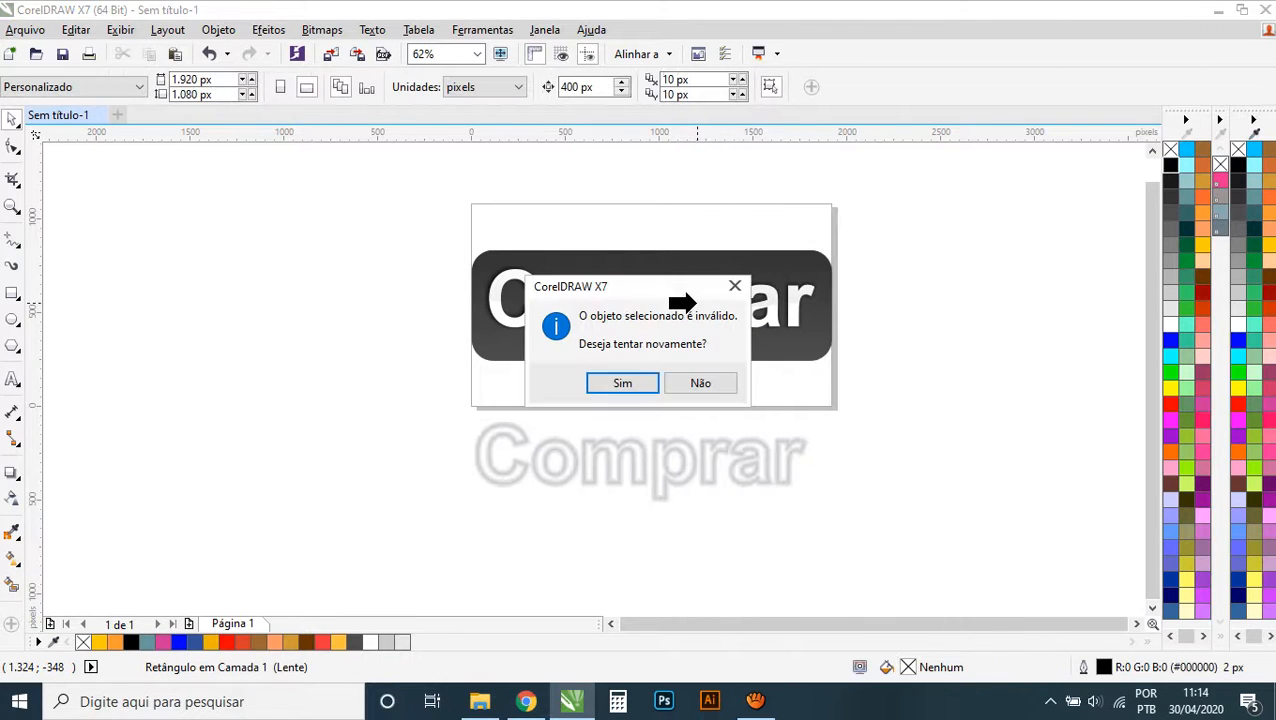
left_click(700, 383)
- Move the dark rounded button background upward, clear of the white text
scroll(849, 283, "up", 1)
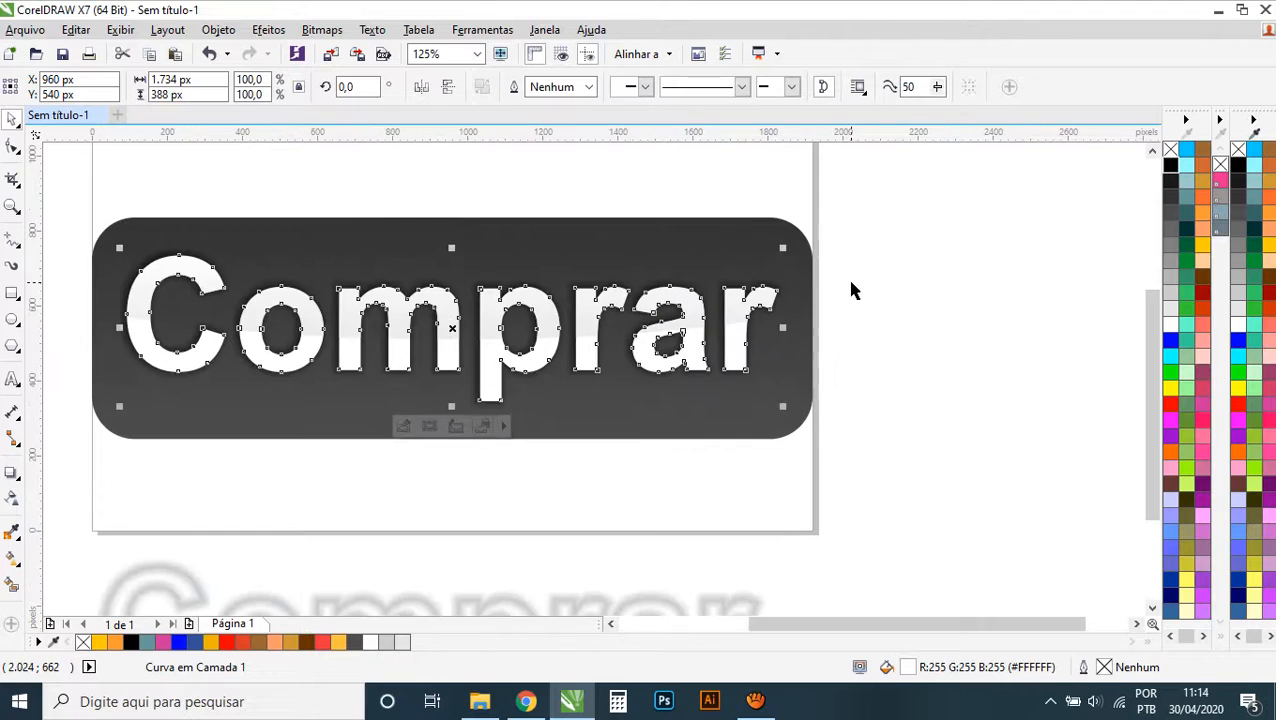
left_click(869, 315)
left_click(808, 338)
left_click(858, 381)
scroll(697, 387, "down", 1)
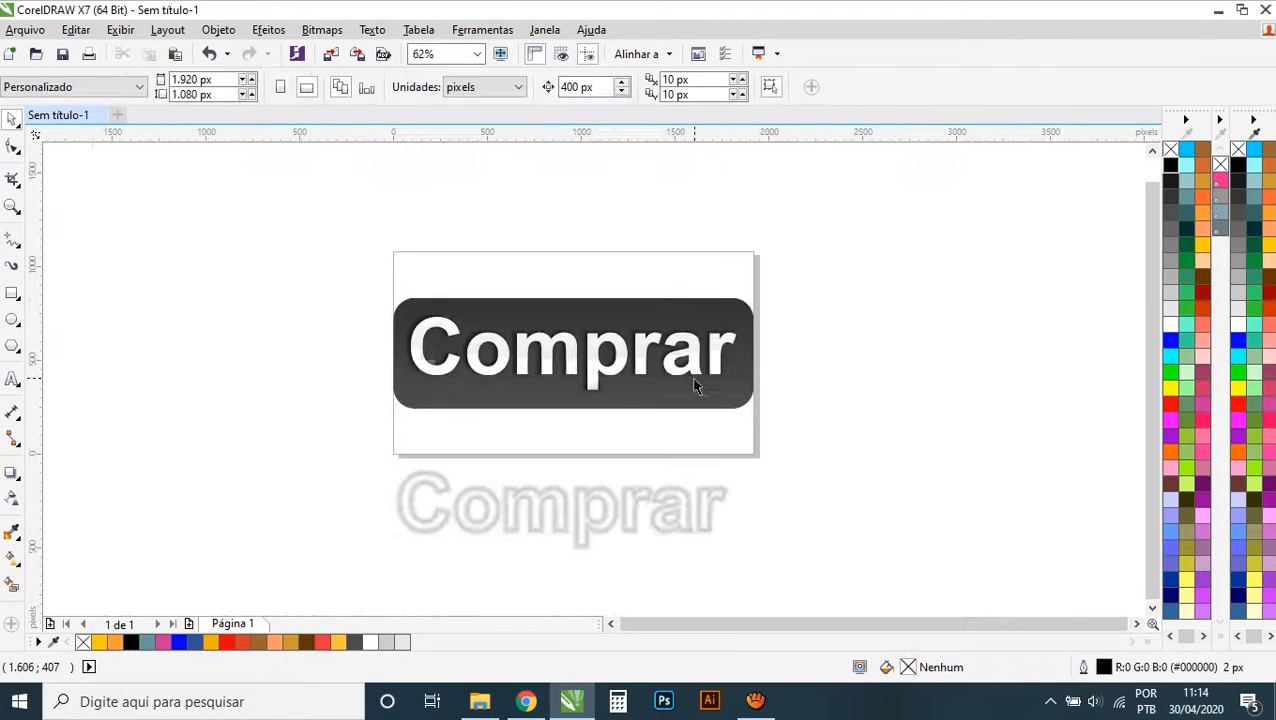
left_click(704, 404)
left_click_drag(692, 407, 685, 283)
- Try again to PowerClip the separated shadow into the white text with the background out of the way
left_click(646, 504)
right_click(646, 504)
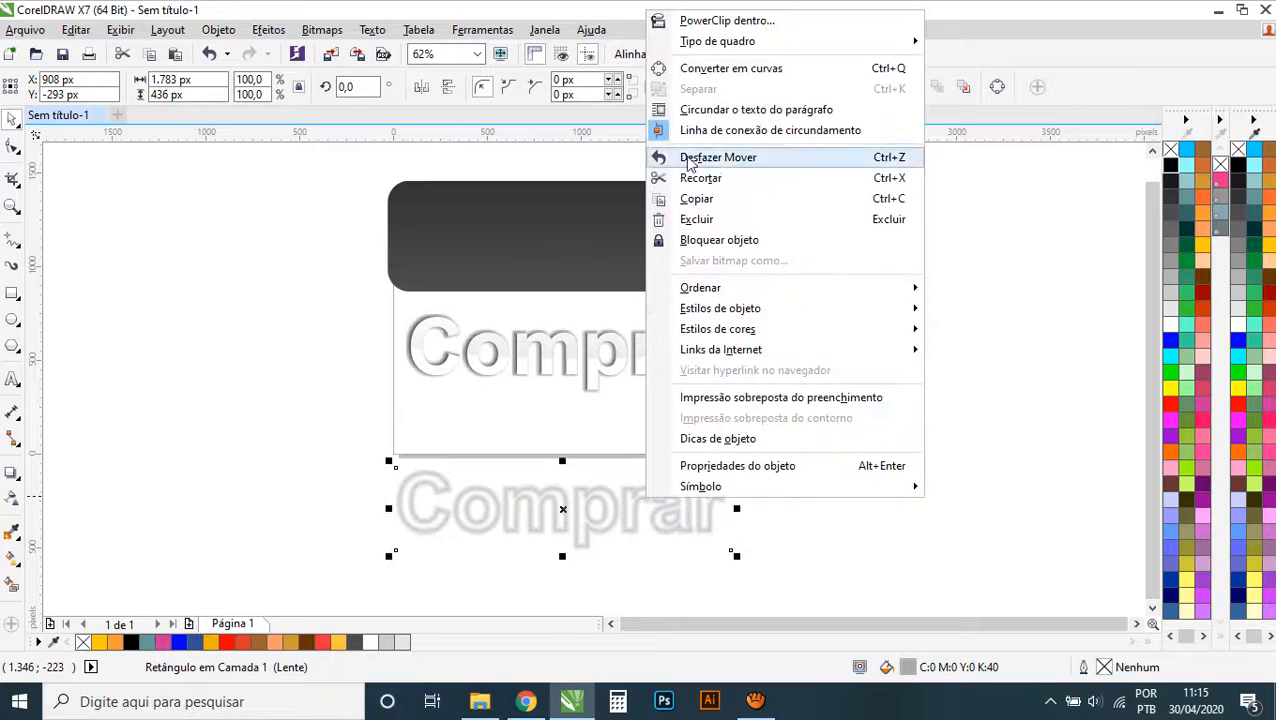
left_click(727, 20)
left_click(575, 345)
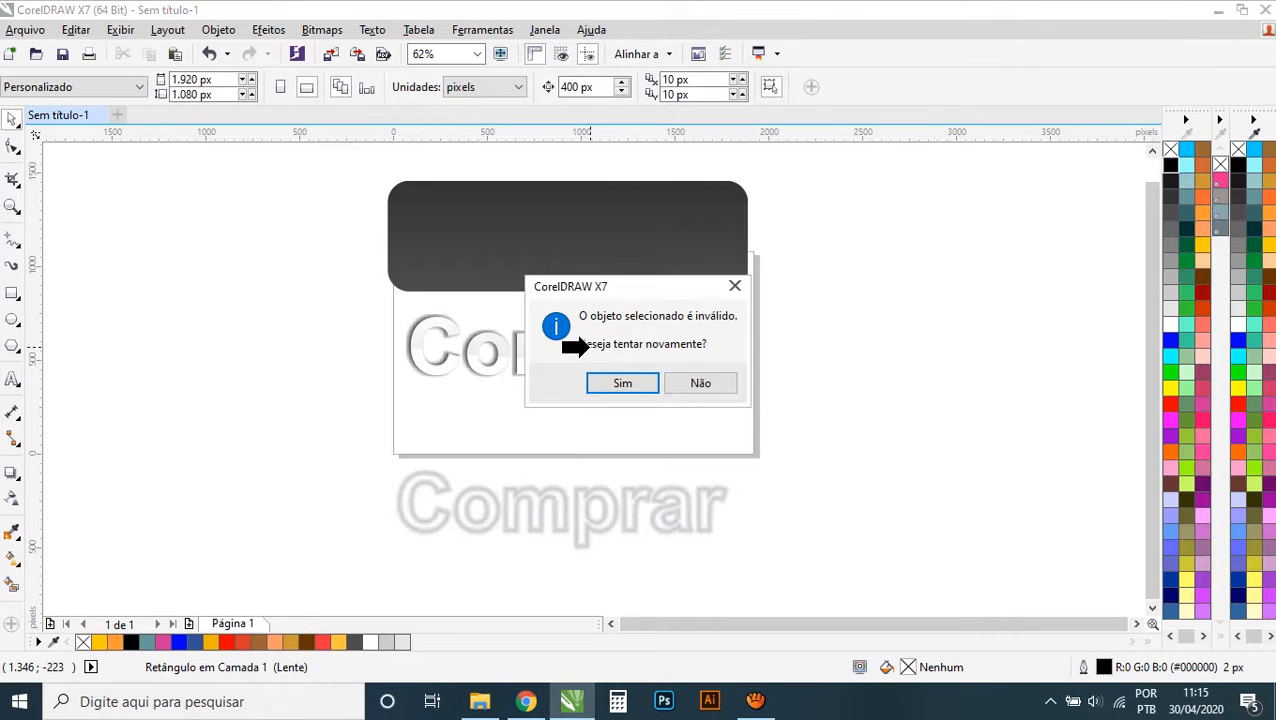
left_click(690, 388)
- Break the white text's own shadow group apart from the text curve
left_click(710, 376)
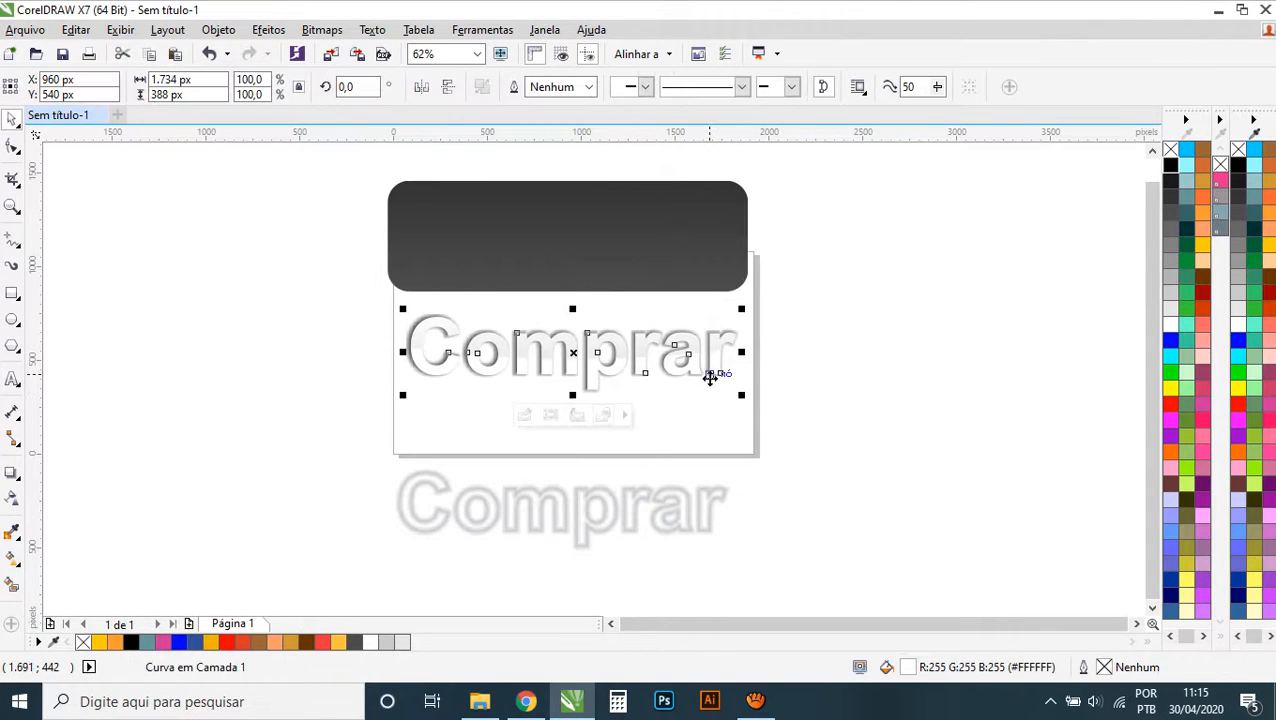
left_click(702, 390)
key("ctrl+k")
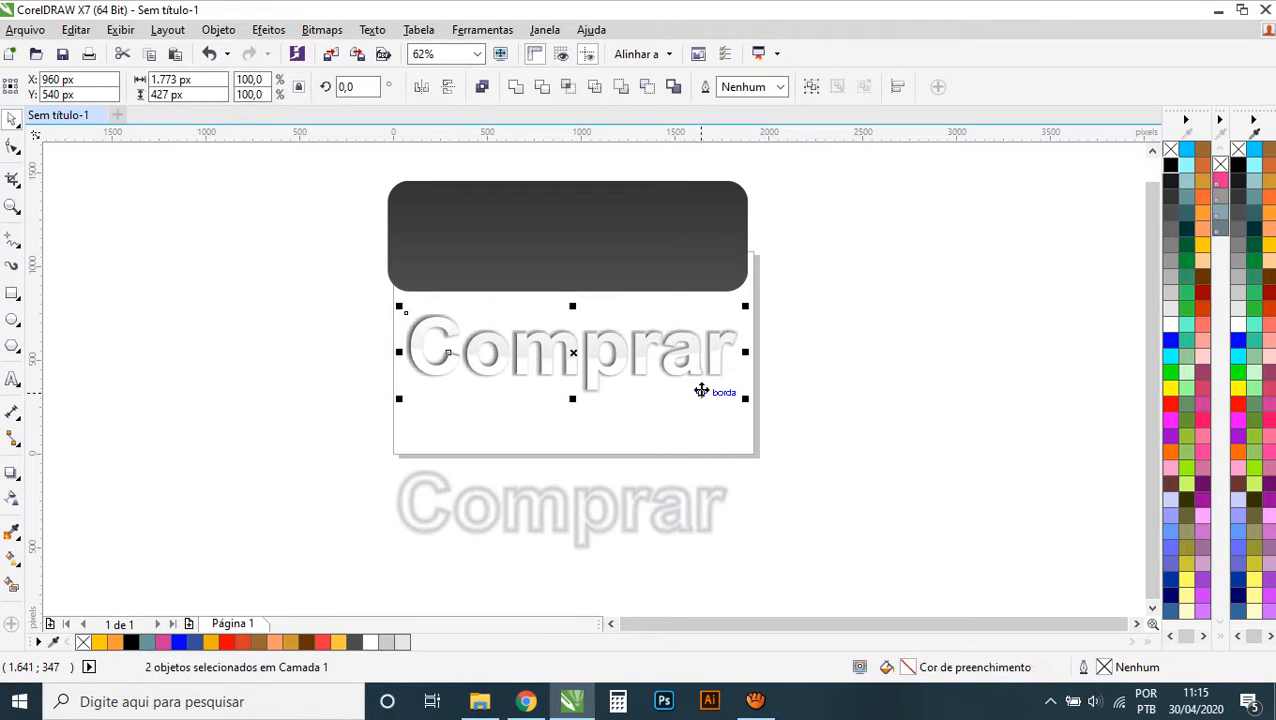
- Place the separated shadow below the page inside the white "Comprar" text with PowerClip
left_click(772, 411)
right_click(693, 497)
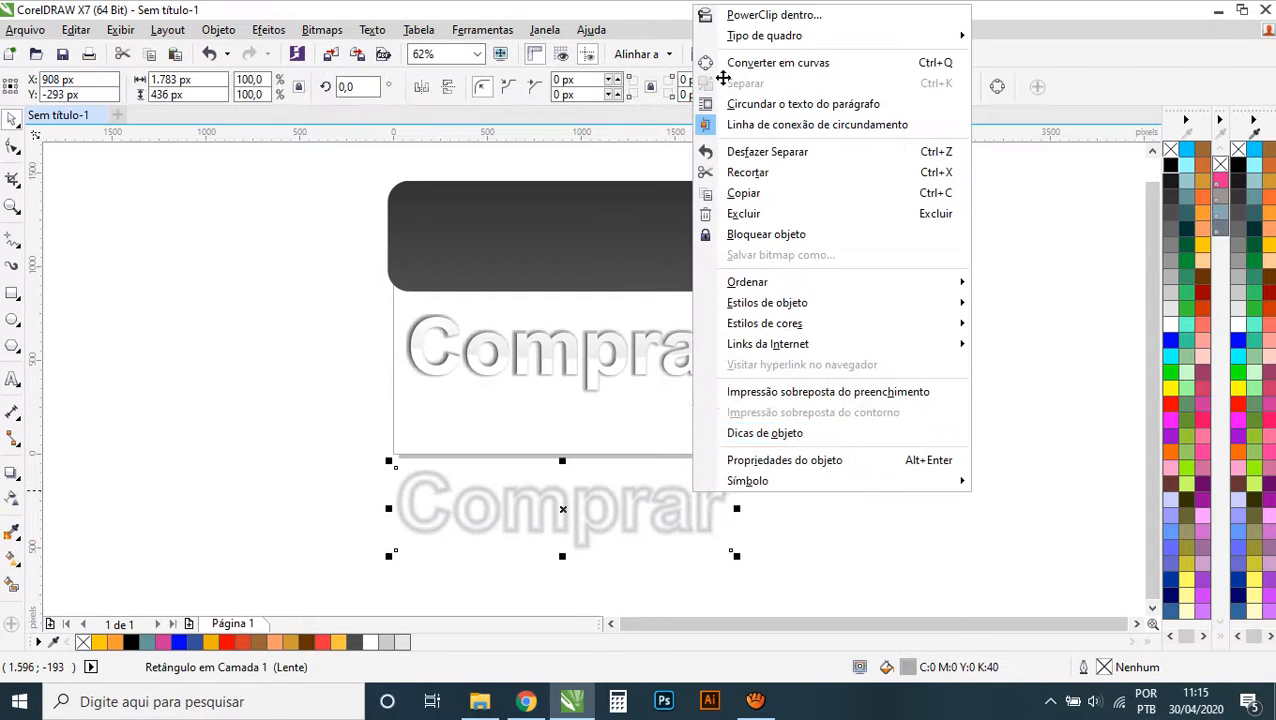
left_click(720, 13)
left_click(617, 344)
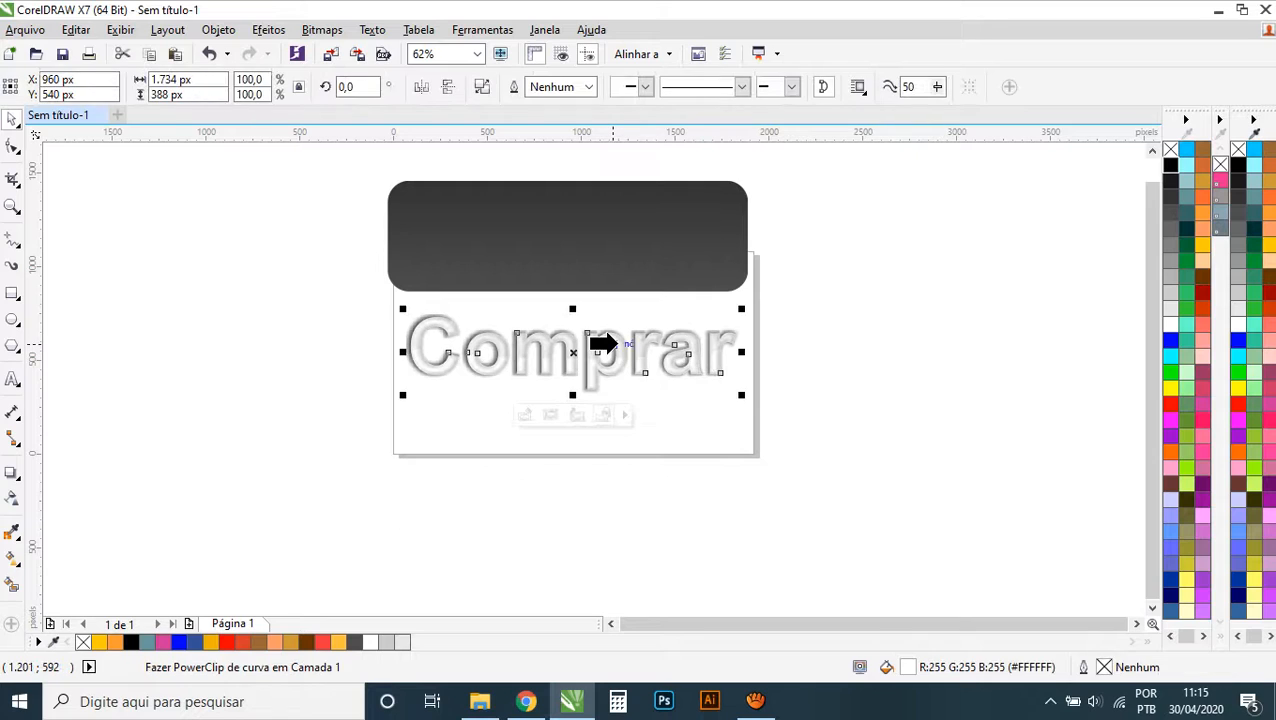
- Center the dark rounded button background on the page behind the text
left_click(619, 259)
key("p")
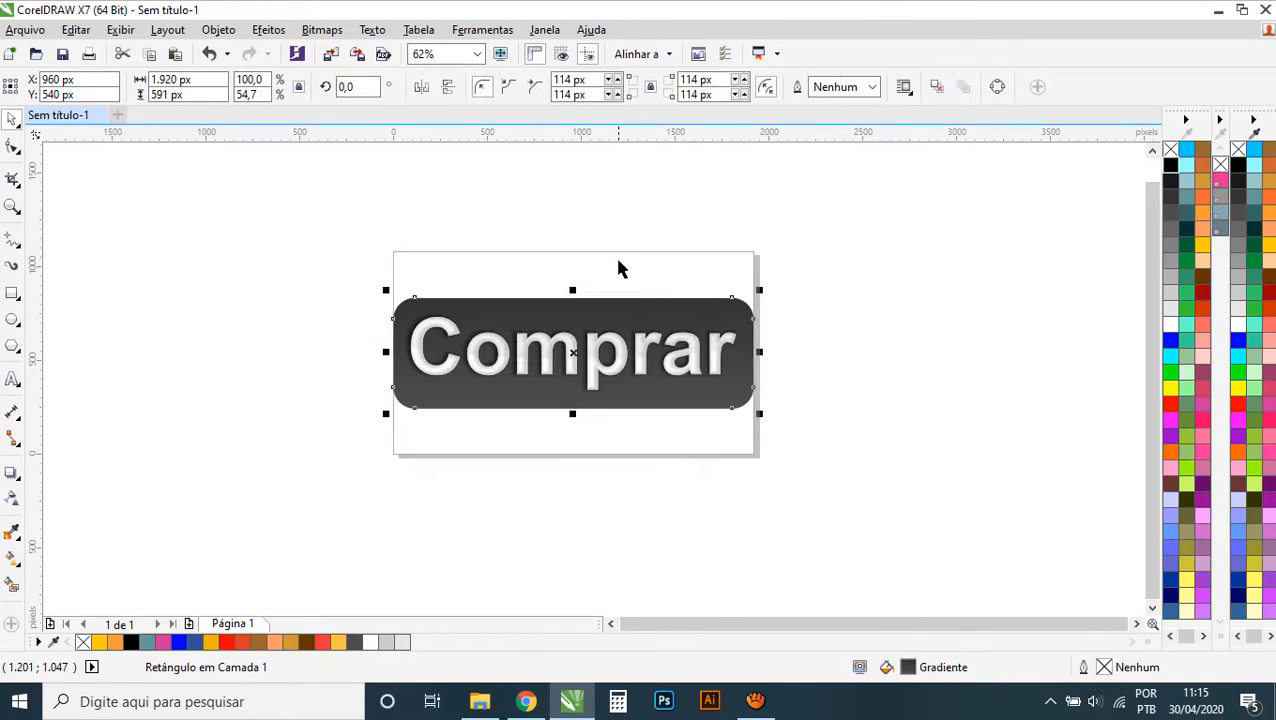
left_click(858, 385)
scroll(627, 368, "up", 3)
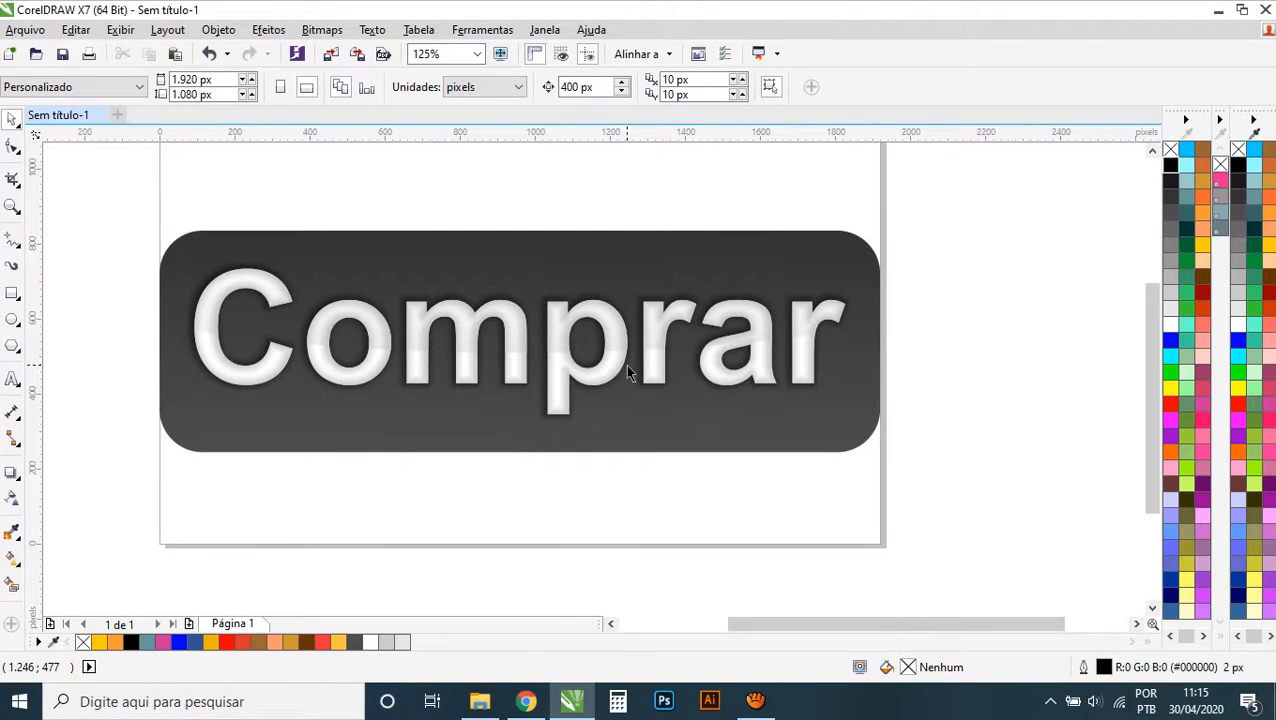
- Edit the text's PowerClip contents and color the inner shadow dark grey #4D4D4D
double_click(569, 363)
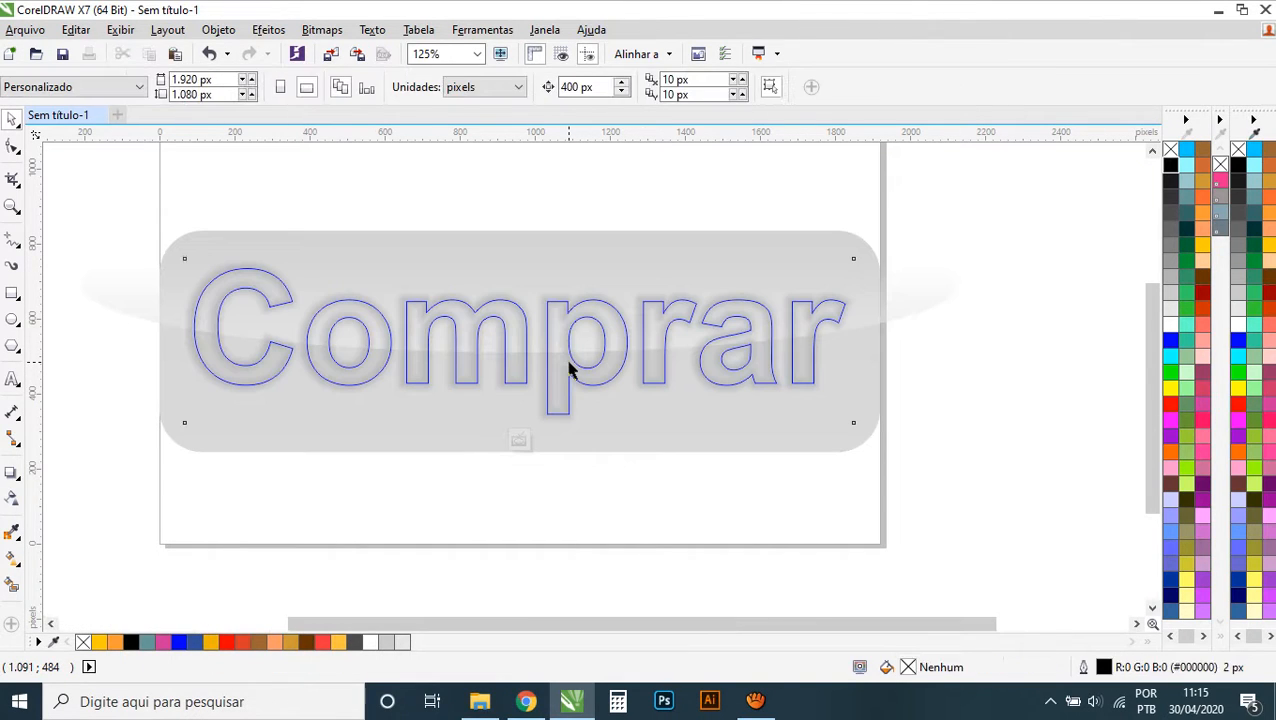
left_click(569, 363)
left_click(1239, 214)
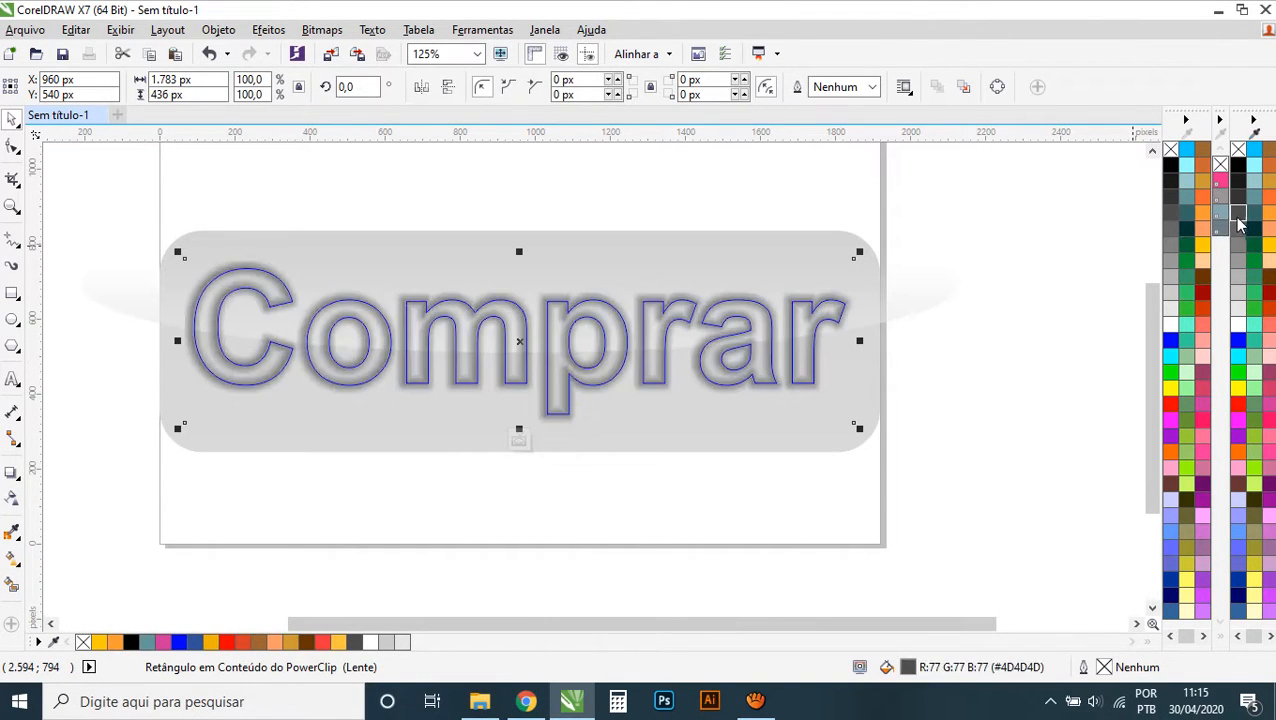
left_click(1046, 333, "ctrl")
left_click(1046, 333)
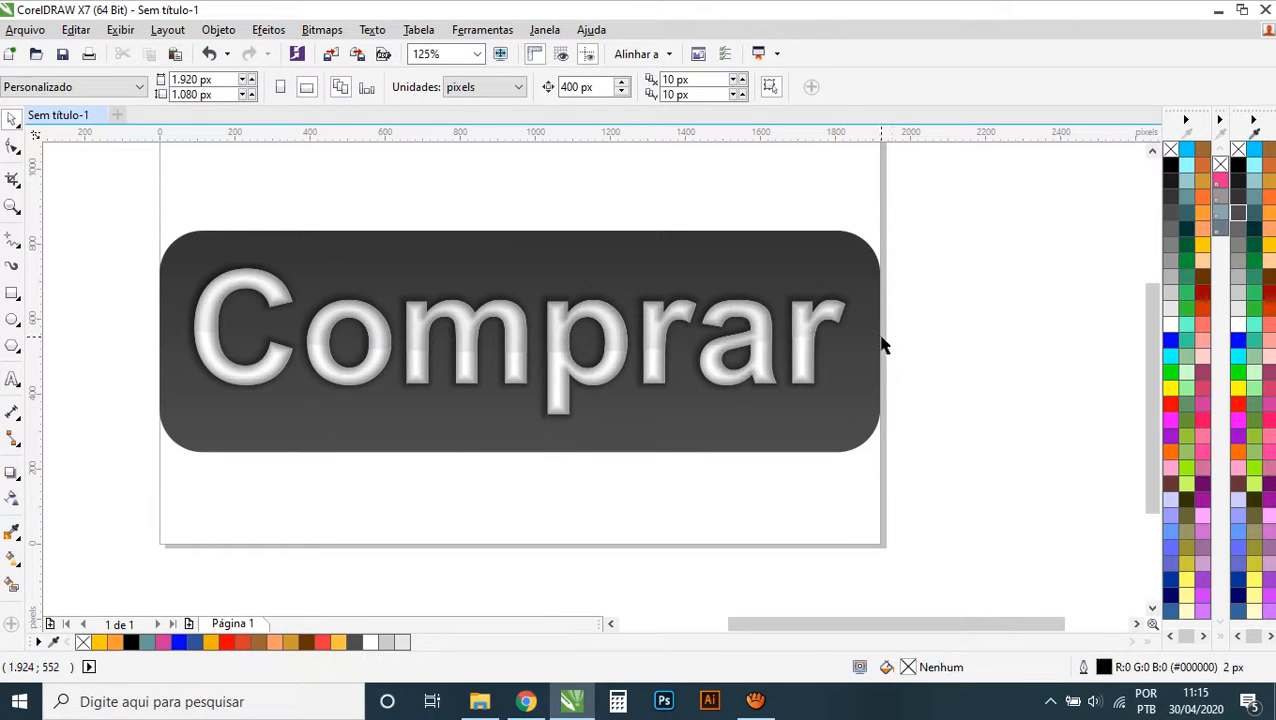
- Fill the "Comprar" text curve with grey #666666
left_click(695, 344)
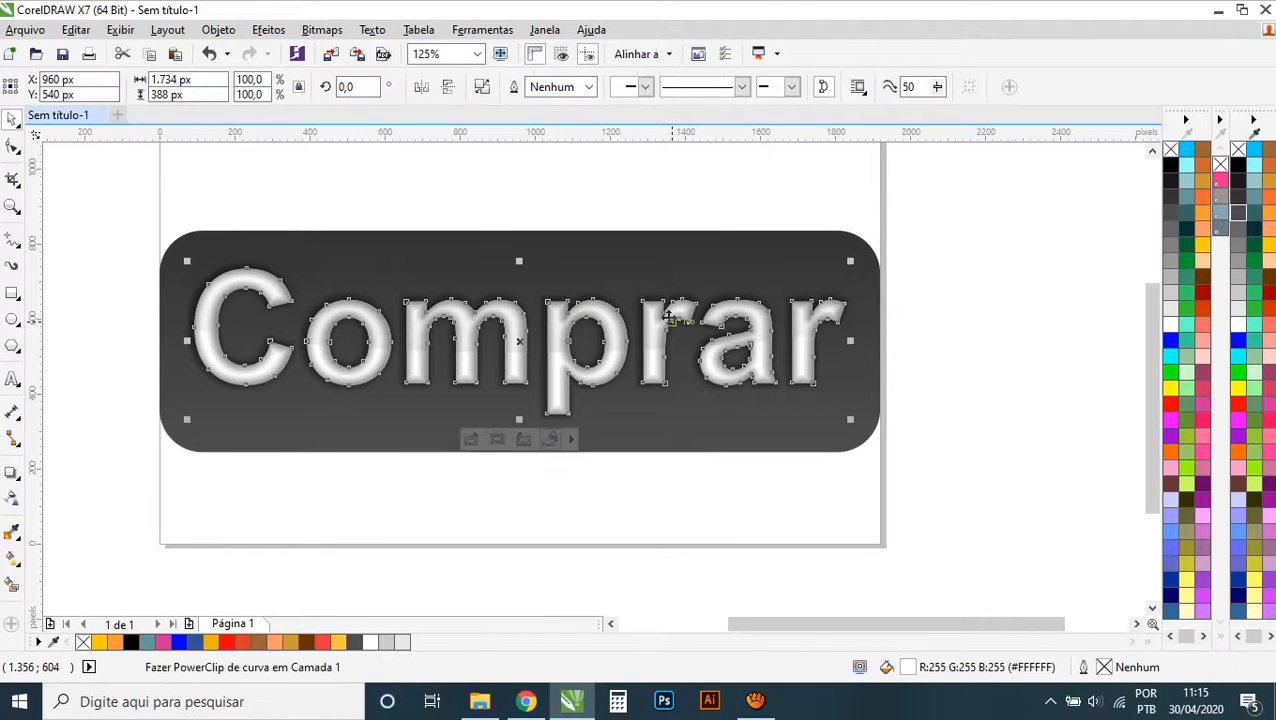
left_click(1239, 237)
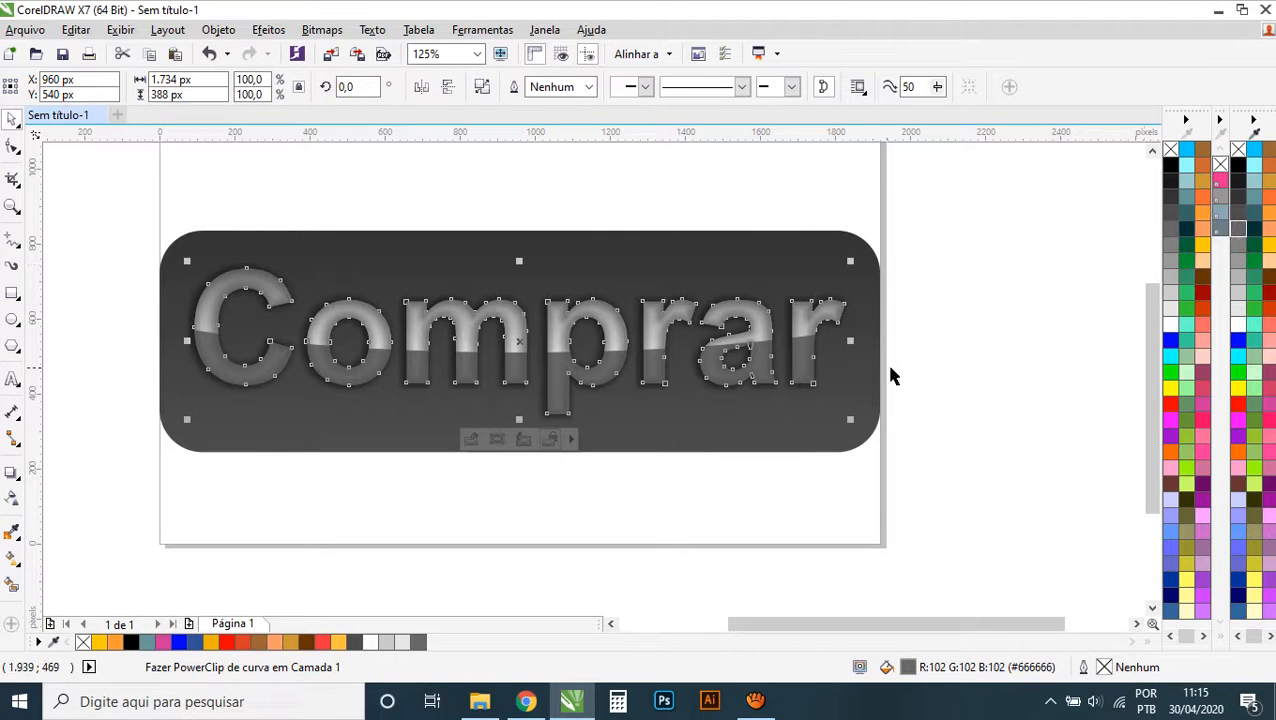
left_click(885, 360)
- Recolor the inner shadow in the text's PowerClip contents to light grey #E6E6E6
double_click(807, 328)
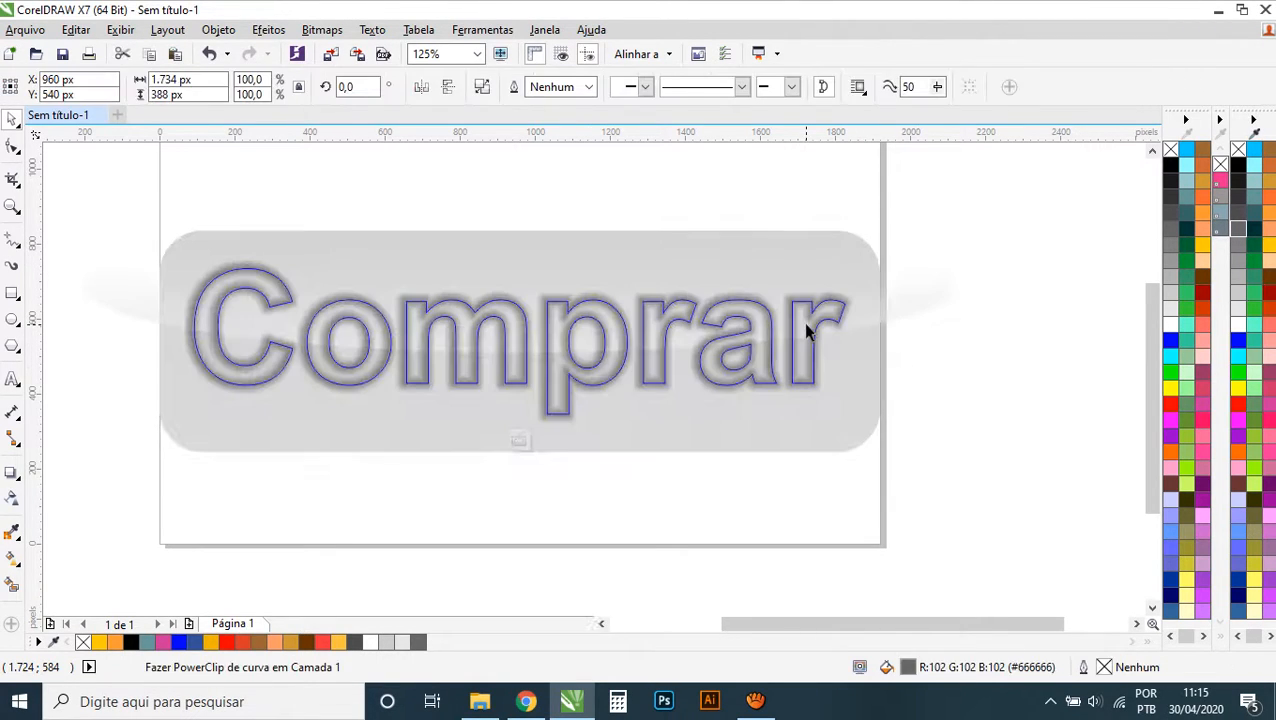
left_click(807, 328)
left_click(1240, 313)
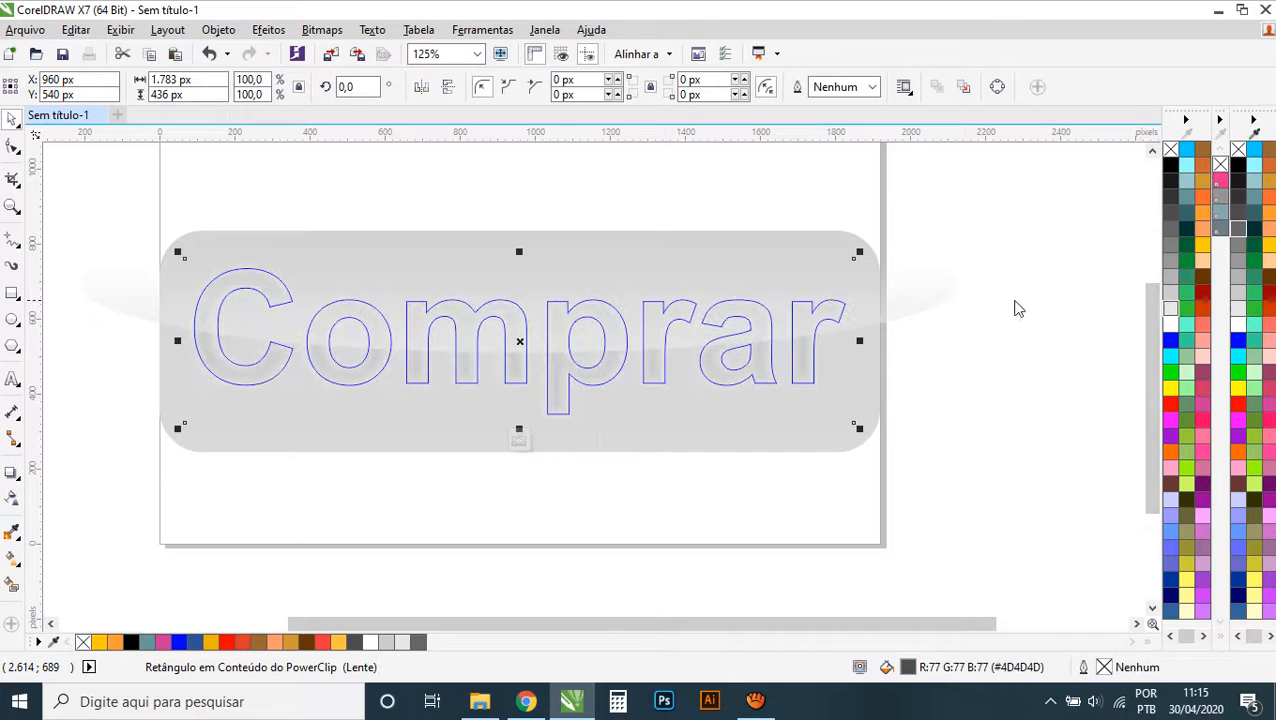
left_click(1013, 301, "ctrl")
left_click(1010, 300)
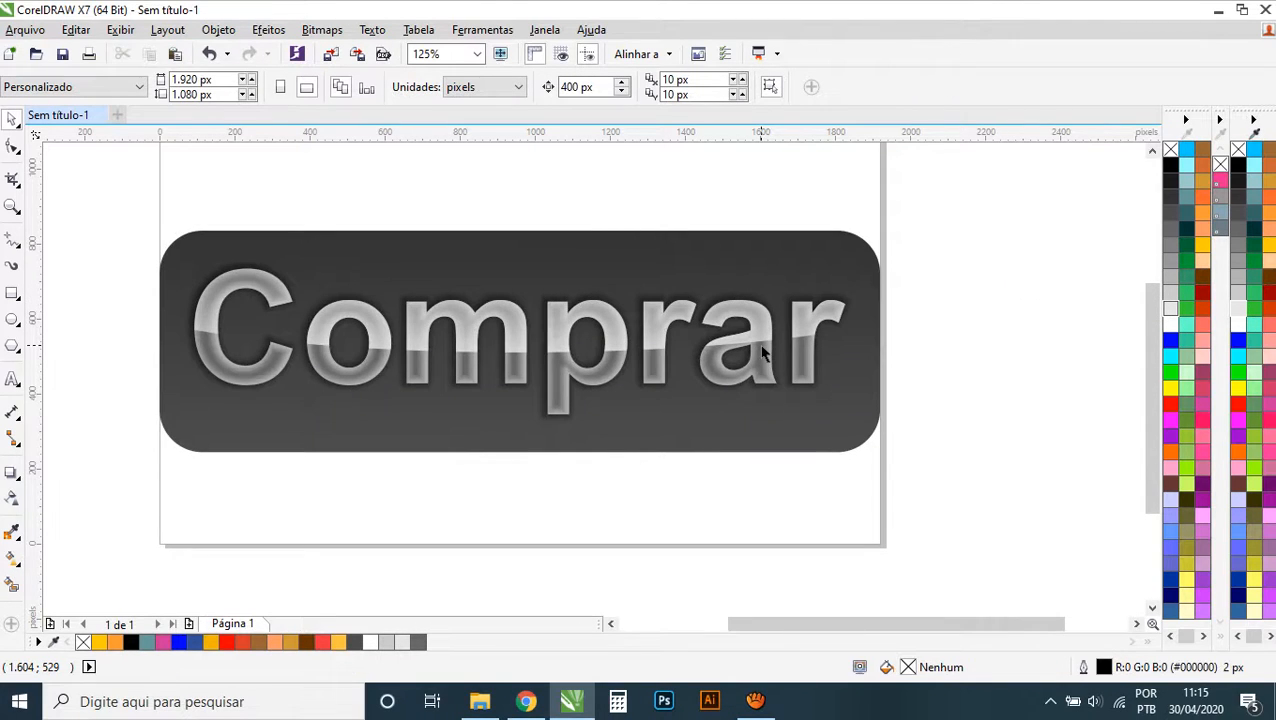
- Open the text's PowerClip contents and mirror the gloss ellipse vertically
scroll(563, 365, "down", 2)
scroll(563, 352, "up", 2)
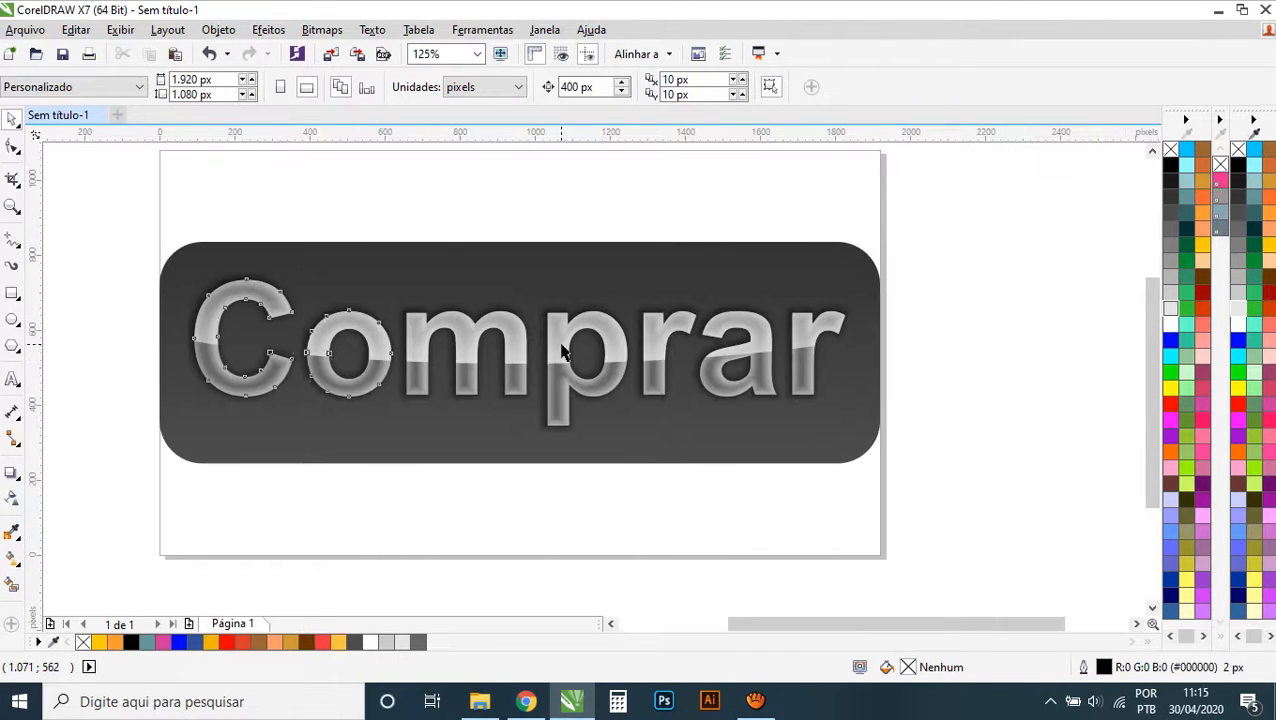
double_click(561, 348)
left_click(556, 337)
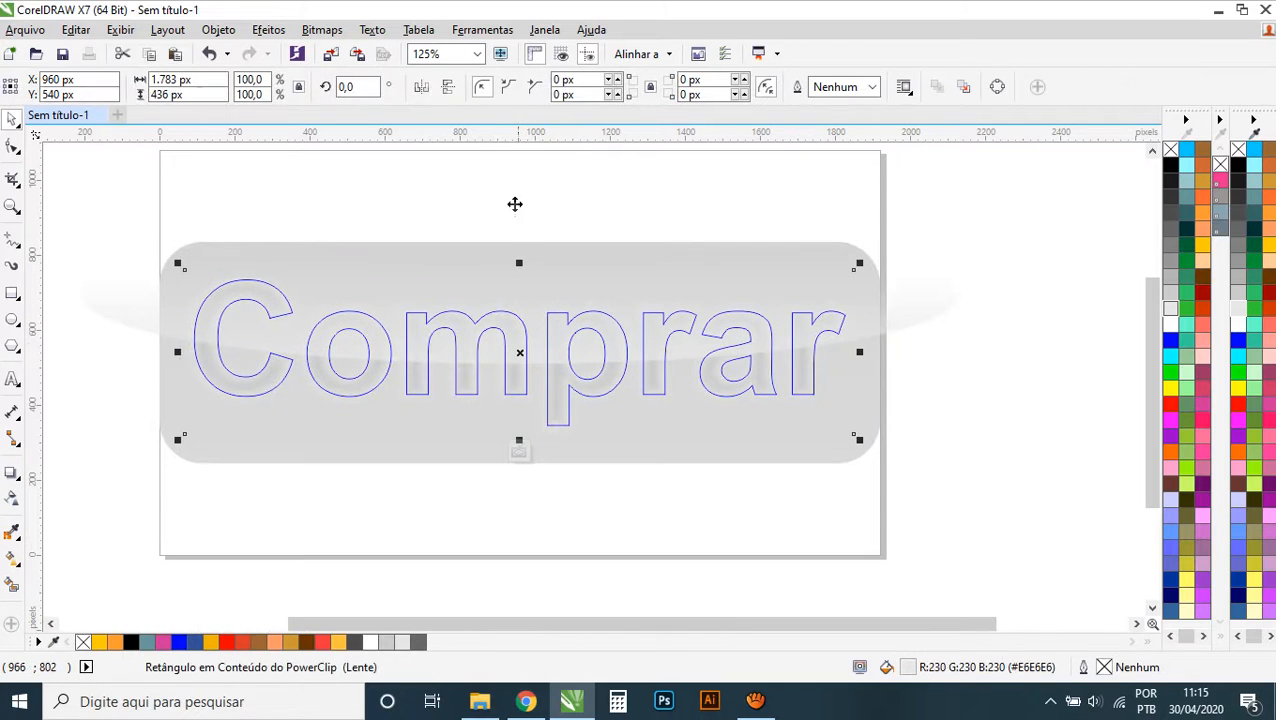
left_click(400, 262)
left_click(448, 87)
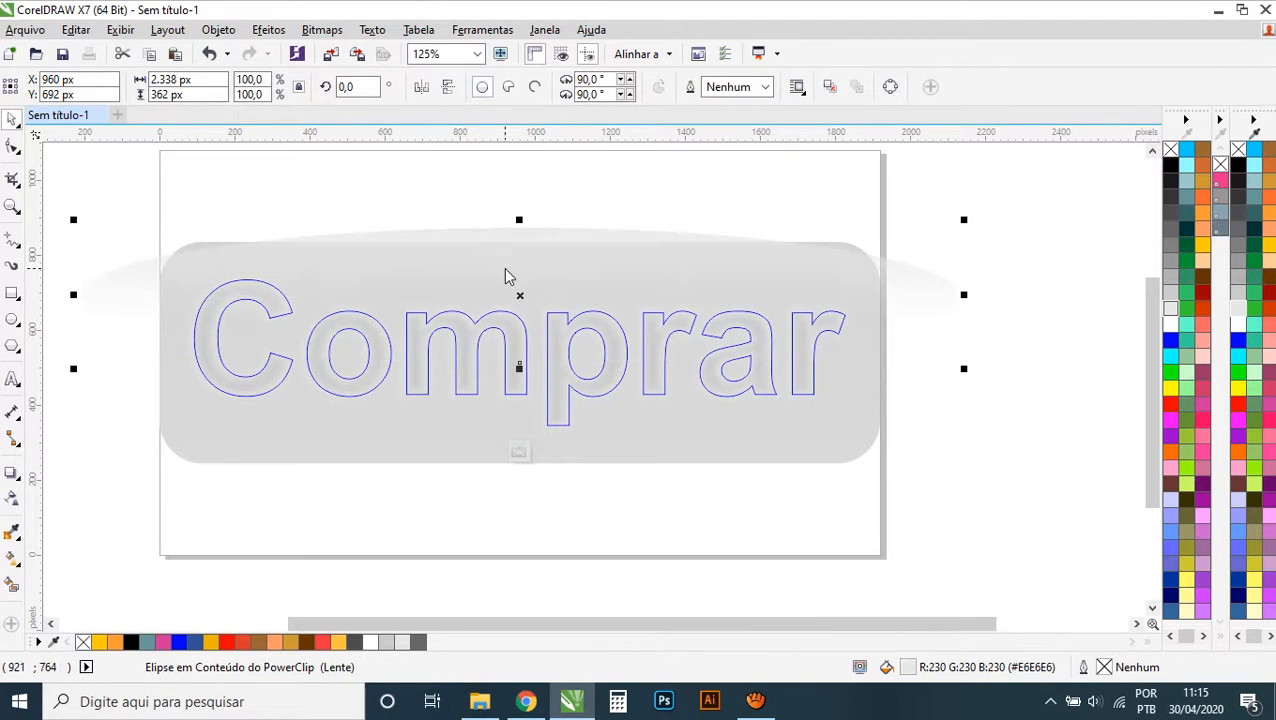
- Reduce the gloss ellipse's height to about 285 px, position it at about Y 428 px and finish editing the PowerClip
left_click_drag(505, 275, 515, 380)
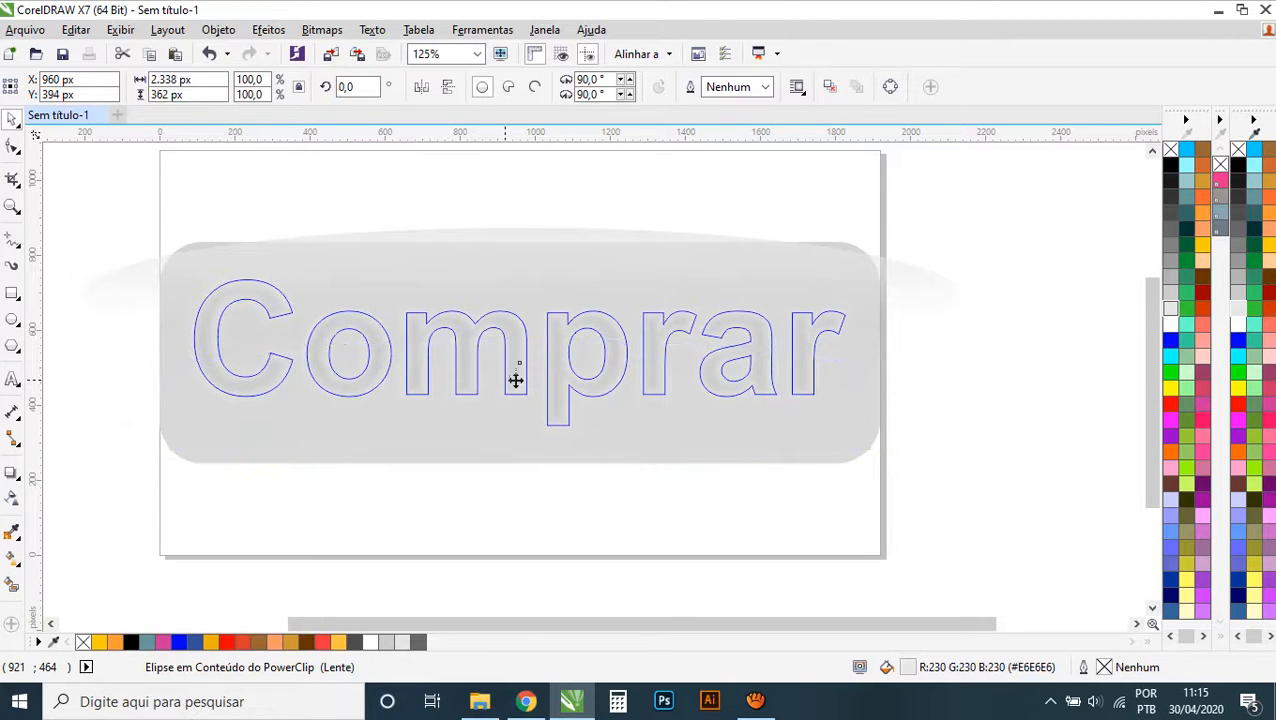
left_click_drag(519, 333, 519, 361)
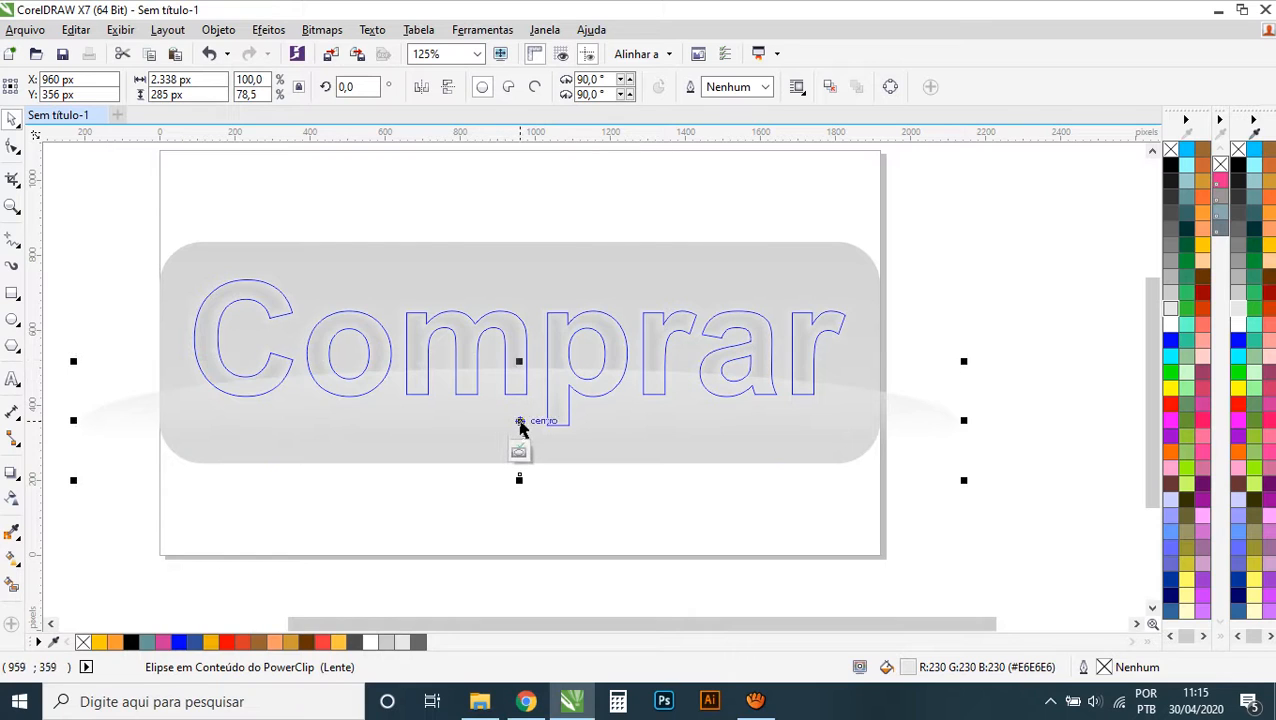
left_click_drag(518, 433, 527, 394)
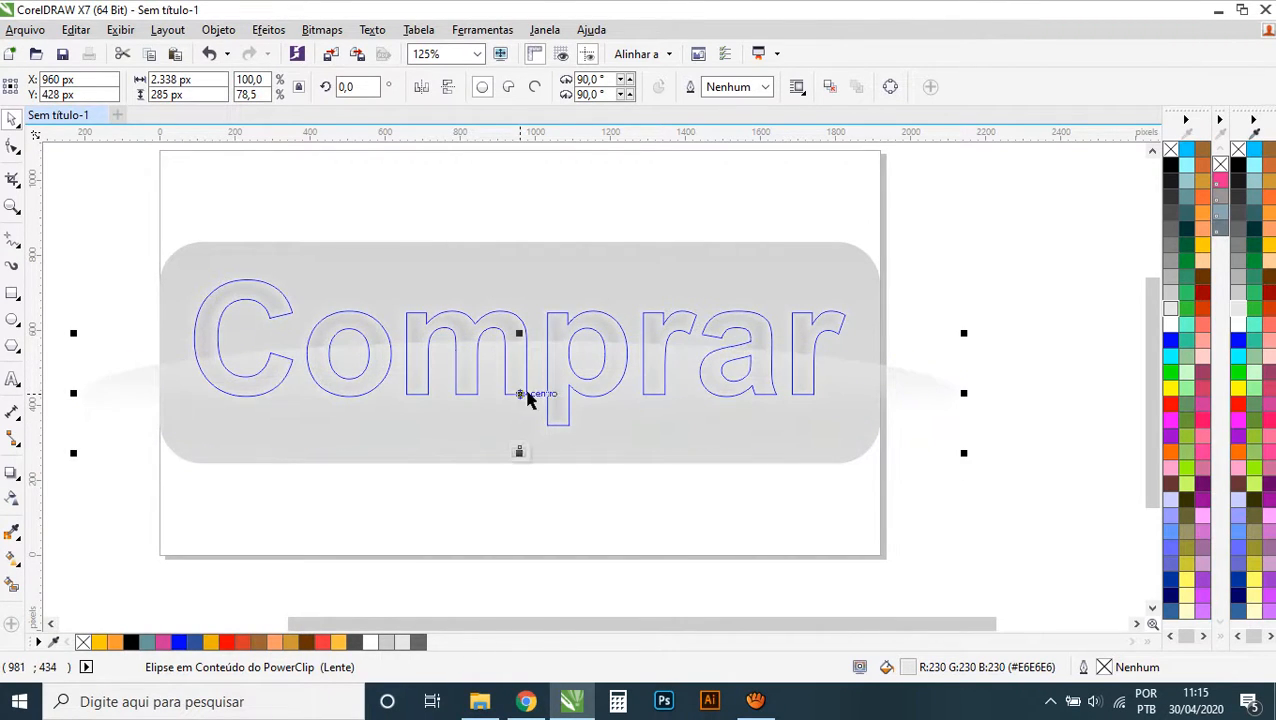
left_click(911, 295, "ctrl")
left_click(906, 344)
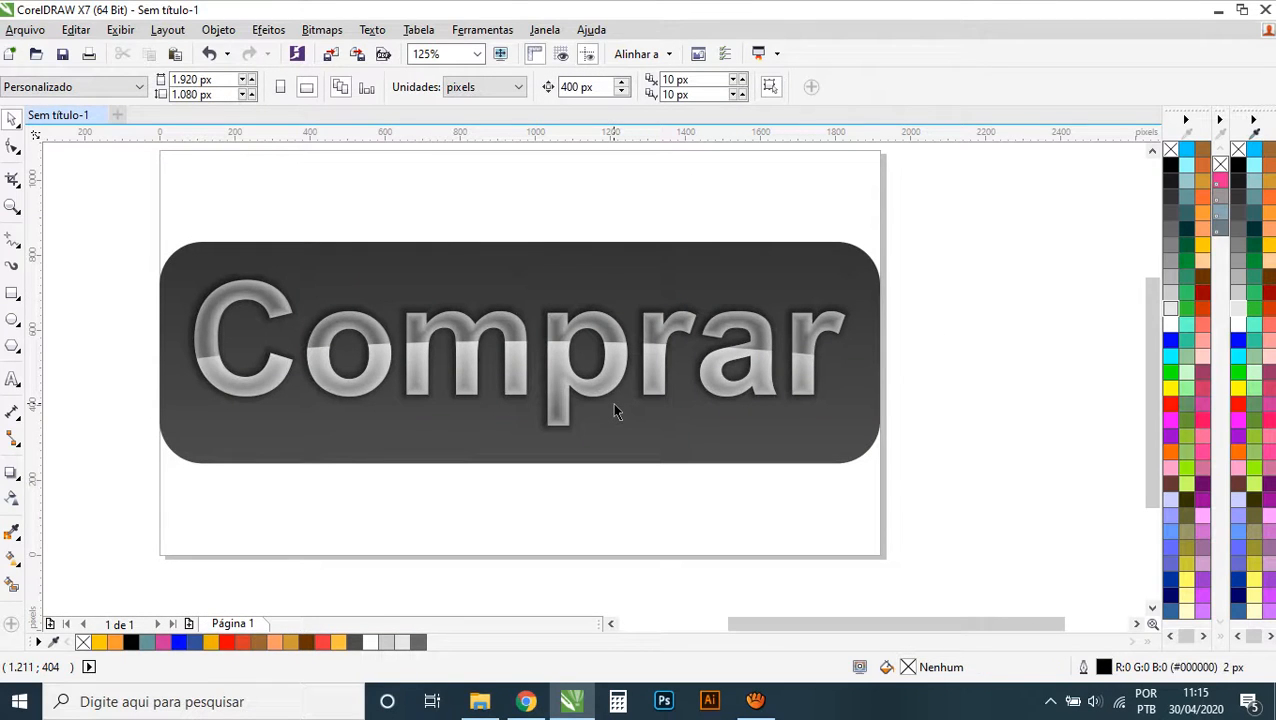
scroll(736, 304, "up", 3)
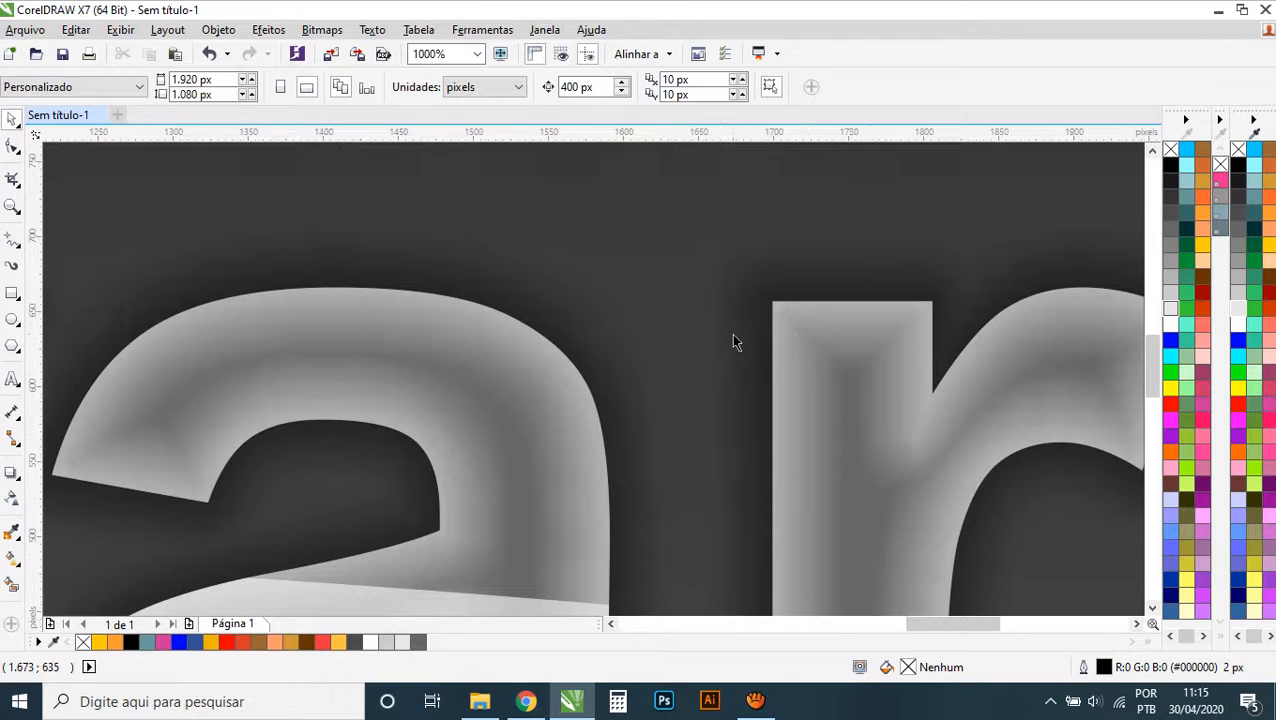
scroll(732, 341, "down", 1)
scroll(731, 333, "down", 3)
scroll(498, 356, "up", 2)
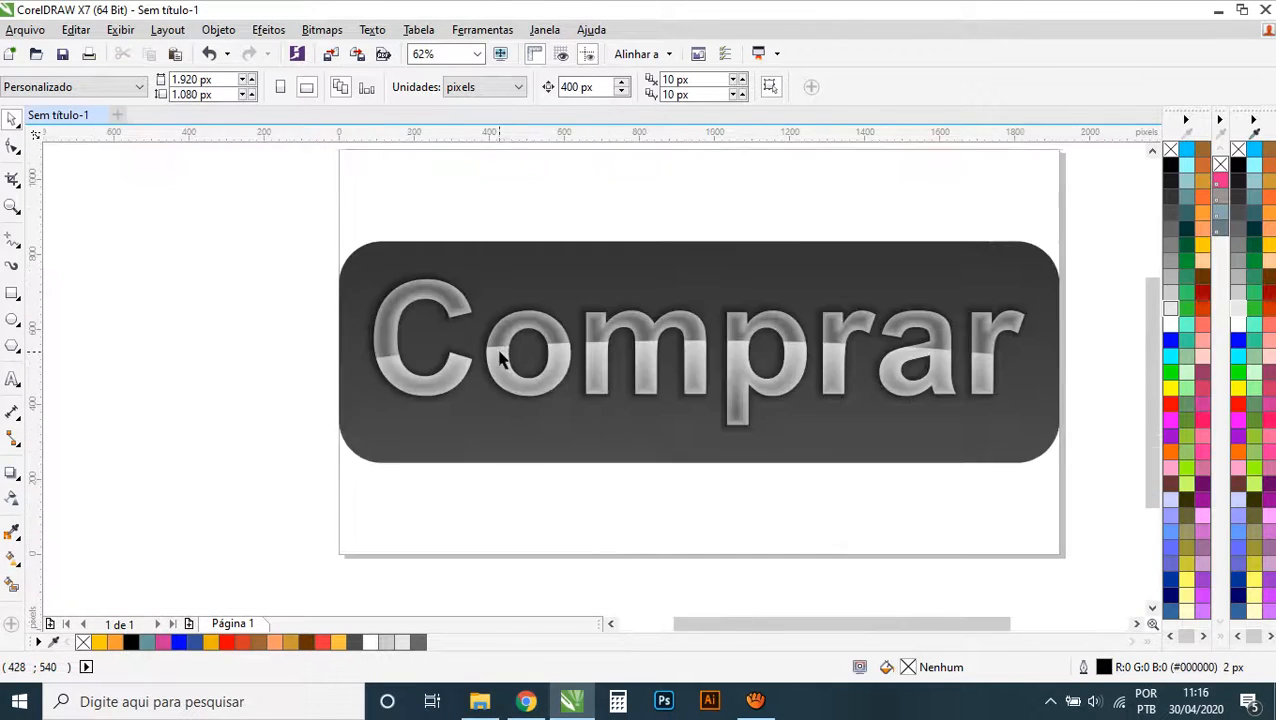
scroll(420, 350, "down", 3)
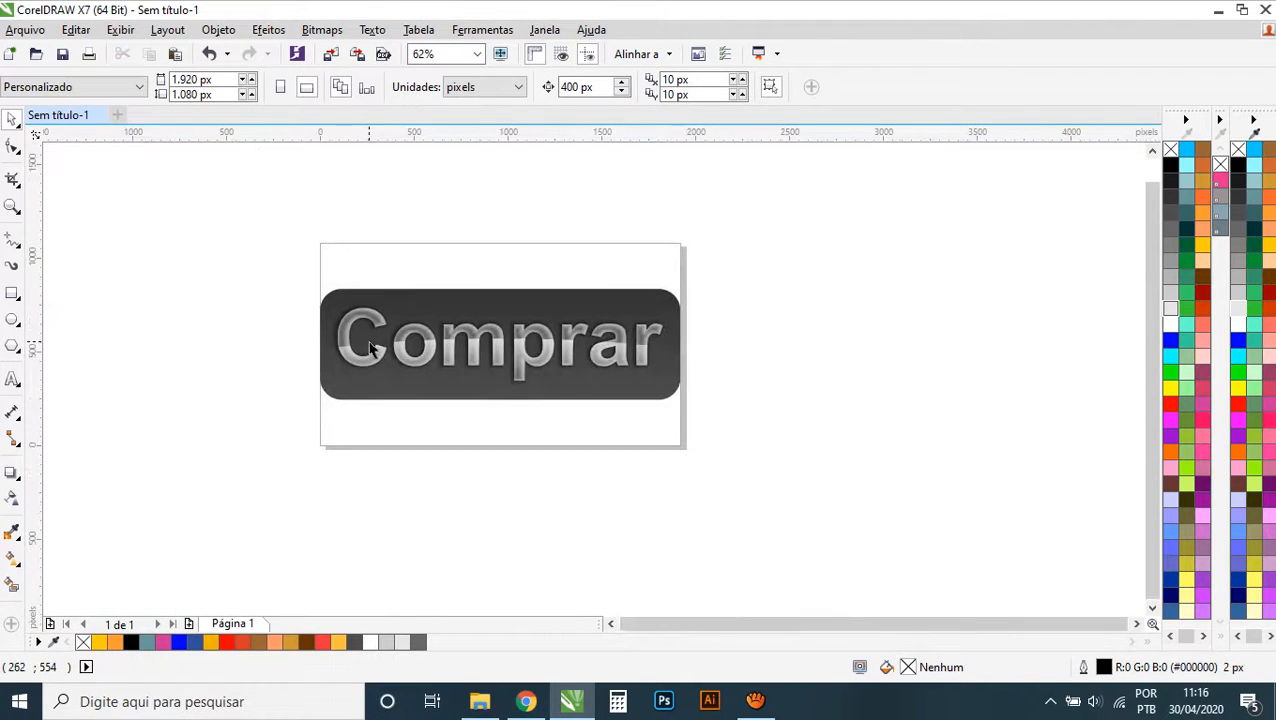
- Open the "Comprar" text's PowerClip contents for editing
scroll(375, 330, "up", 2)
scroll(376, 330, "up", 1)
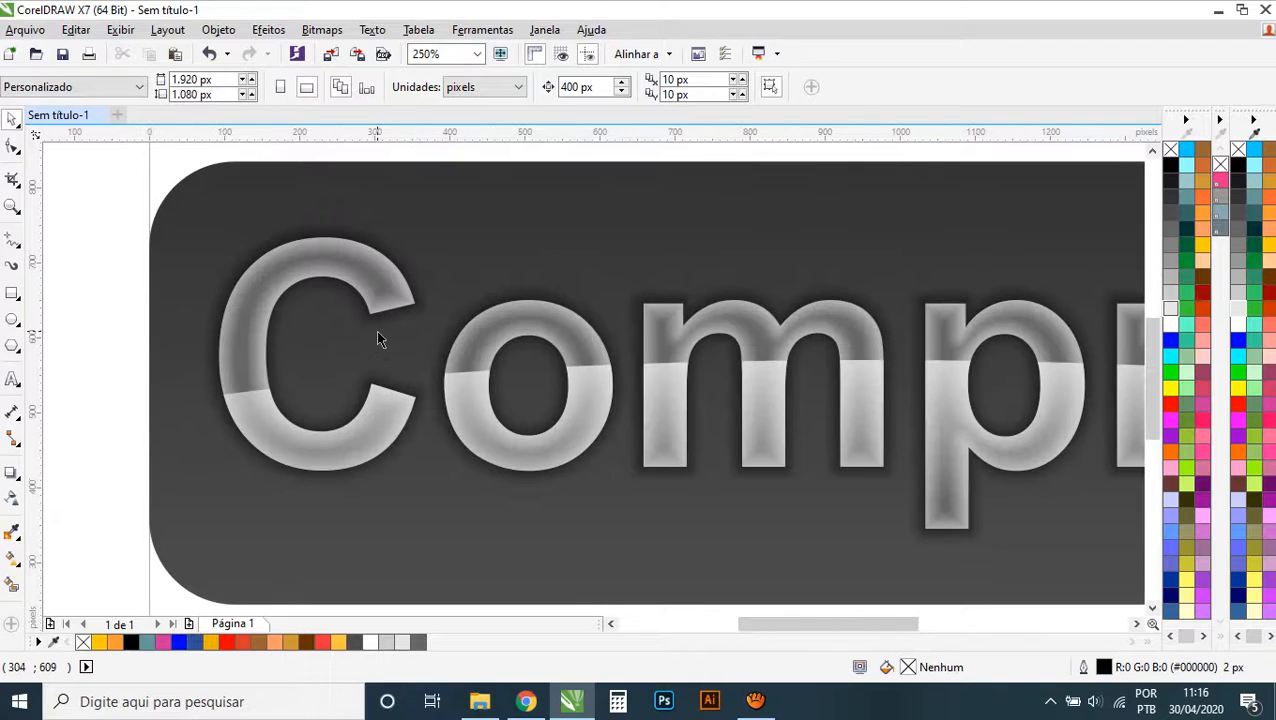
scroll(376, 330, "down", 1)
scroll(376, 335, "down", 1)
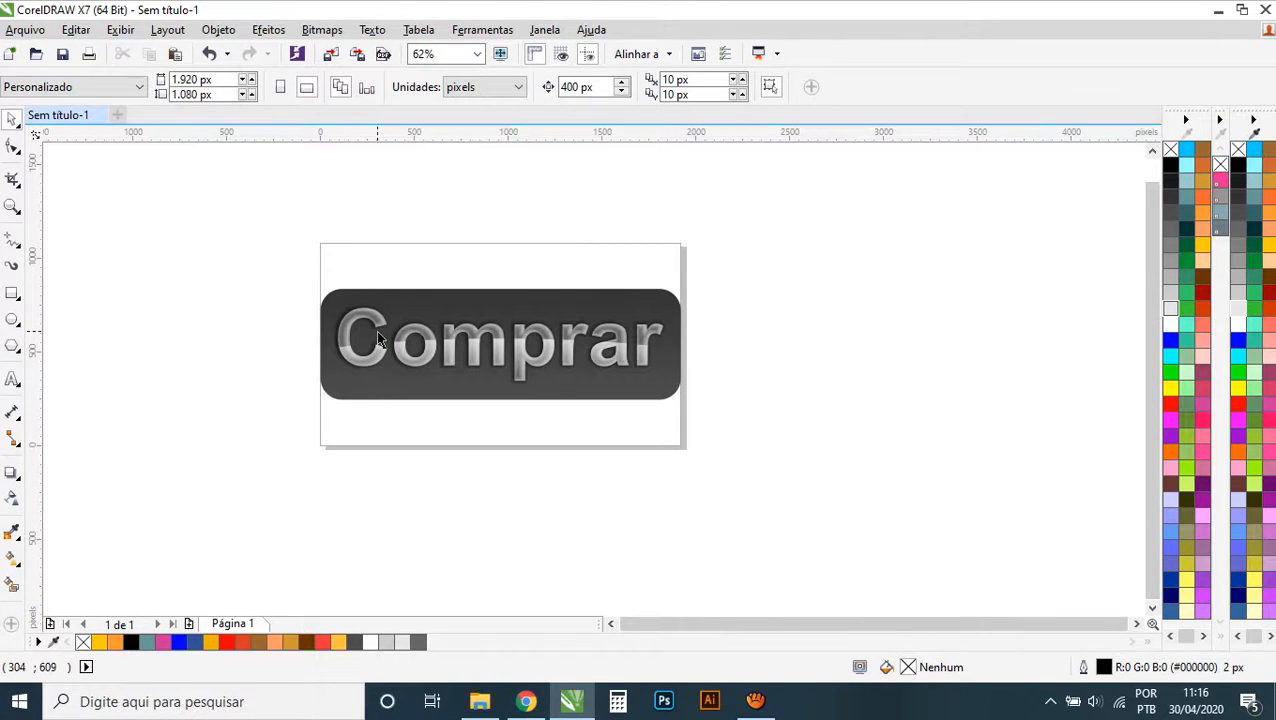
scroll(377, 335, "up", 1)
left_click(383, 374)
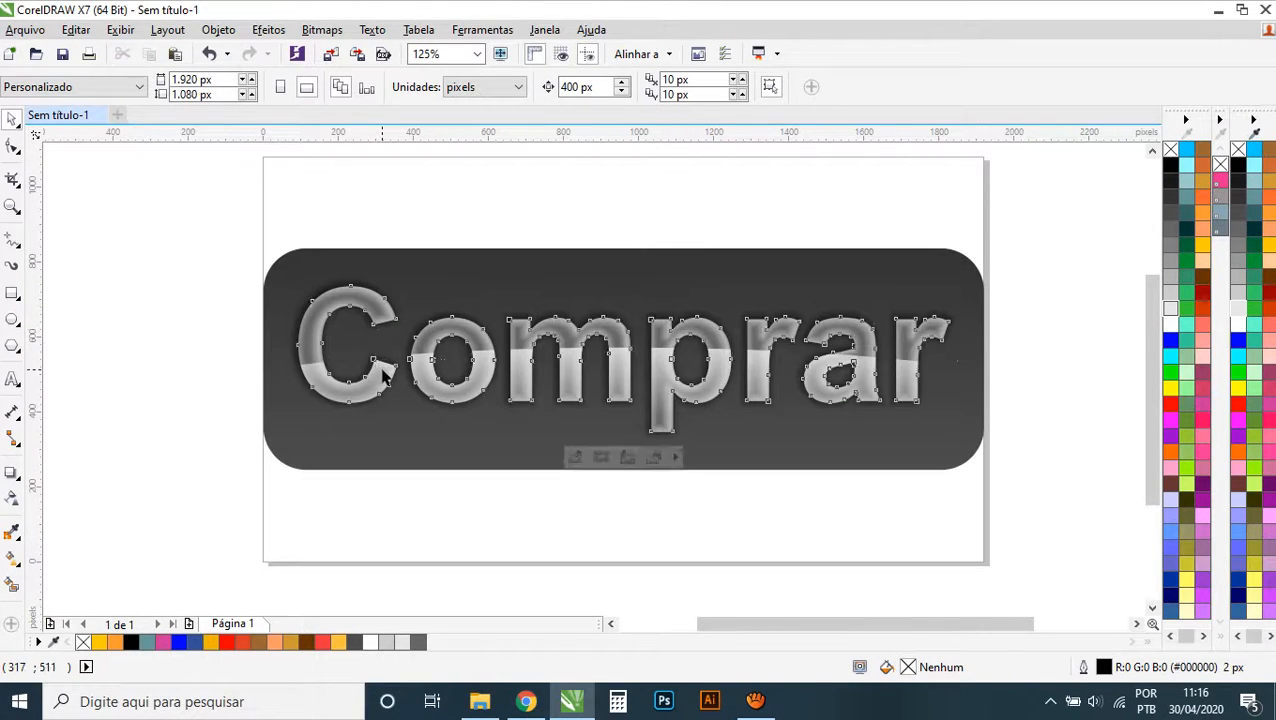
double_click(382, 370)
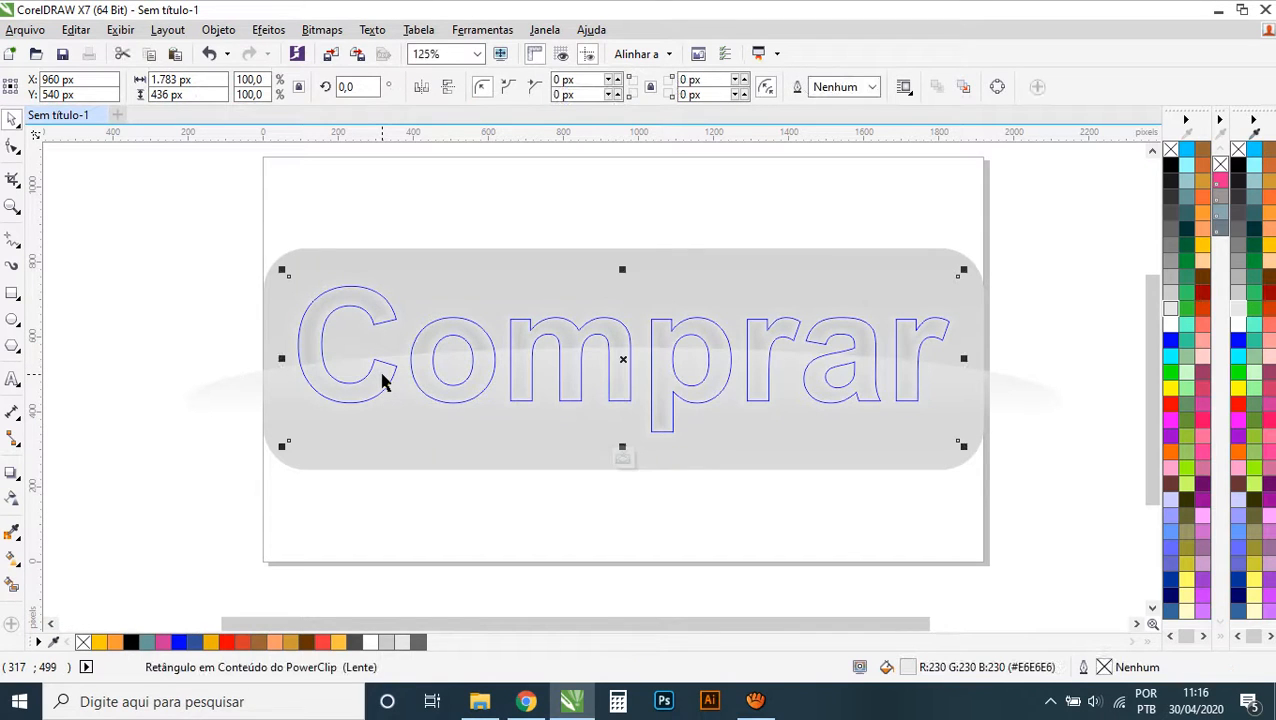
scroll(382, 374, "down", 1)
- Try moving the inner shadow down to about Y 144 px, finish editing the PowerClip, and undo the move
left_click(436, 413)
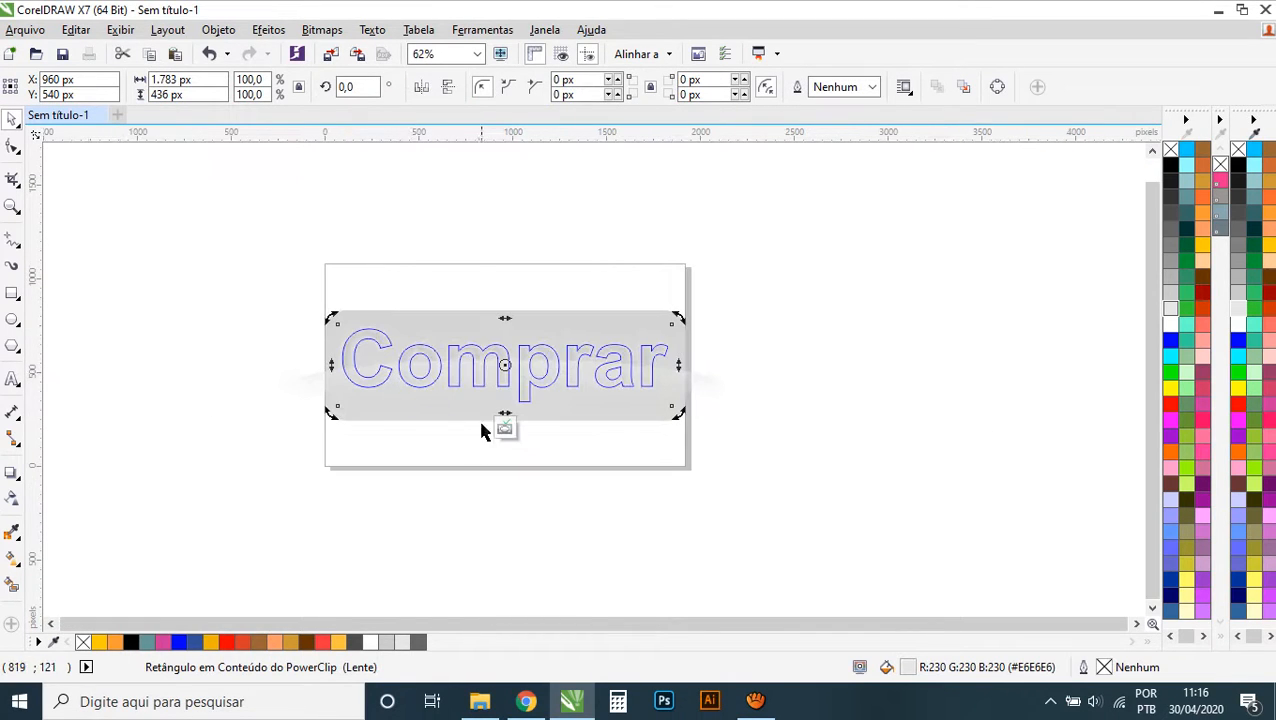
left_click(478, 417)
left_click_drag(470, 410, 459, 483)
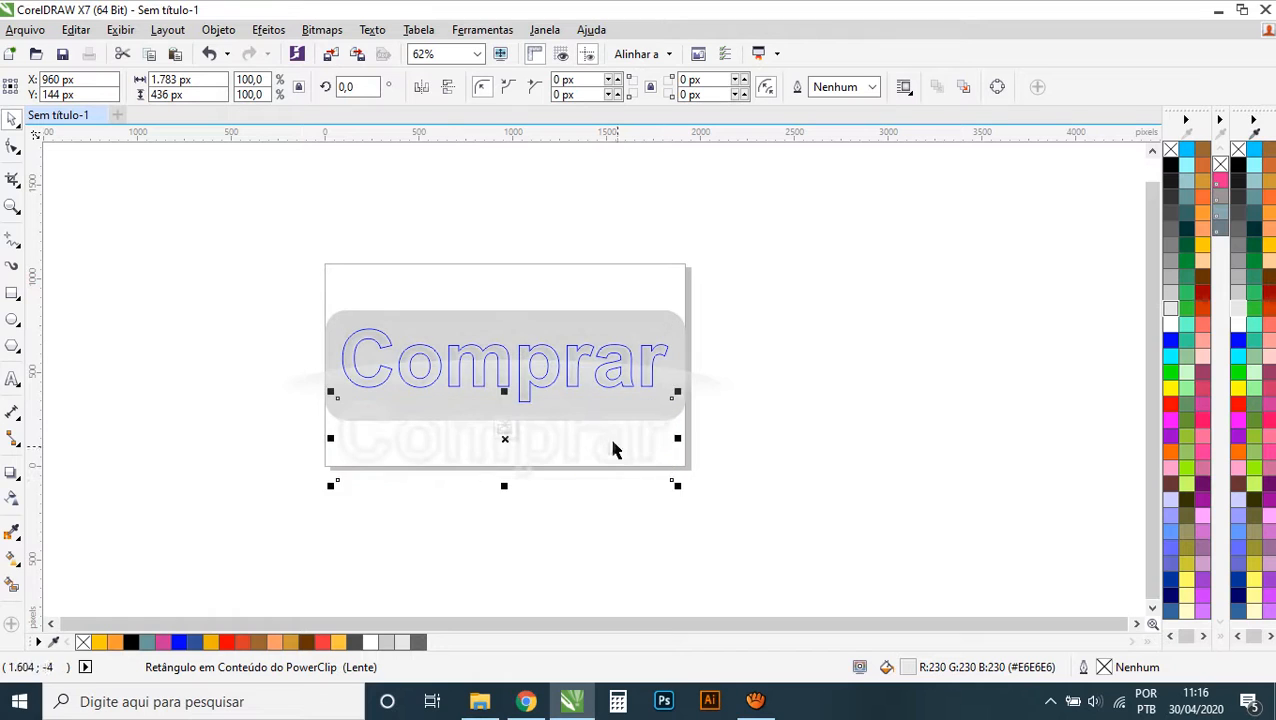
left_click(752, 384, "ctrl")
scroll(524, 390, "up", 1)
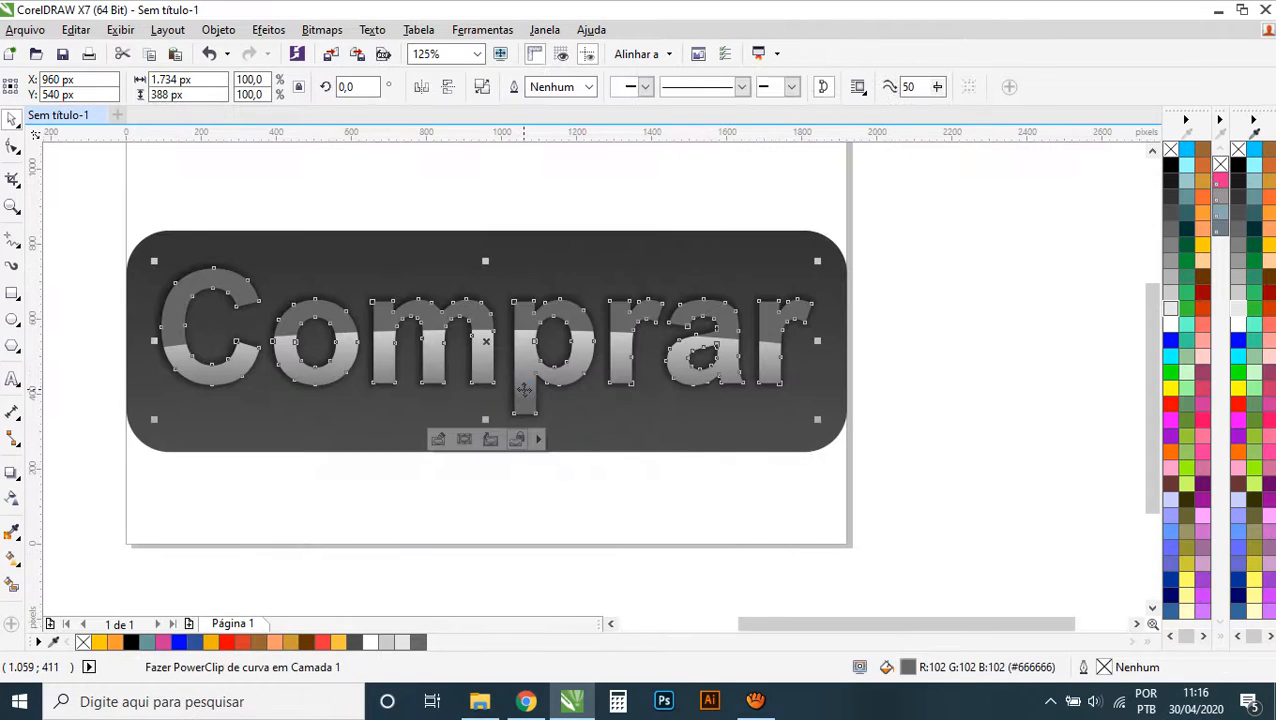
key("ctrl+z")
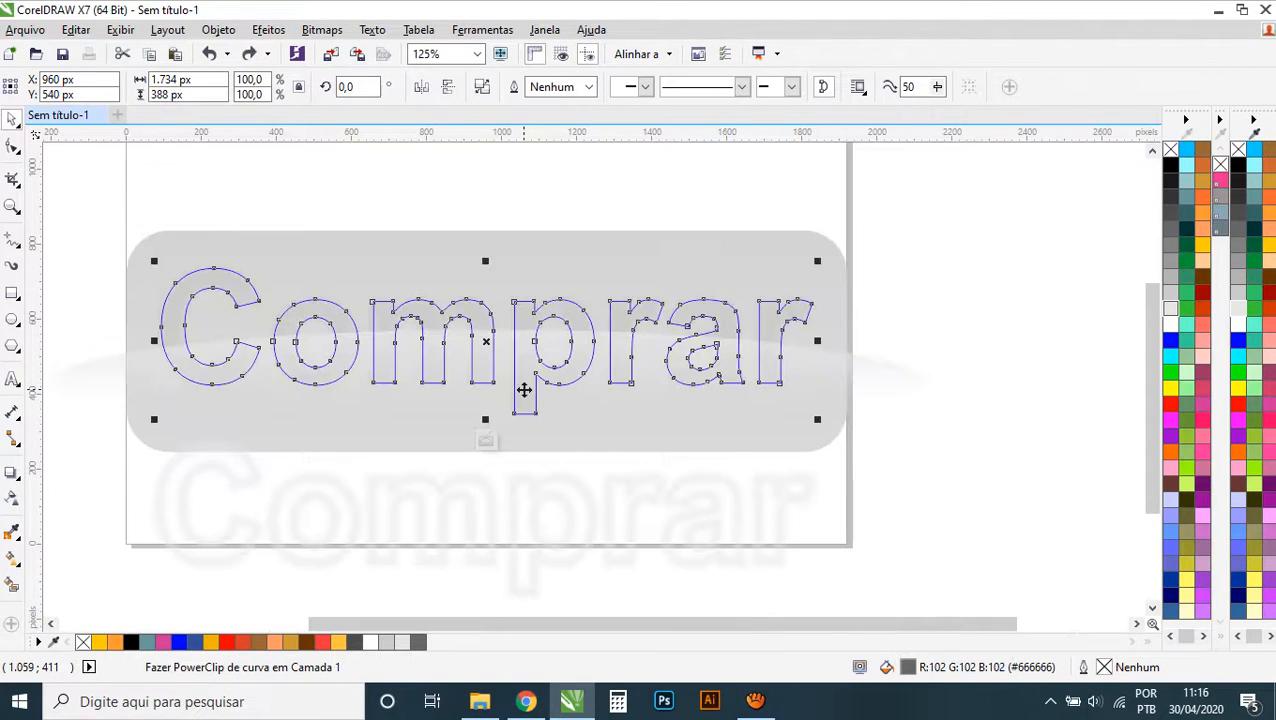
key("ctrl+z")
- Move the gloss ellipse down within the PowerClip contents so it lies entirely below the text
left_click(655, 424)
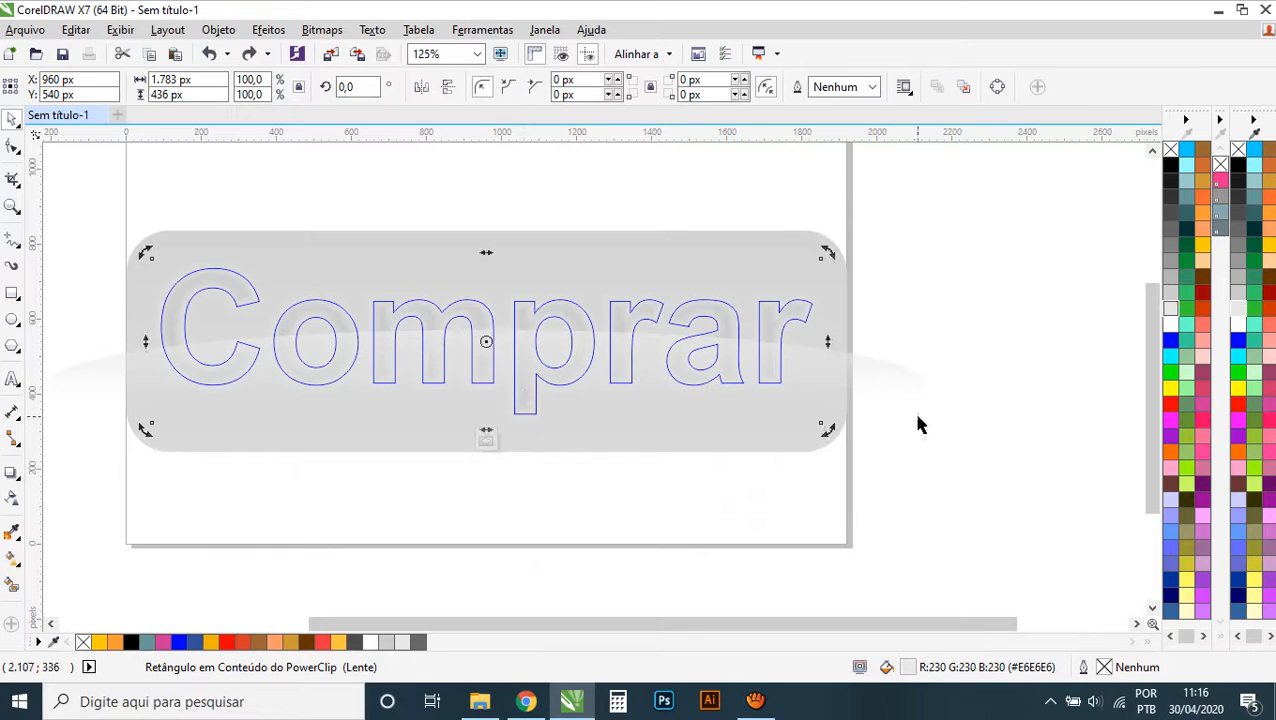
left_click(915, 420)
scroll(865, 450, "down", 1)
left_click(837, 419)
left_click_drag(842, 412, 836, 474)
left_click(897, 424)
scroll(720, 416, "up", 5)
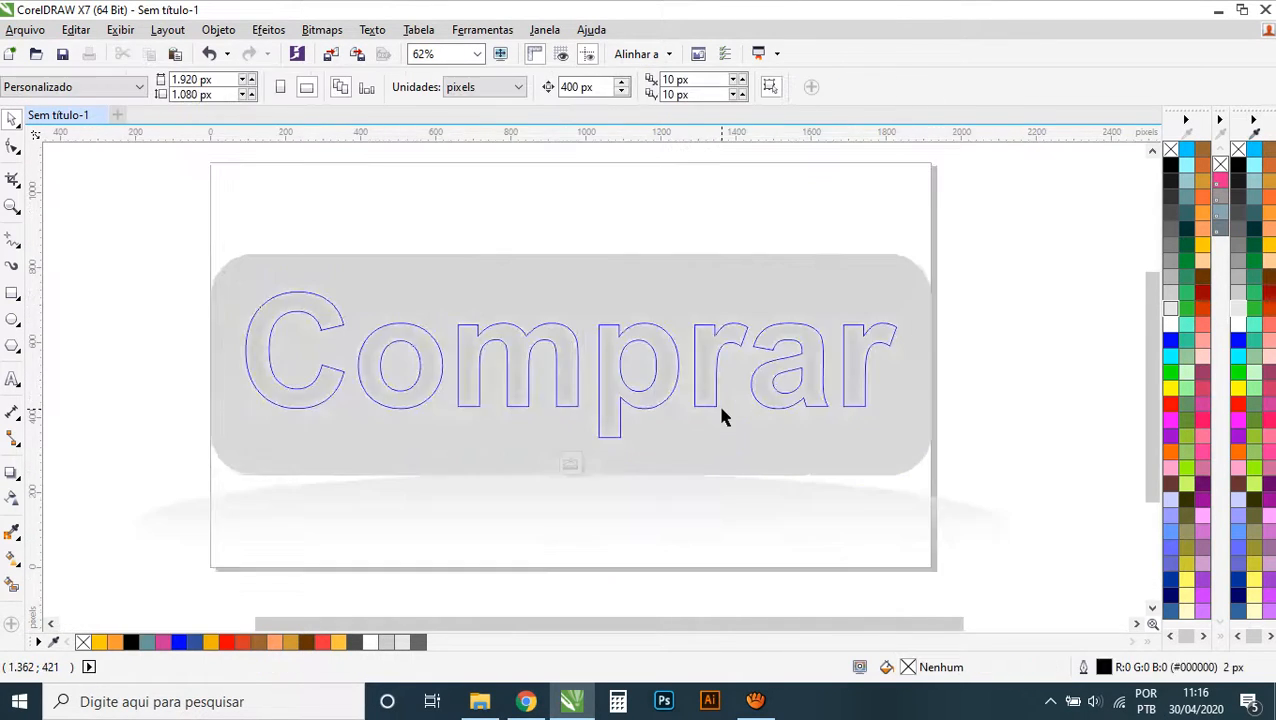
- Recolor the inner shadow to Deep Yellow #FFCC00, finish editing the PowerClip and fill the "Comprar" text with yellow #FFFF00
left_click(723, 285)
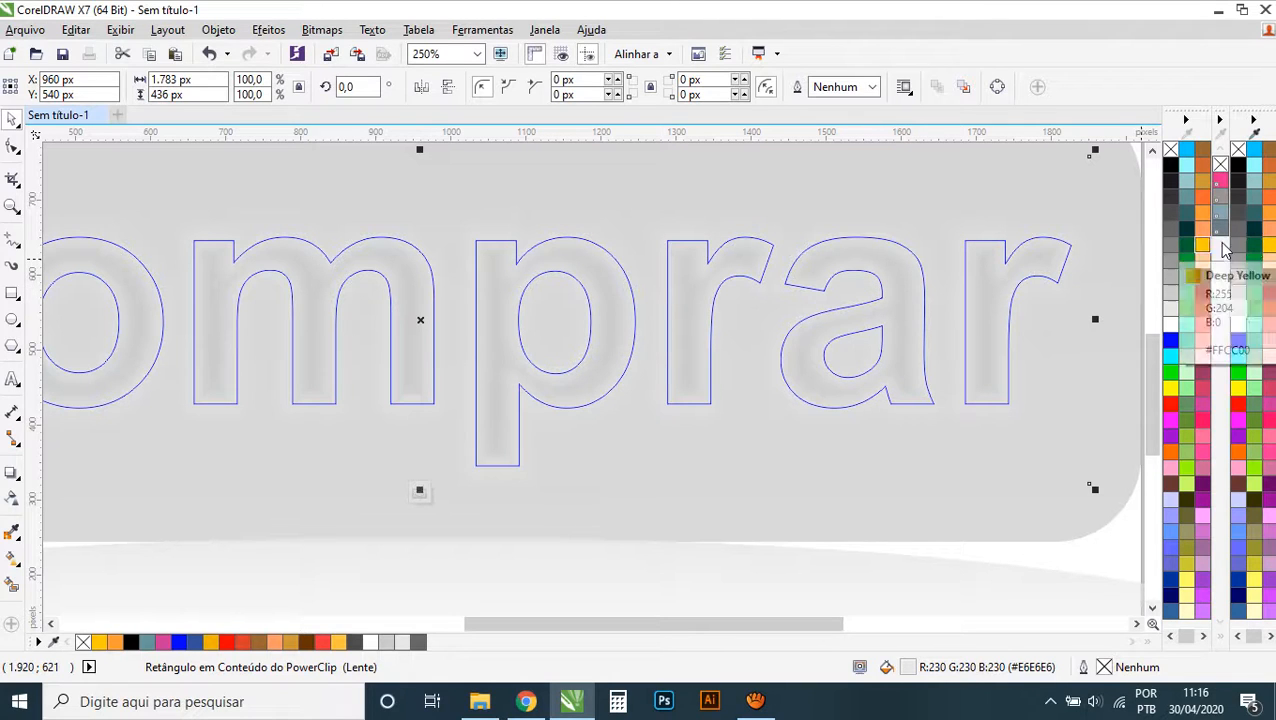
left_click(1269, 247)
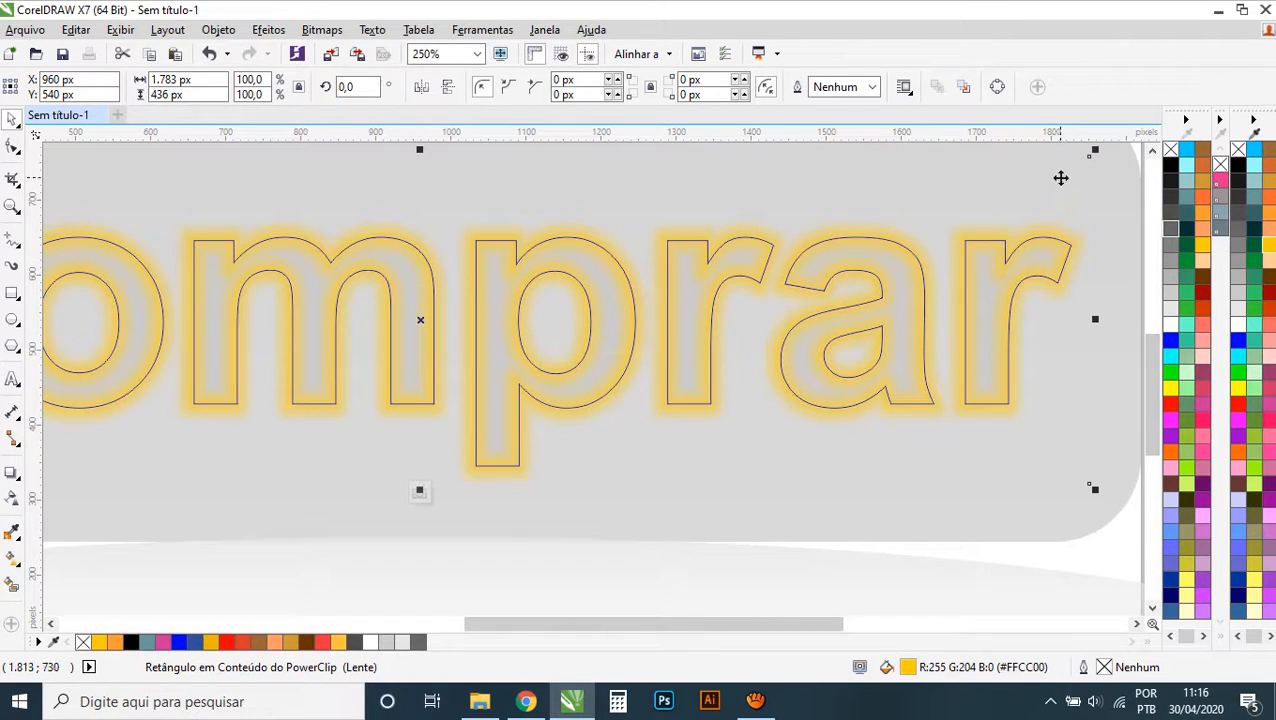
left_click(1021, 555, "ctrl")
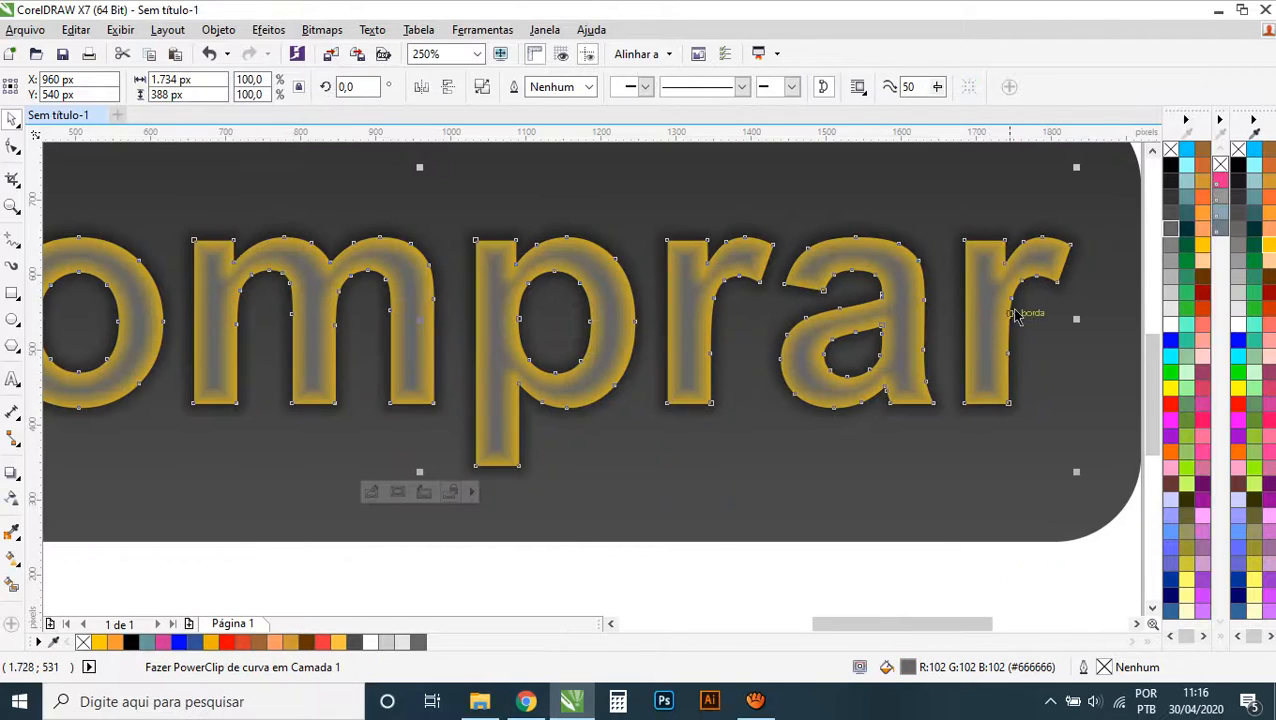
left_click(1239, 391)
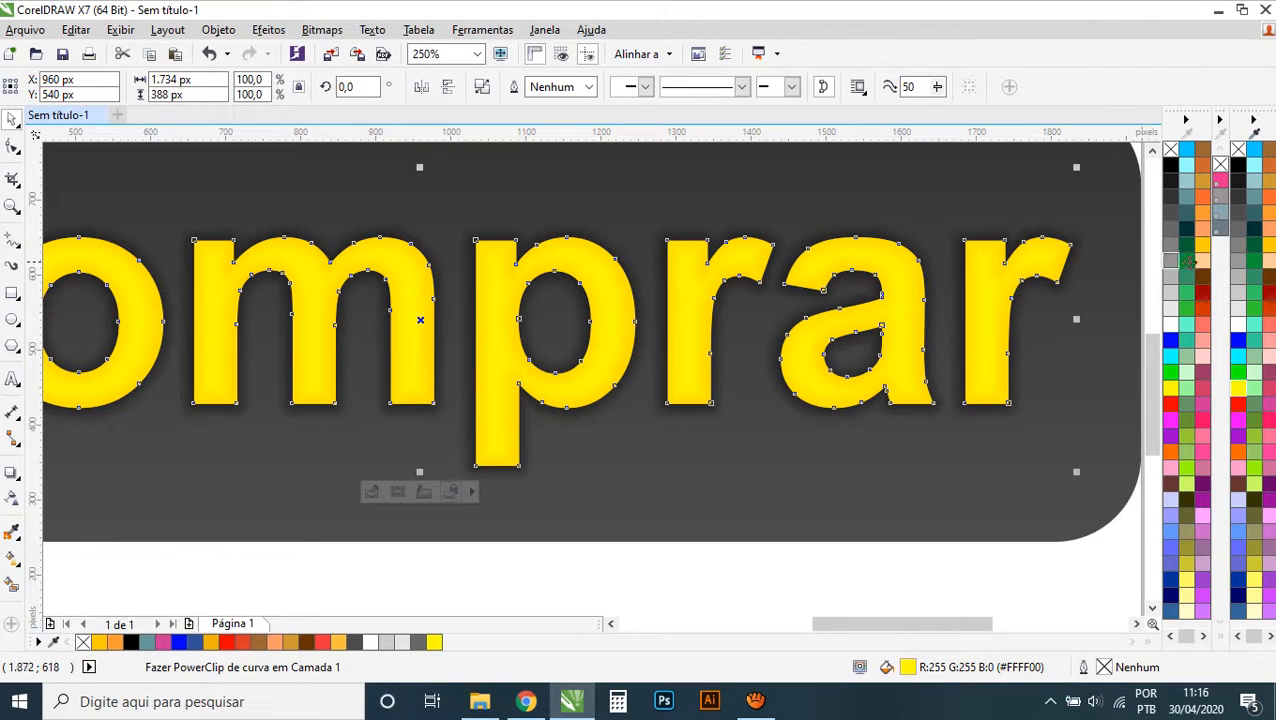
- Try filling the "Comprar" text with gold #CC9933 and undo that fill
left_click(1270, 200)
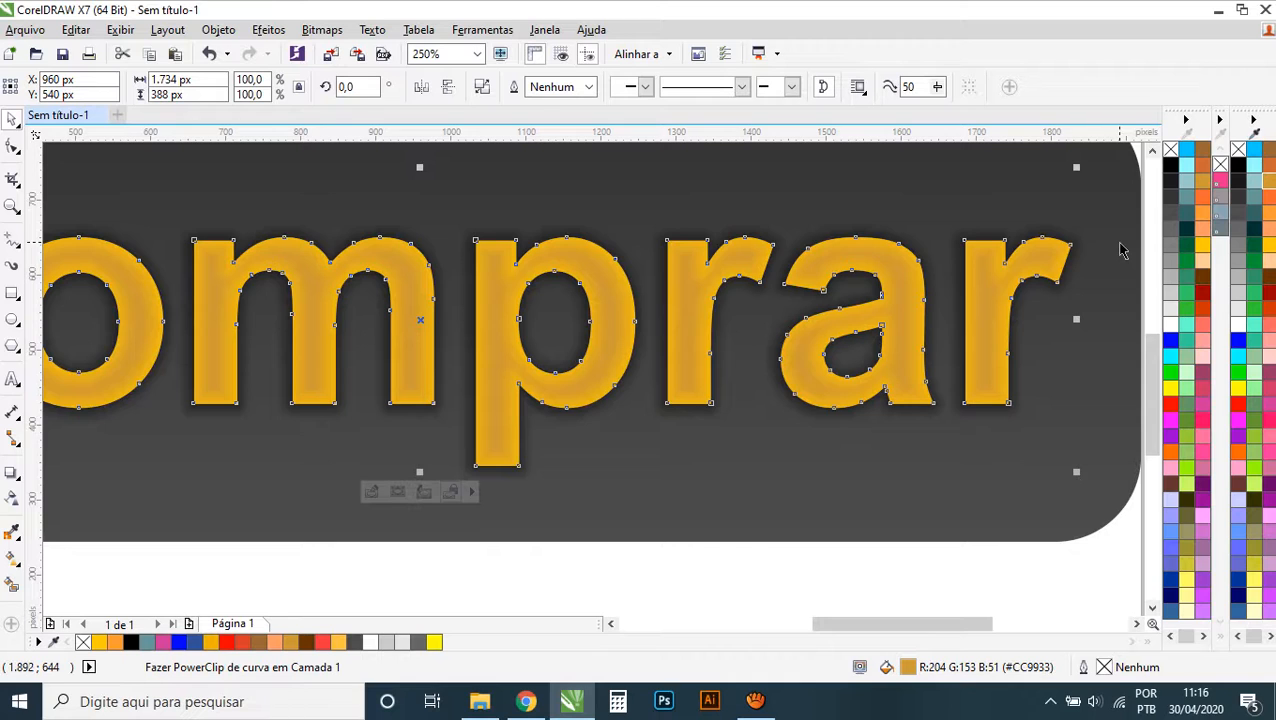
key("ctrl+z")
- Reopen the text's PowerClip contents, recolor the inner shadow to golden brown and finish editing
double_click(1022, 265)
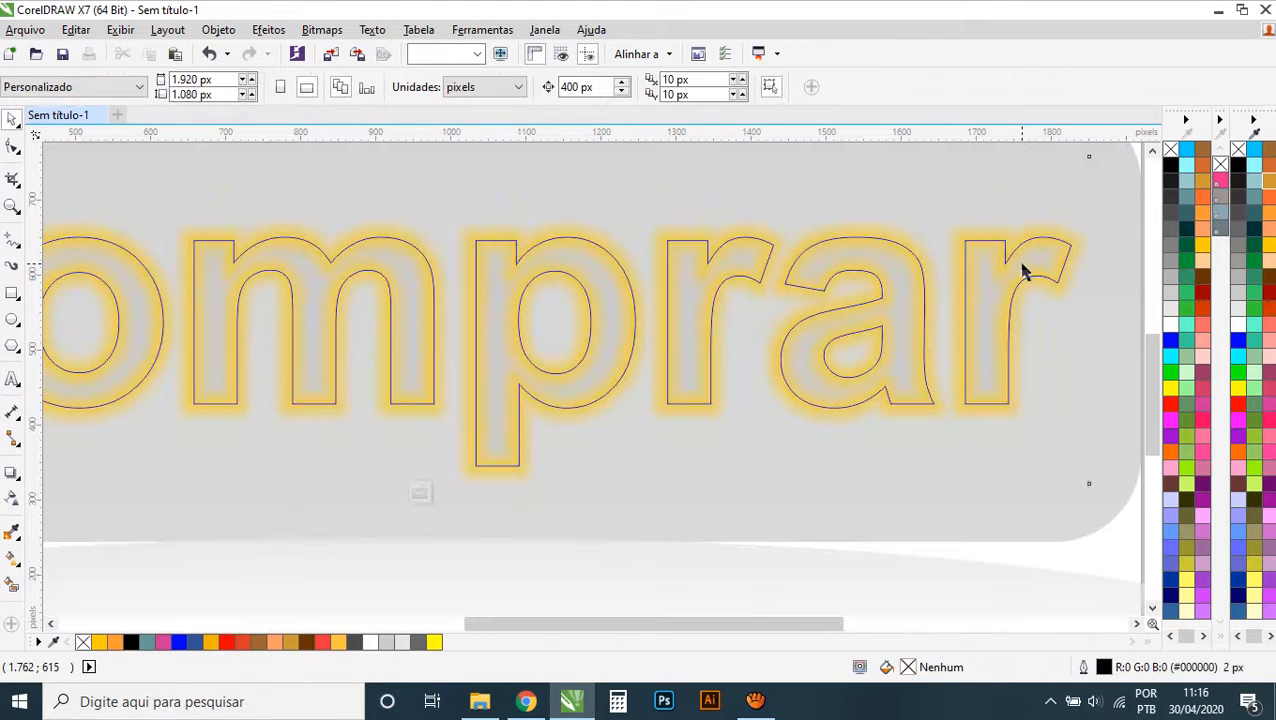
left_click(1269, 192)
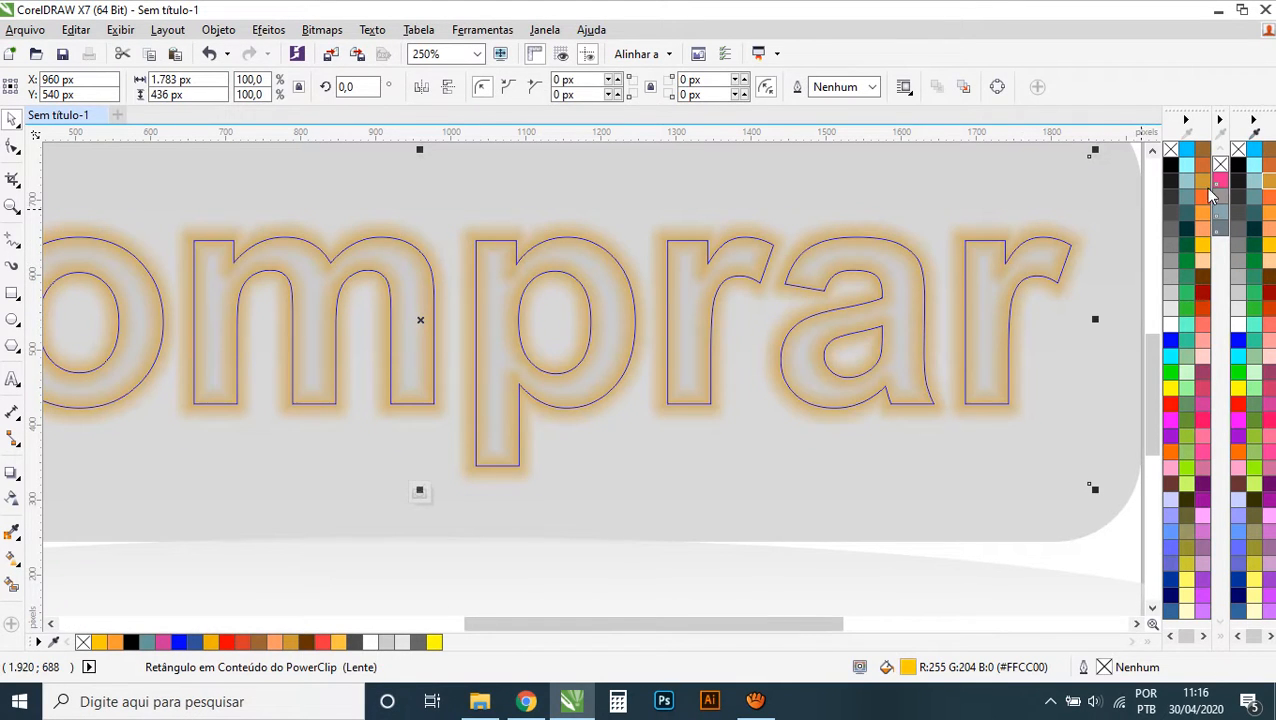
left_click(1070, 202, "ctrl")
left_click(1099, 364, "ctrl")
scroll(879, 391, "down", 1)
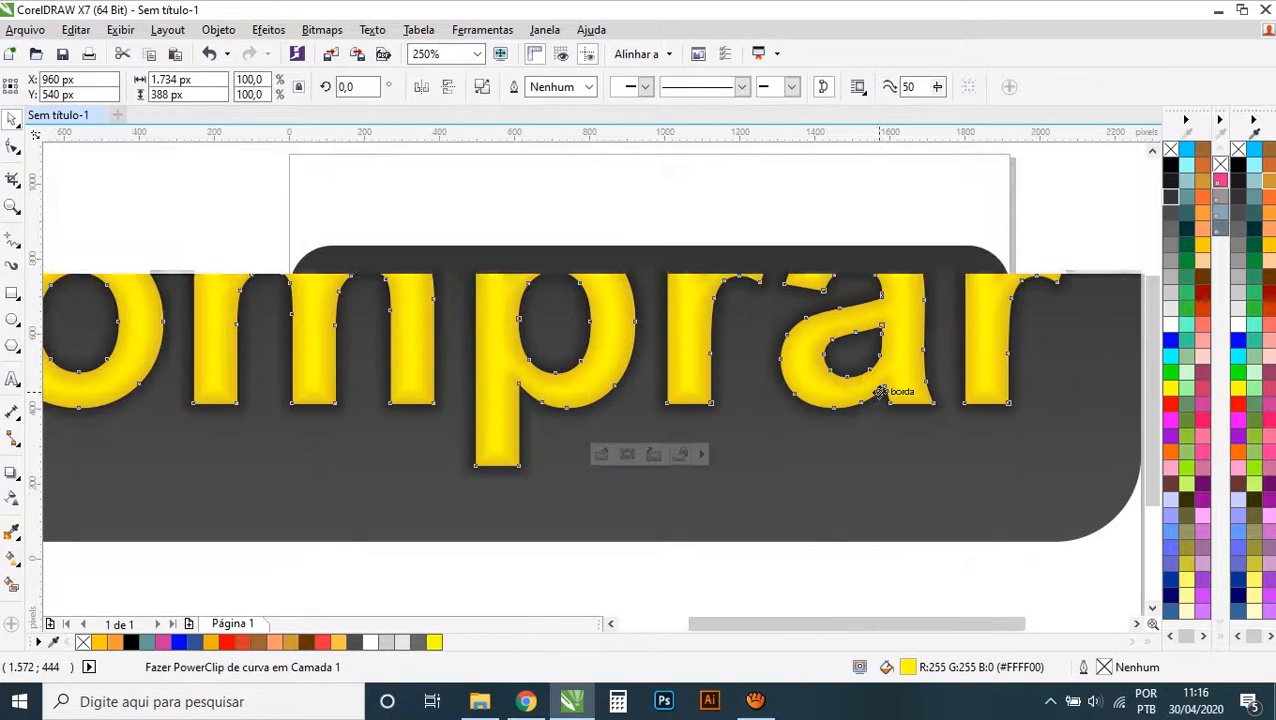
- Examine the yellow text's inner and outer shadows and the button's dark gradient up close and at full view
left_click(1061, 414)
left_click(934, 419)
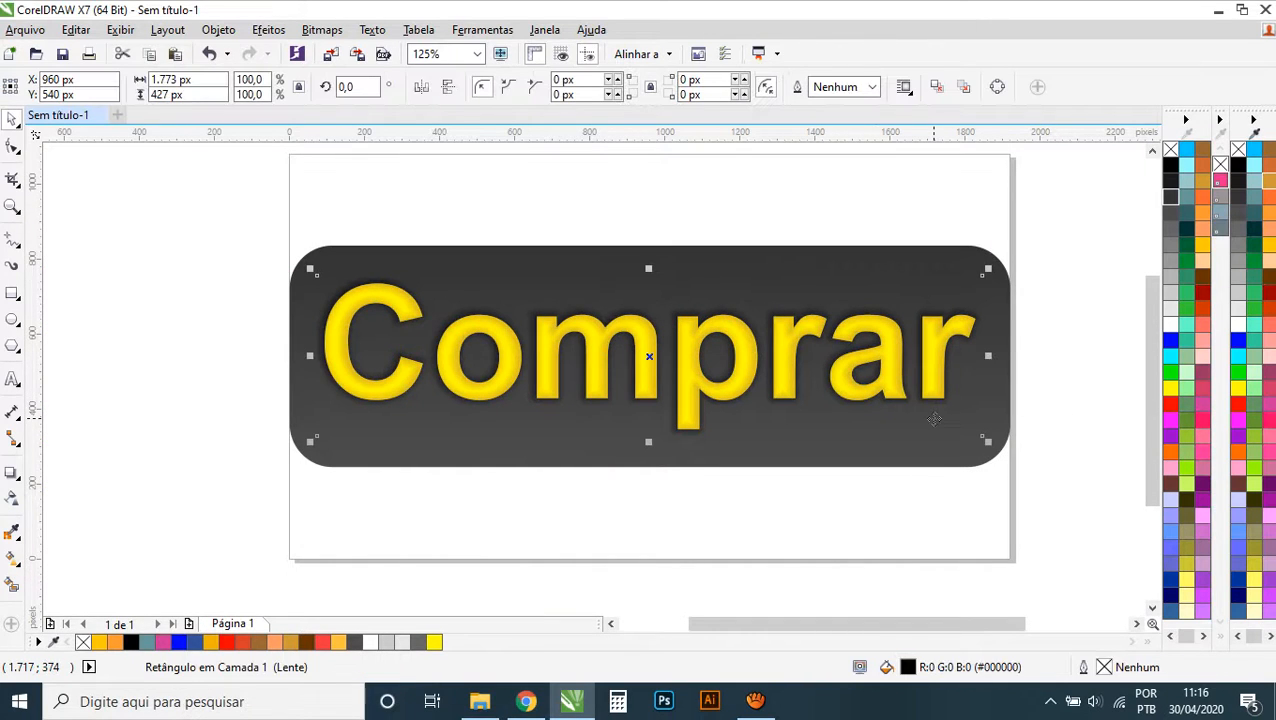
left_click(955, 462)
scroll(1000, 410, "down", 1)
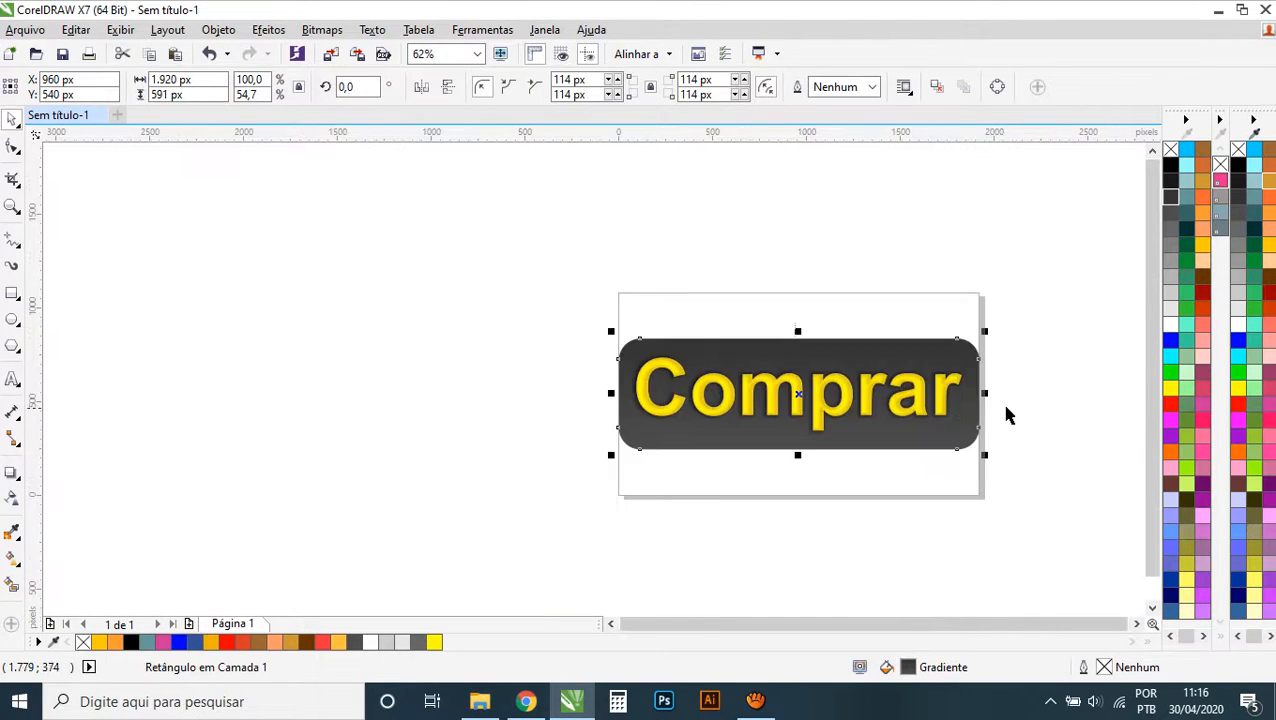
scroll(1005, 416, "up", 1)
scroll(590, 357, "down", 2)
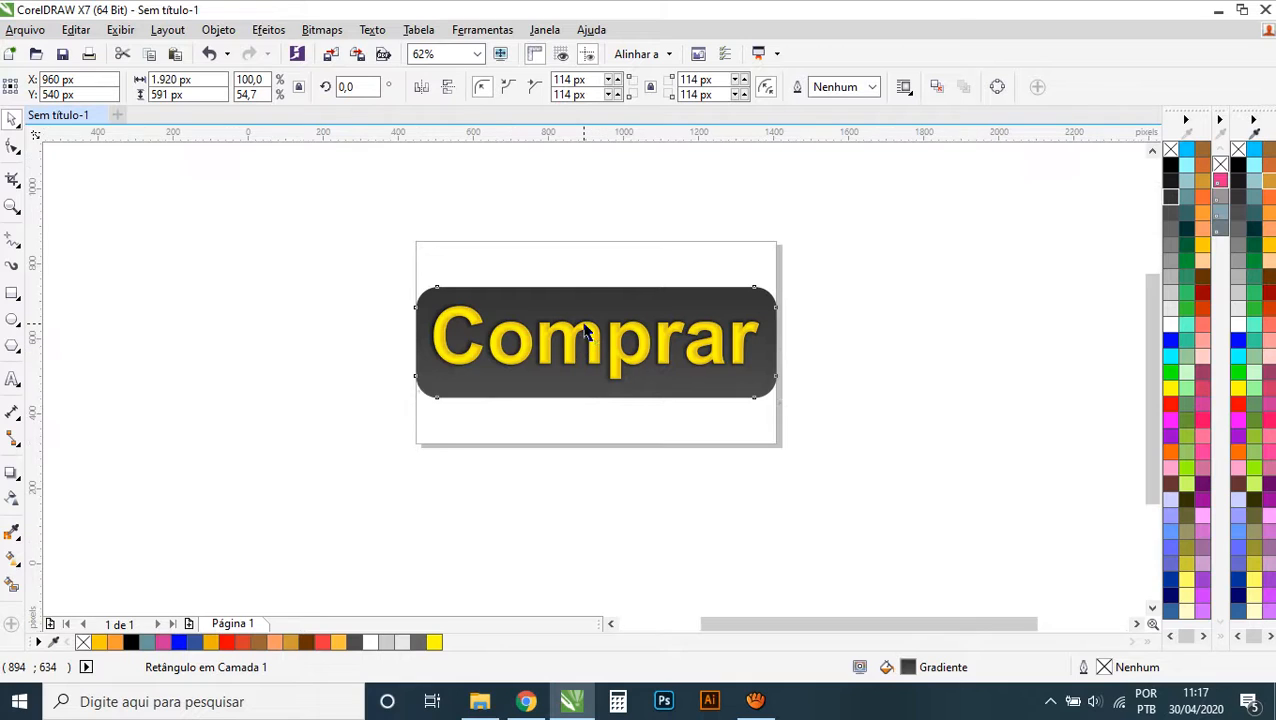
scroll(588, 340, "up", 2)
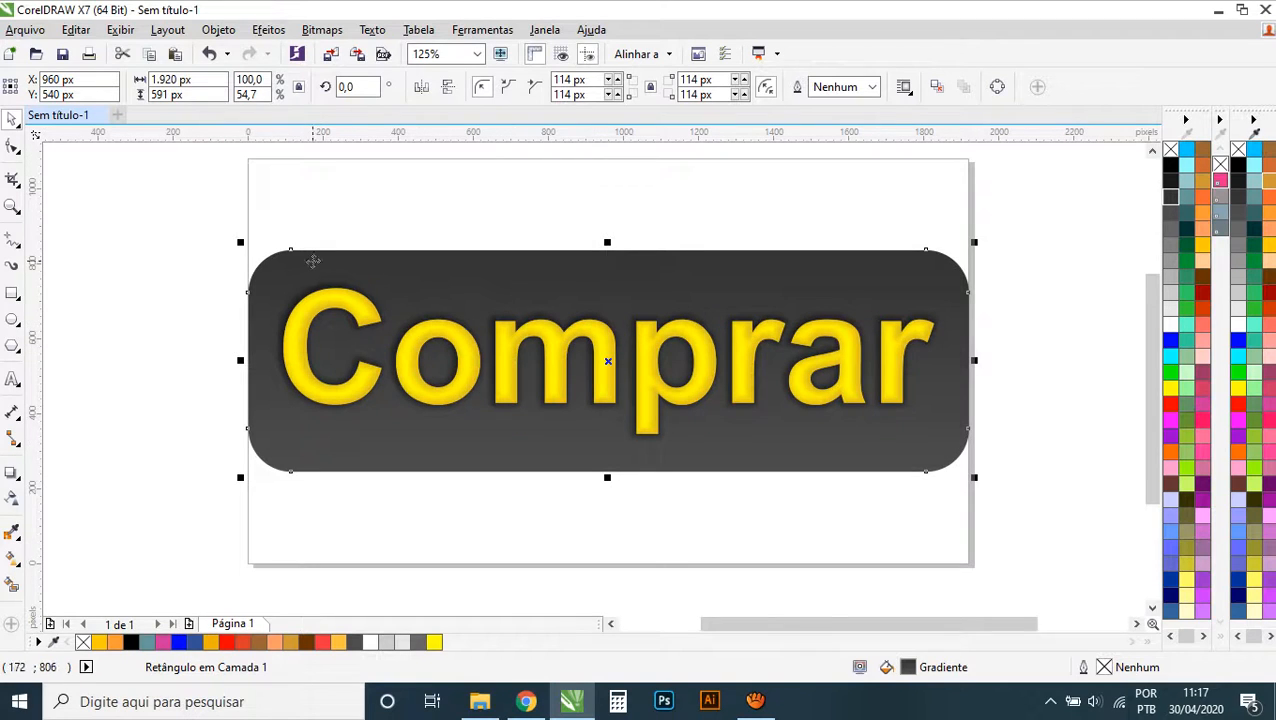
scroll(424, 288, "down", 2)
scroll(452, 290, "up", 2)
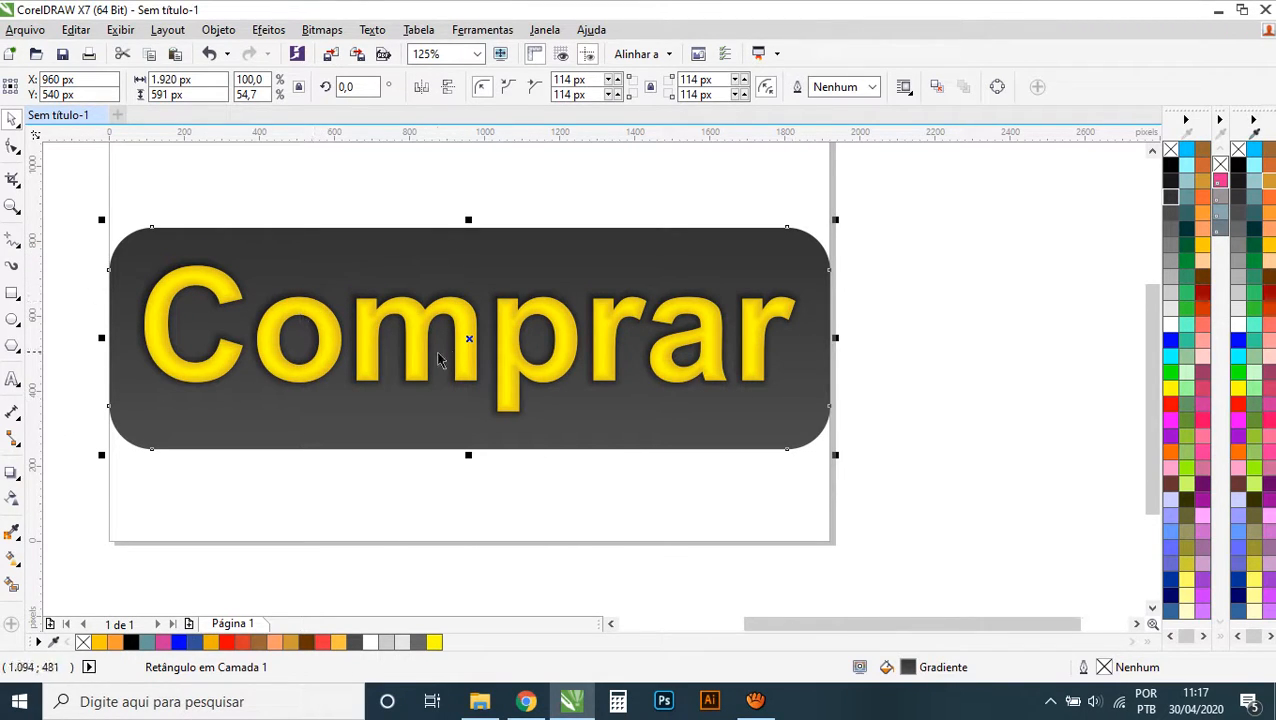
scroll(437, 360, "down", 2)
scroll(359, 353, "up", 2)
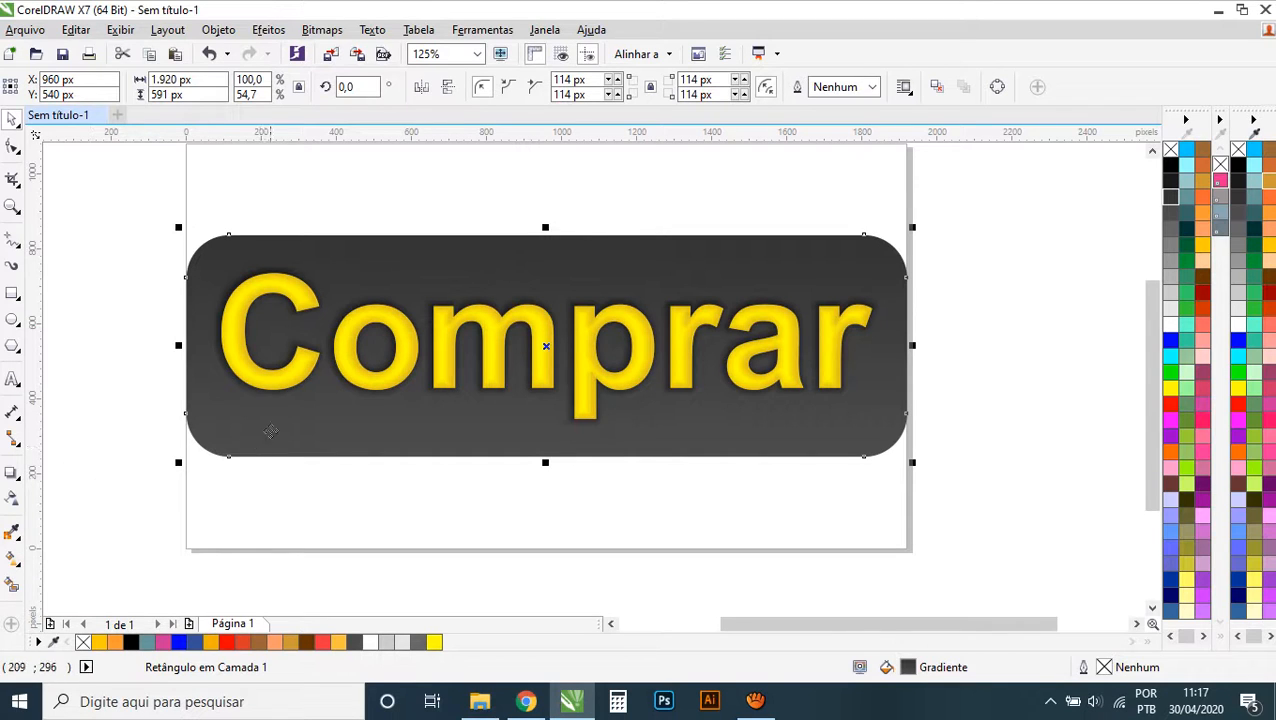
scroll(270, 430, "down", 2)
left_click_drag(273, 427, 303, 263)
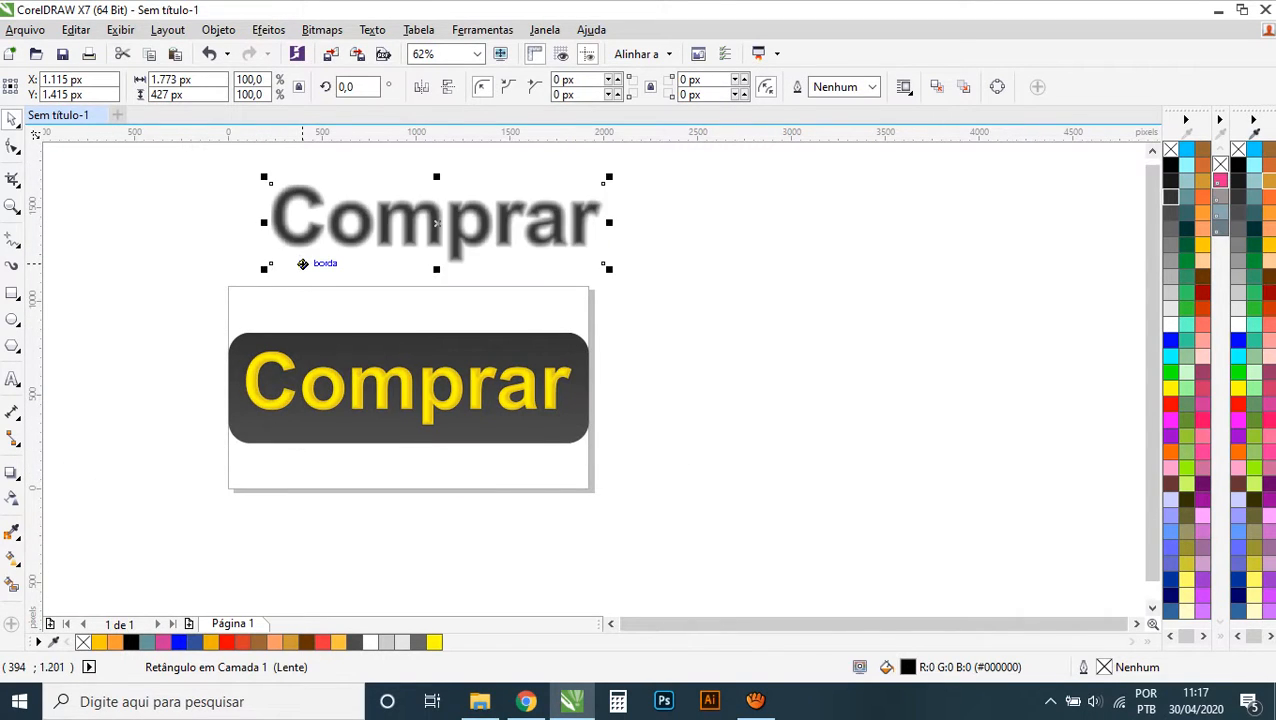
key("ctrl+z")
left_click(706, 460)
- Copy the button's rounded rectangle to about X 1988 px, Y 1351 px, giving the copy no fill and an 8 px black outline
left_click_drag(588, 428, 726, 258)
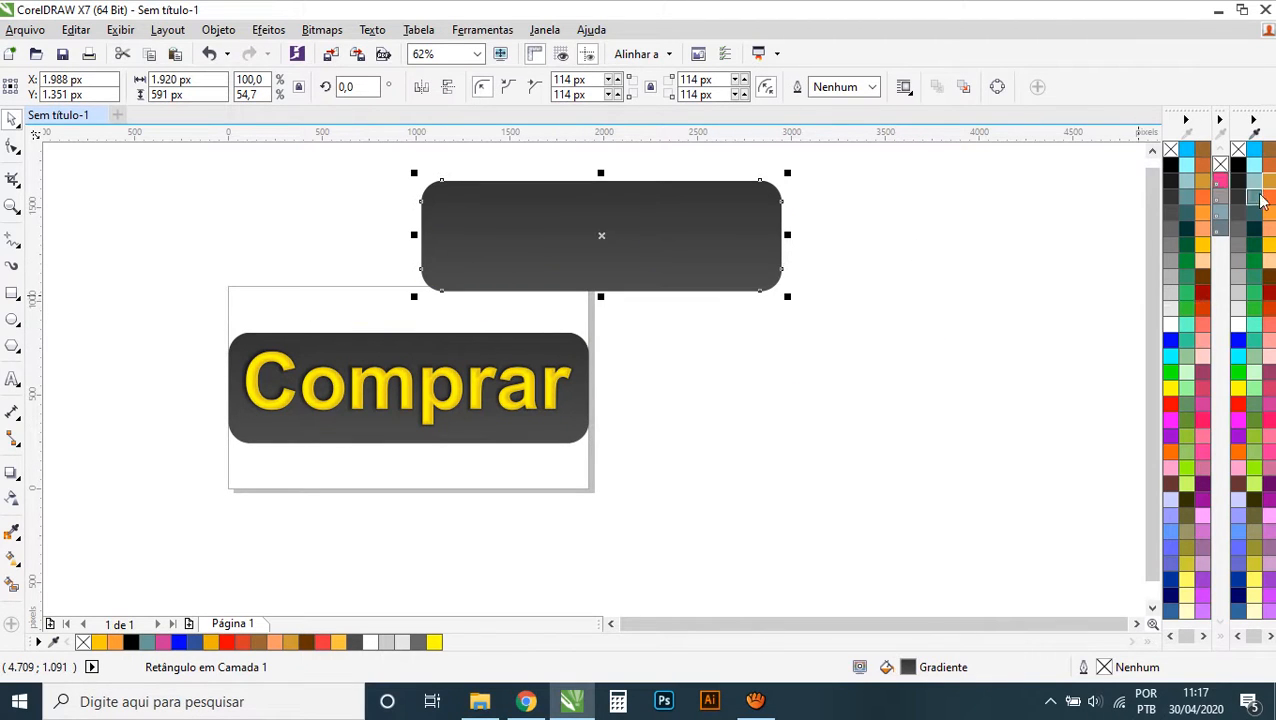
left_click(1238, 149)
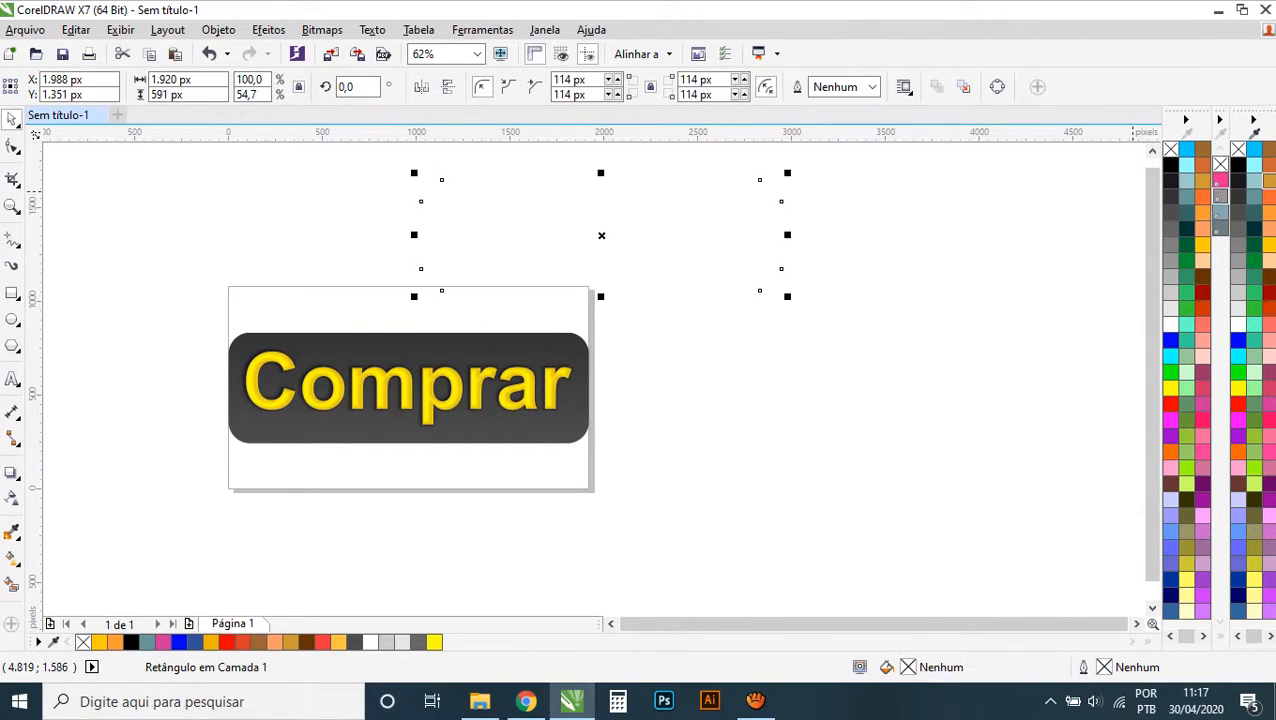
right_click(1238, 166)
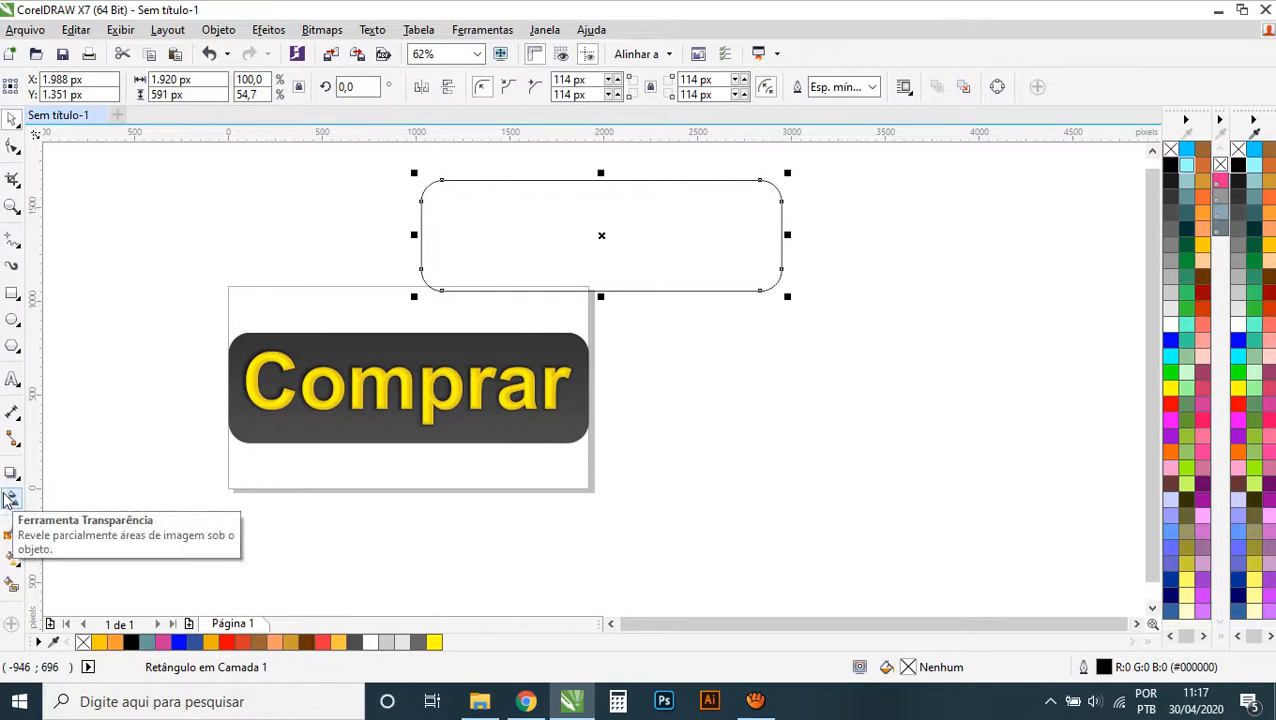
left_click(872, 87)
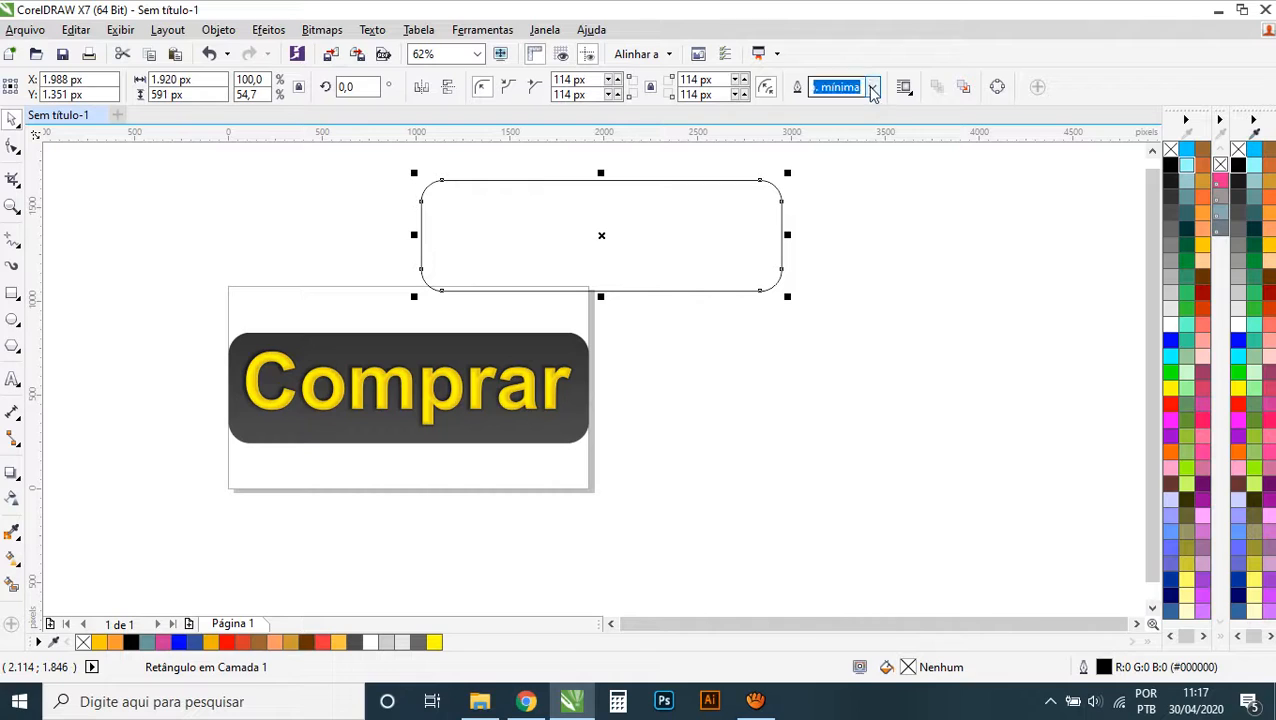
left_click(824, 204)
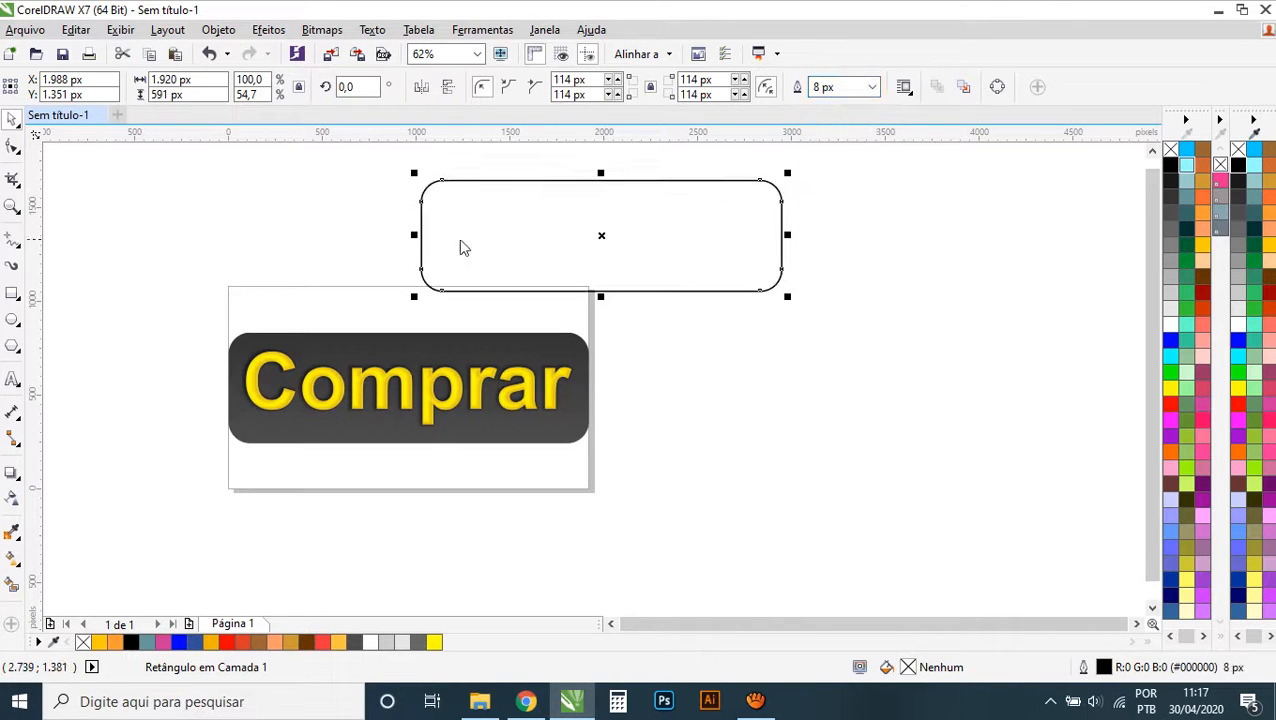
- Apply the "Incandescente pequeno" drop shadow preset to the outlined rectangle copy and set the shadow color to black
left_click(12, 472)
left_click(80, 87)
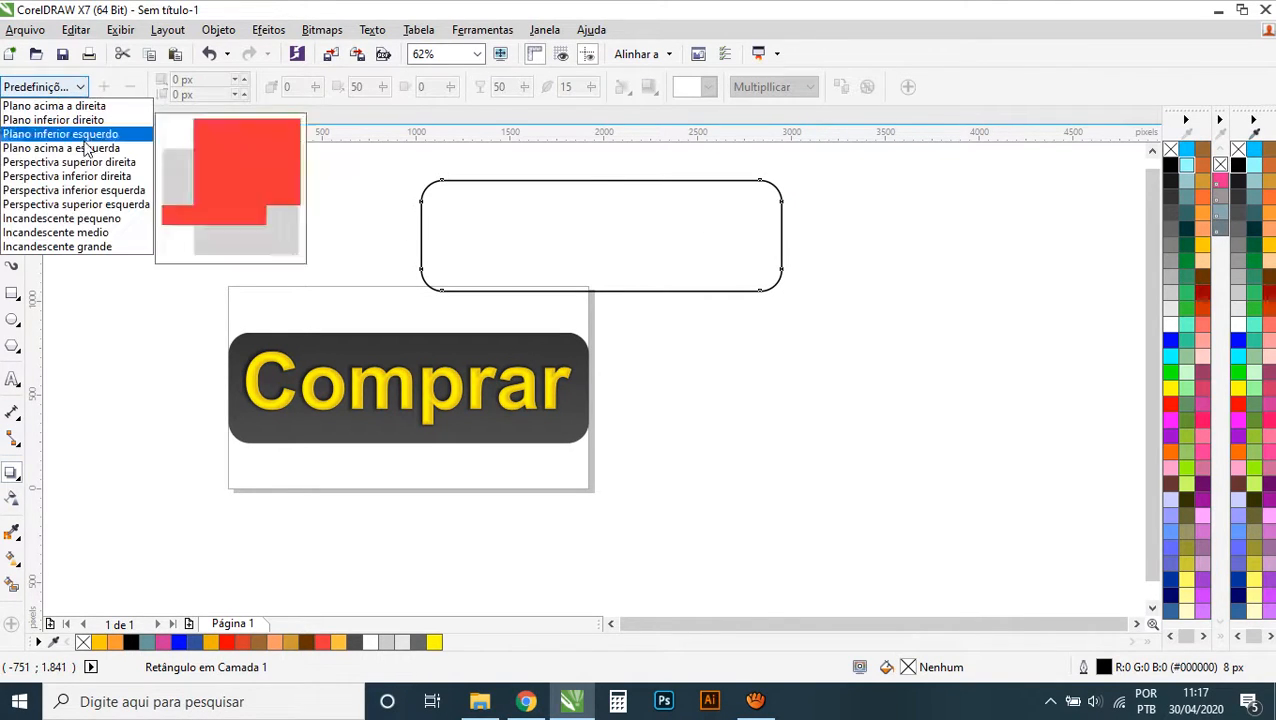
left_click(102, 219)
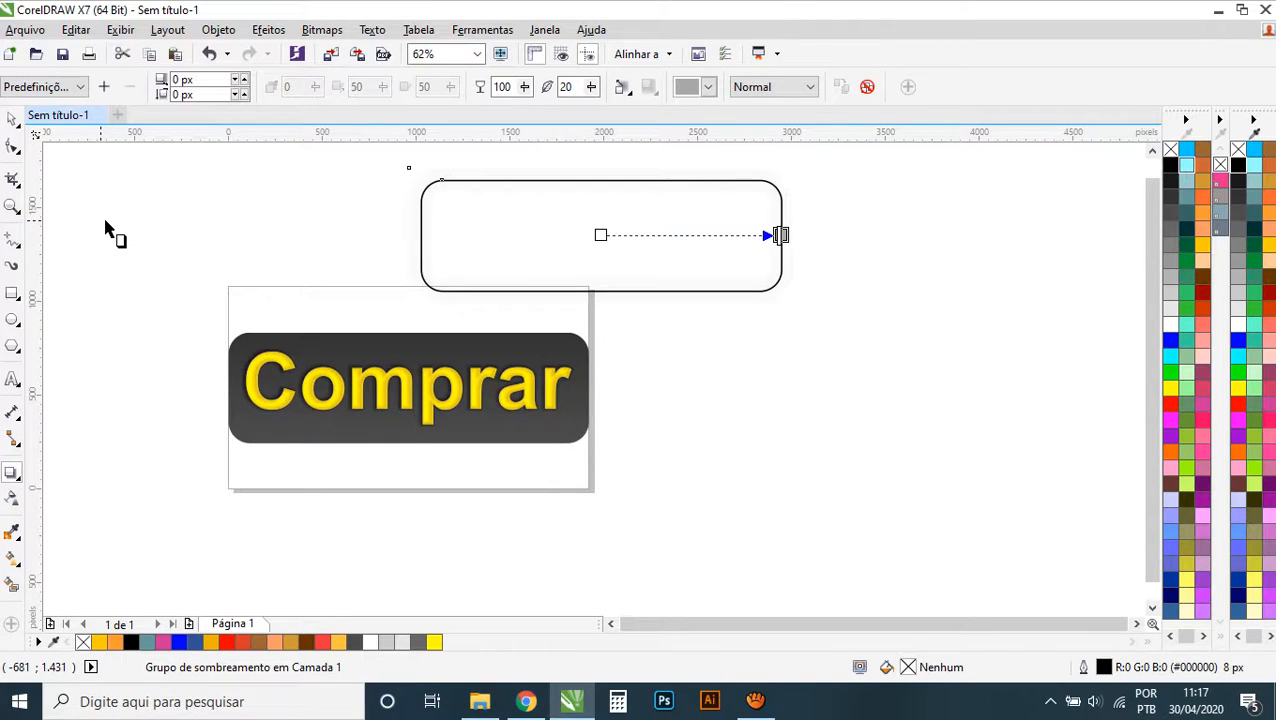
left_click(709, 88)
left_click(683, 117)
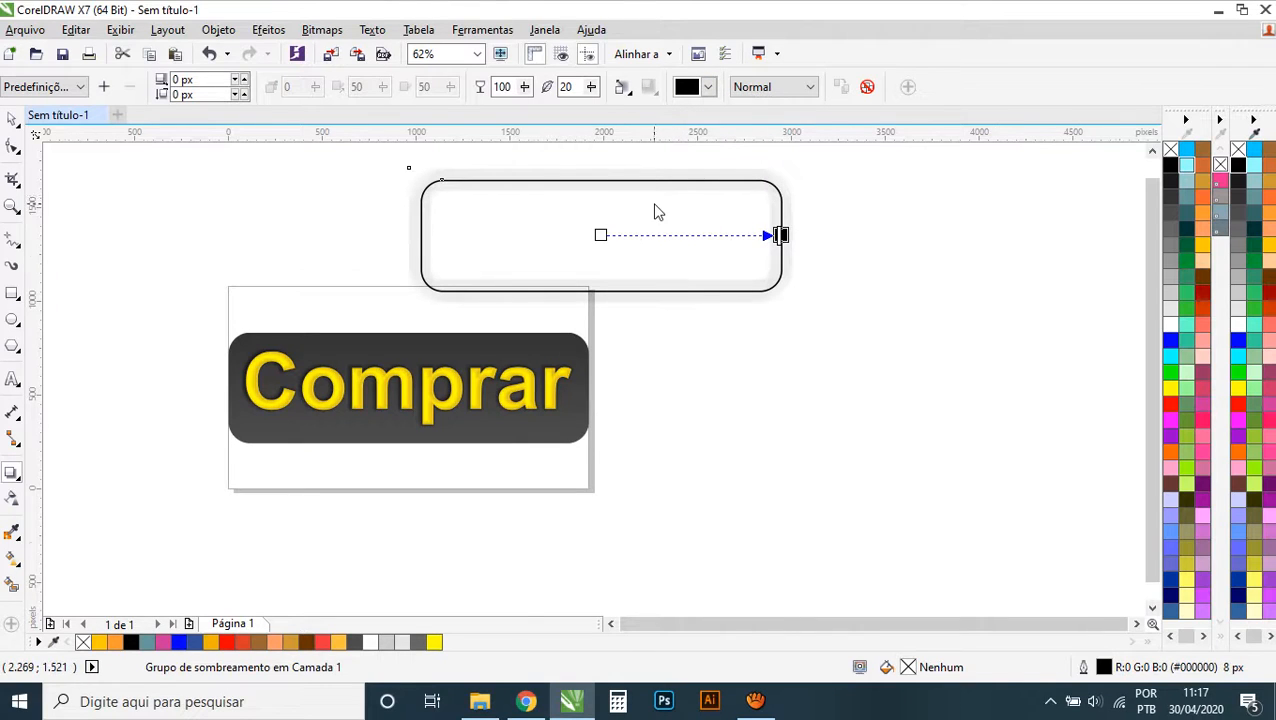
- Change the feathering direction of the drop shadow on the outlined rectangle copy
scroll(658, 212, "up", 2)
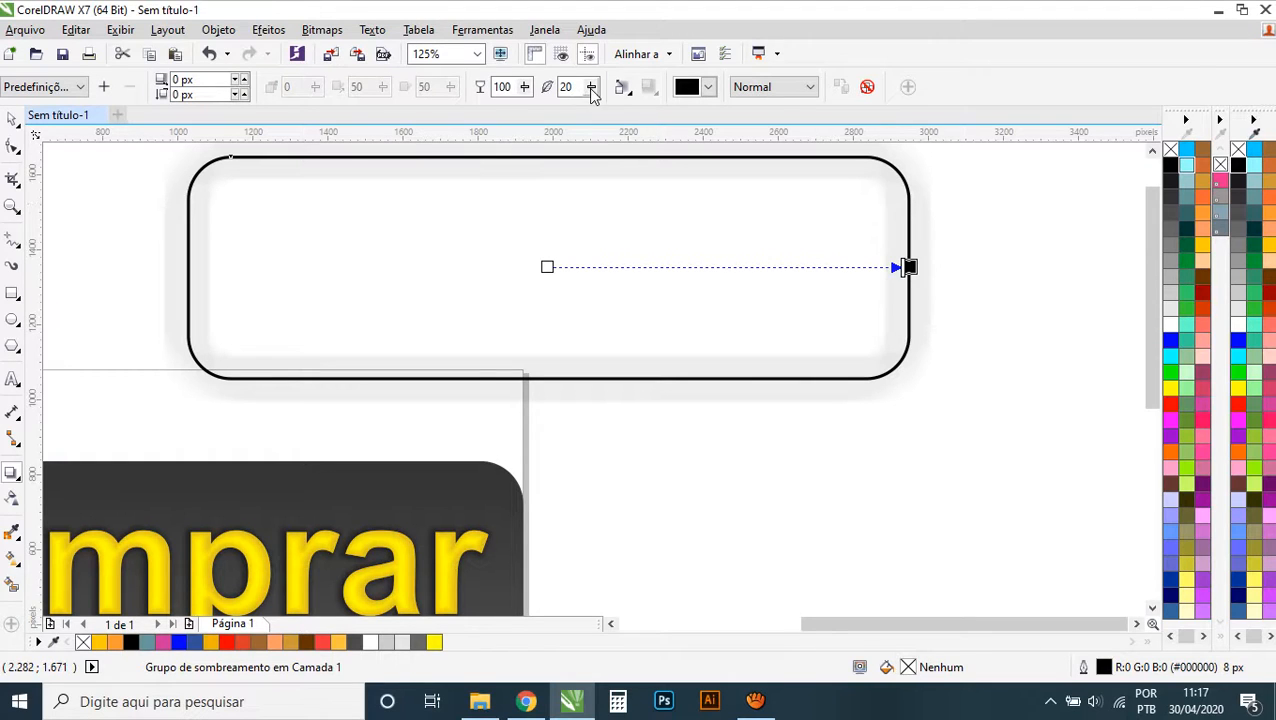
left_click(622, 88)
left_click(640, 112)
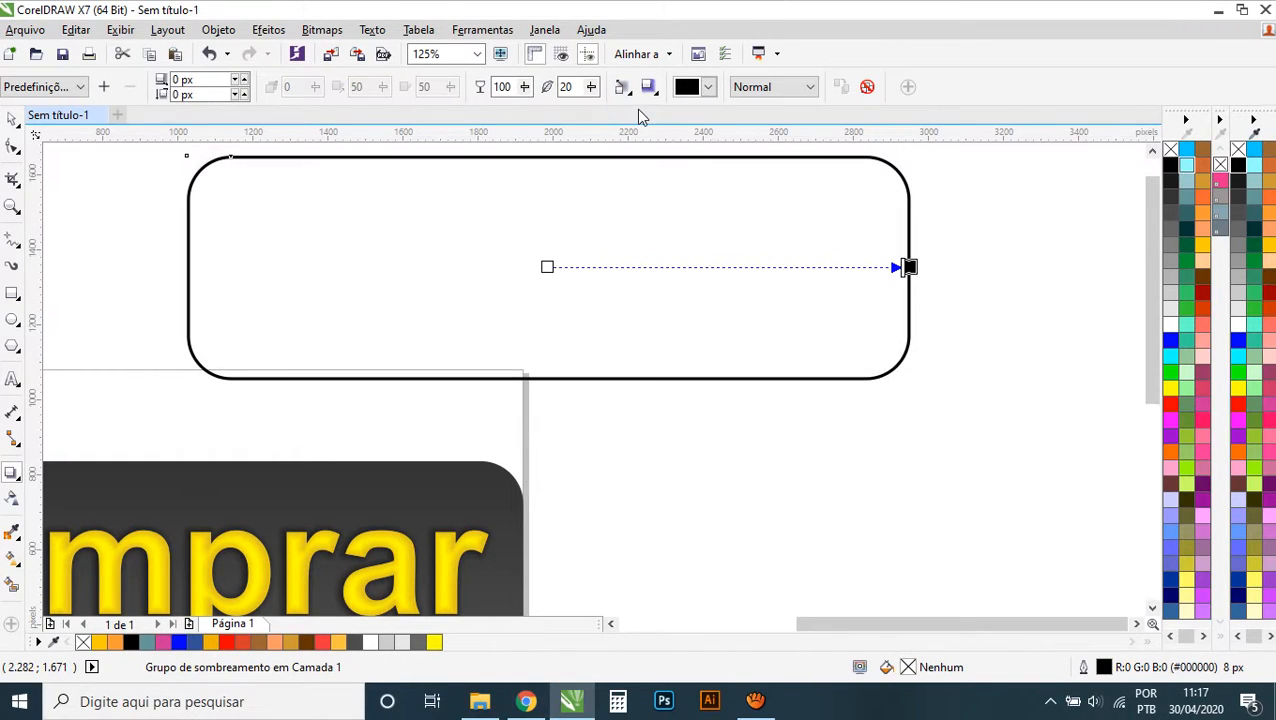
- Make the black drop shadow feather both inward and outward along the outline, and break it apart from the rectangle copy
left_click(622, 88)
left_click(643, 128)
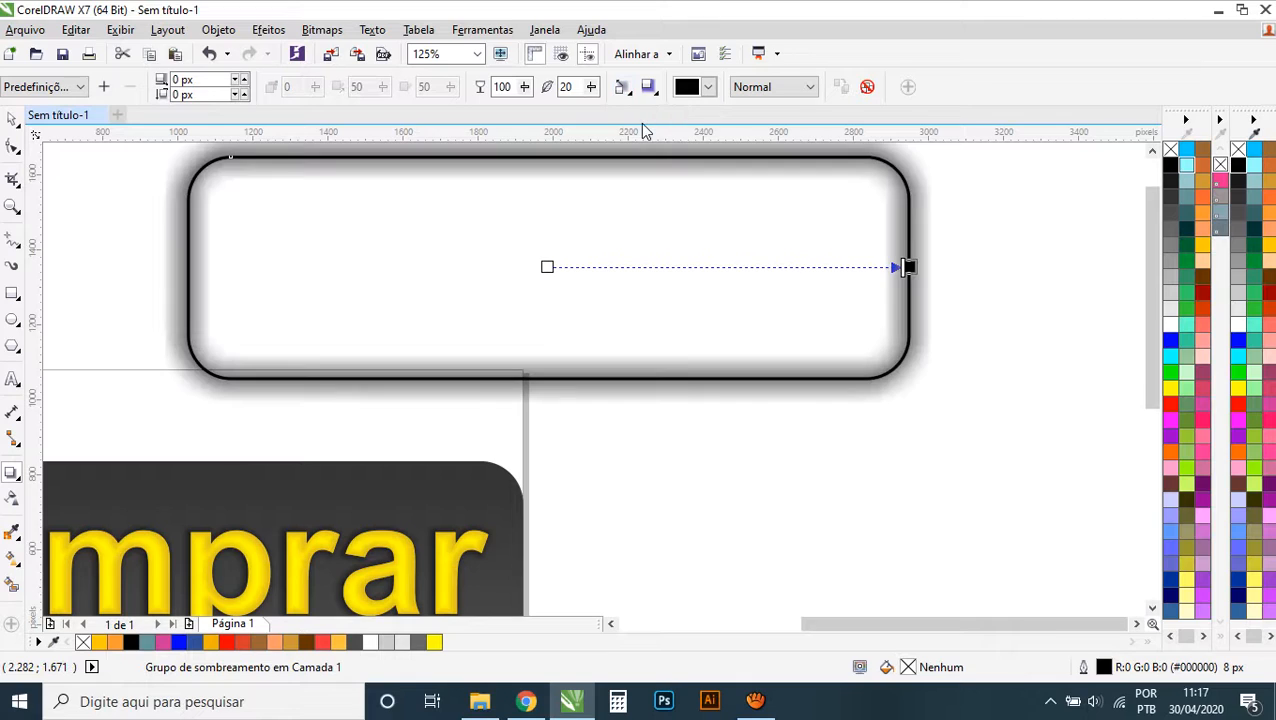
left_click(709, 88)
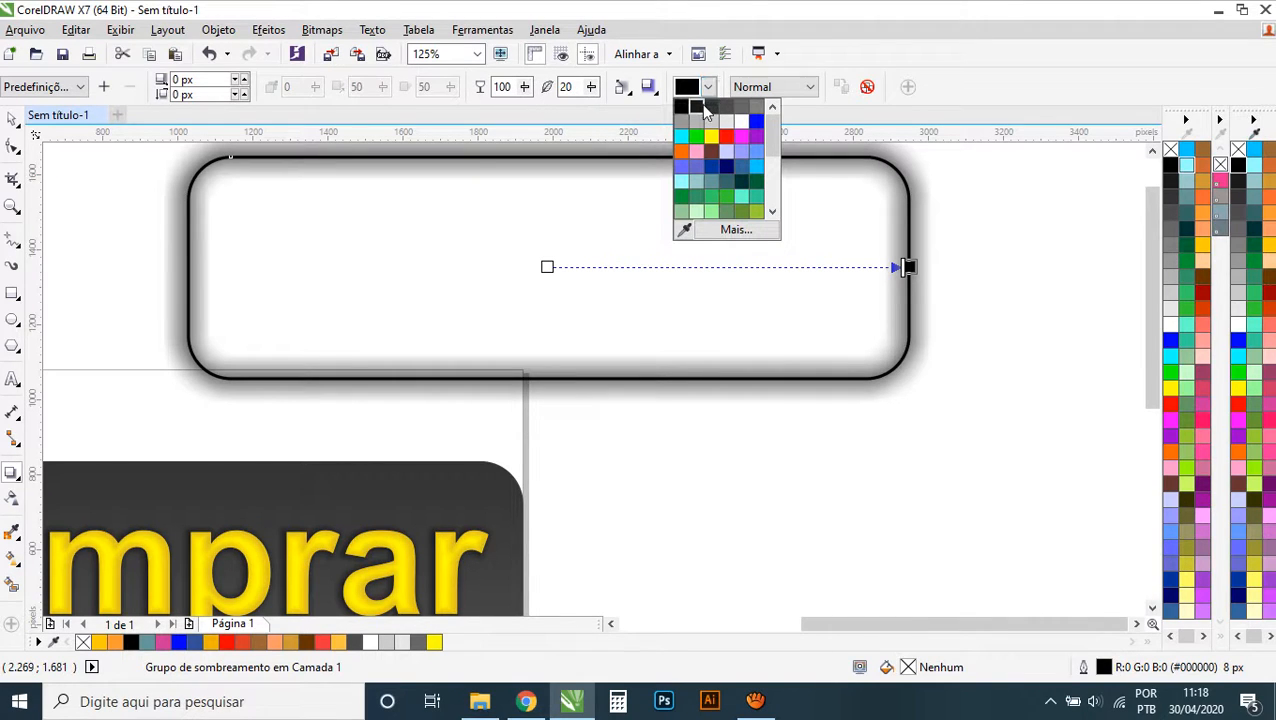
left_click(9, 124)
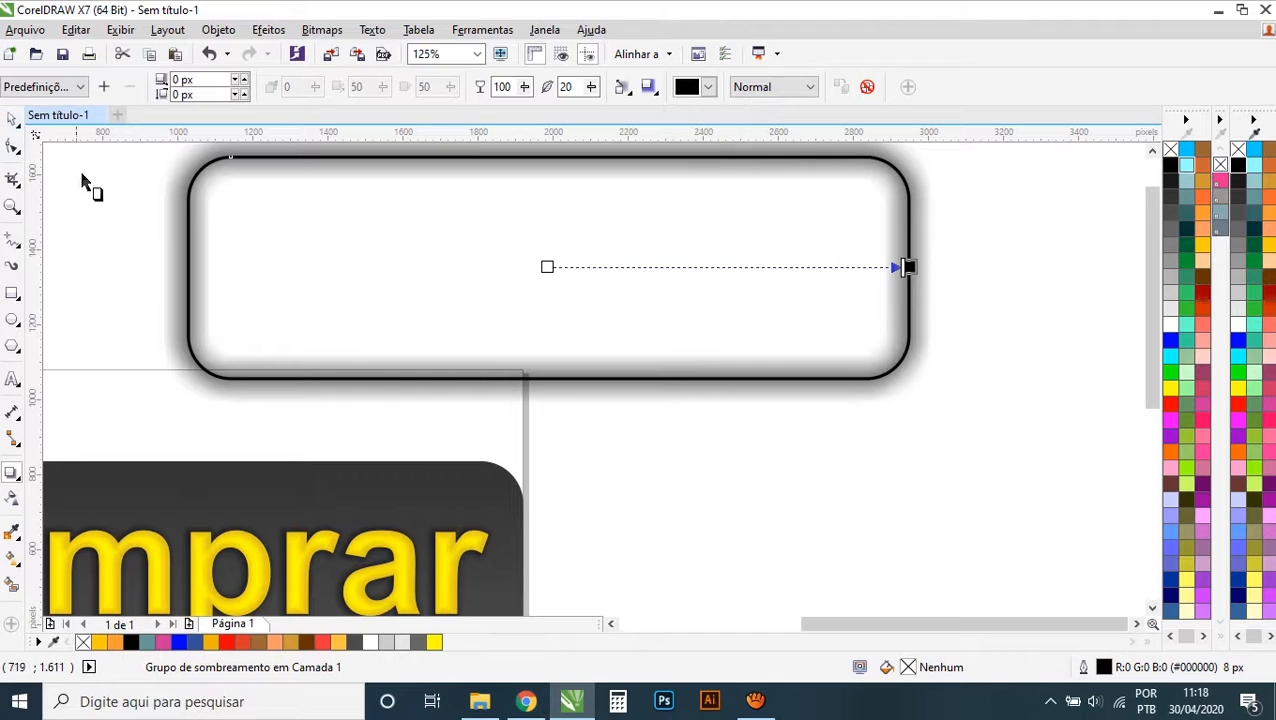
left_click(120, 177)
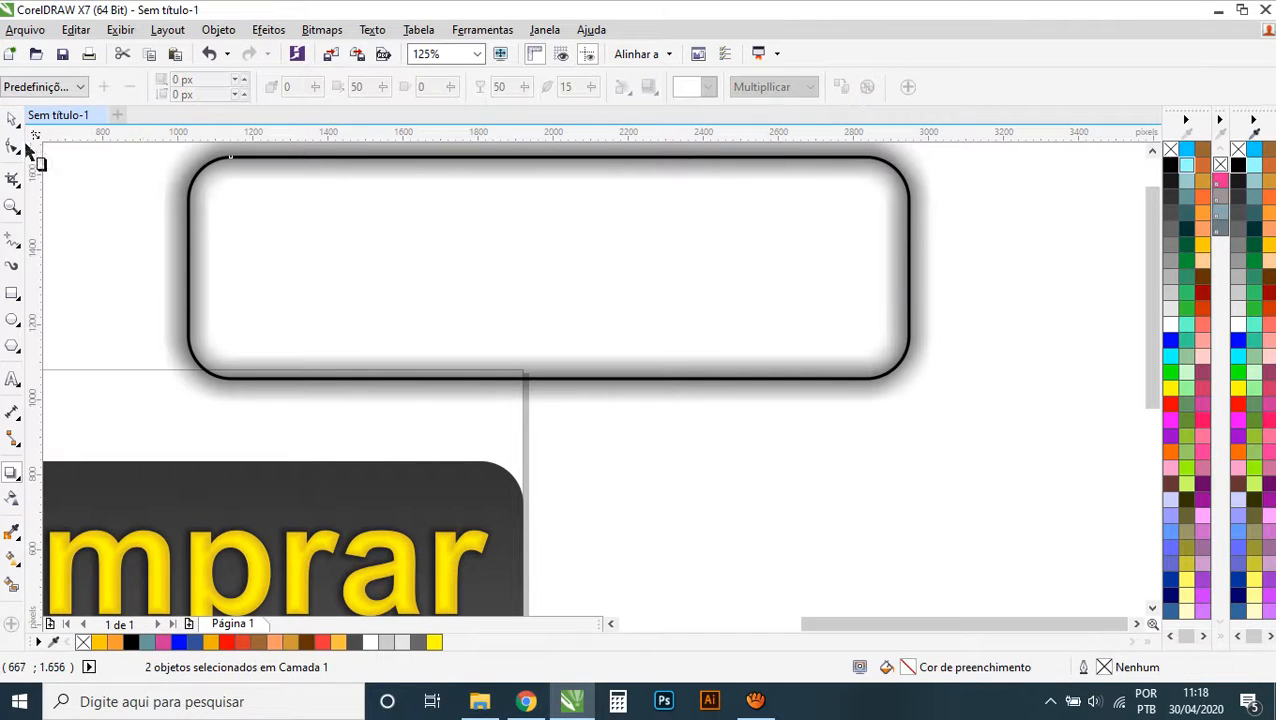
- Move the detached shadow to about X 2558 px, Y 1026 px and delete the outlined rectangle copy
left_click(11, 119)
left_click(128, 203)
left_click_drag(175, 203, 388, 325)
left_click(266, 235)
key("Delete")
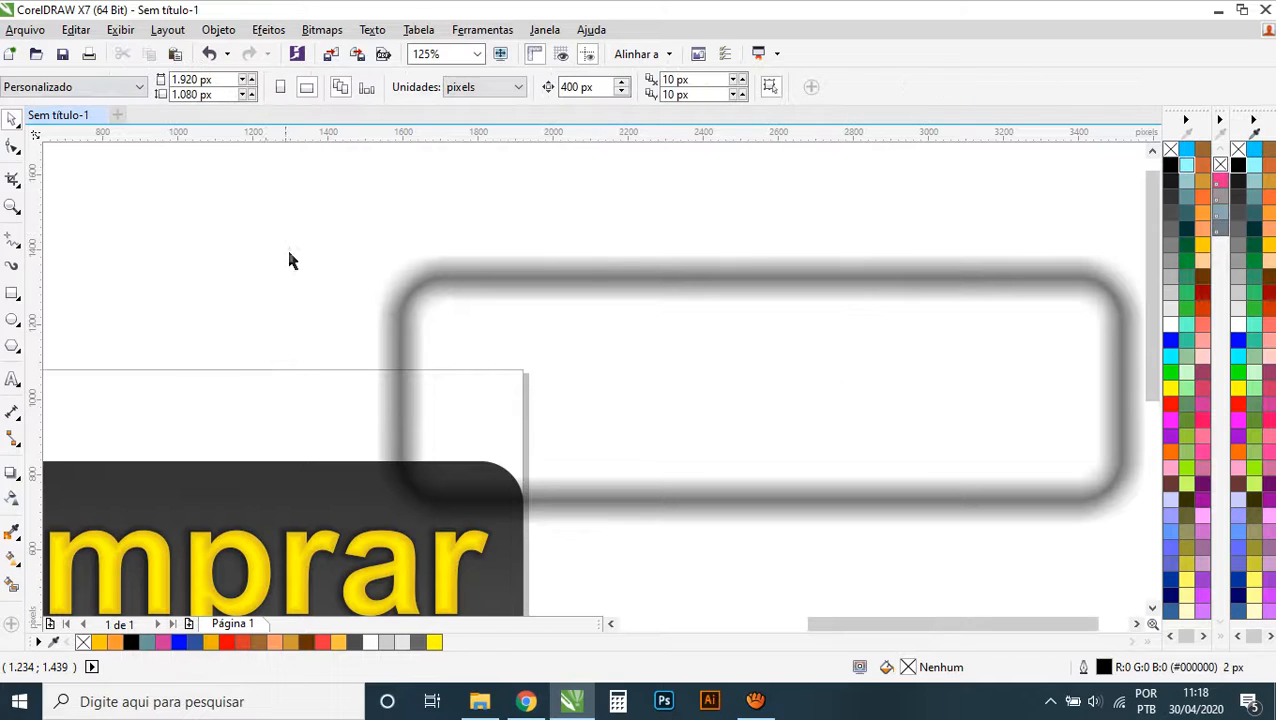
- Place the detached shadow inside the button's PowerClip, center it on the page, and finish editing the contents
right_click(490, 304)
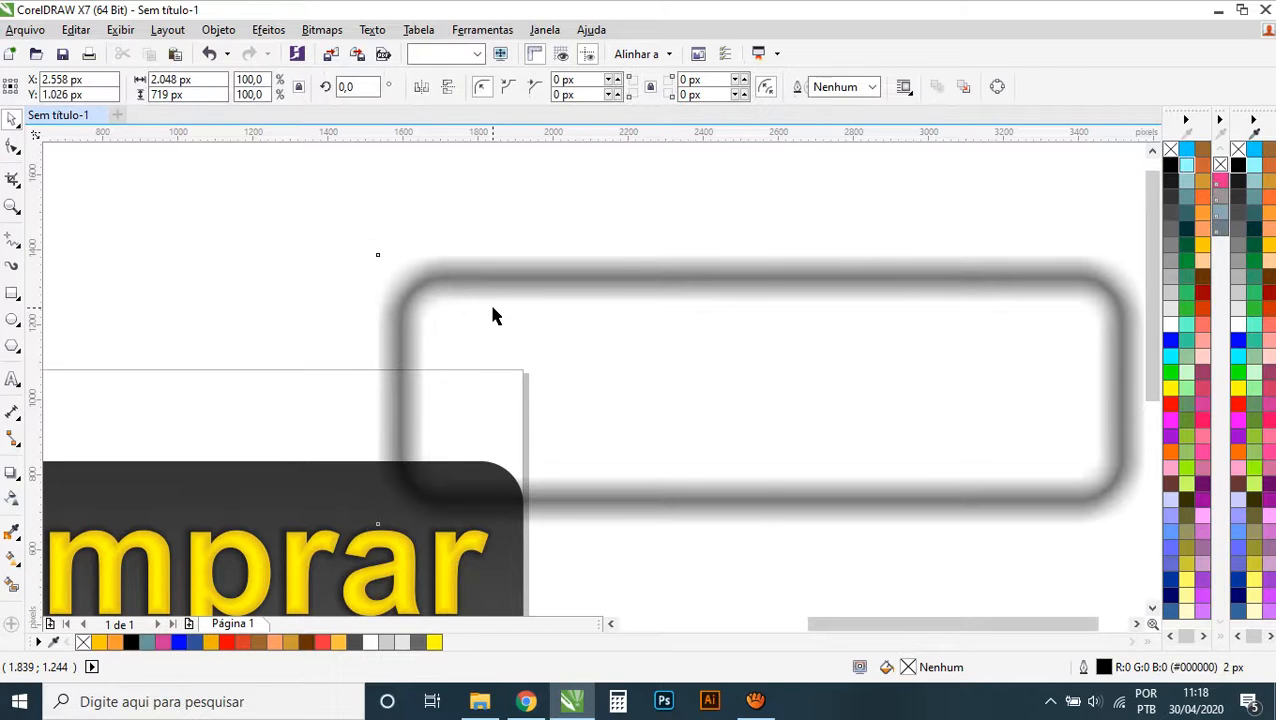
left_click(280, 462)
left_click(280, 462, "ctrl")
left_click(511, 372)
key("p")
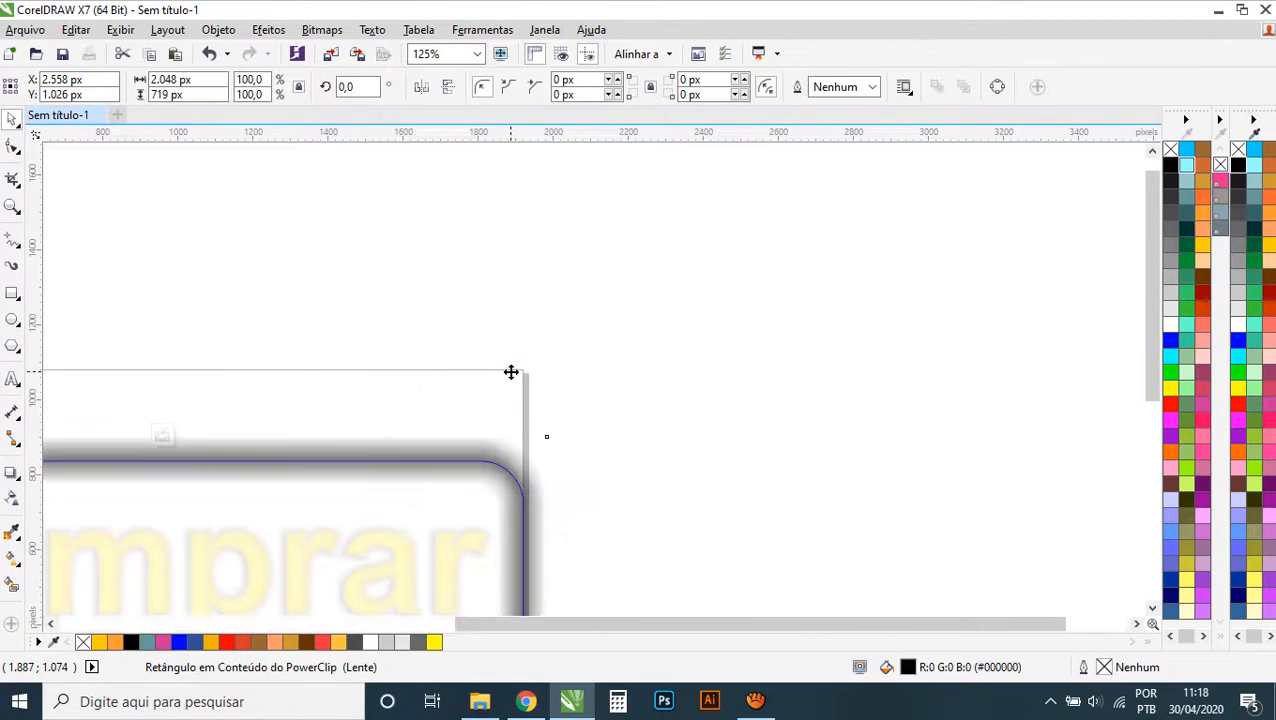
scroll(630, 345, "down", 2)
scroll(252, 492, "up", 2)
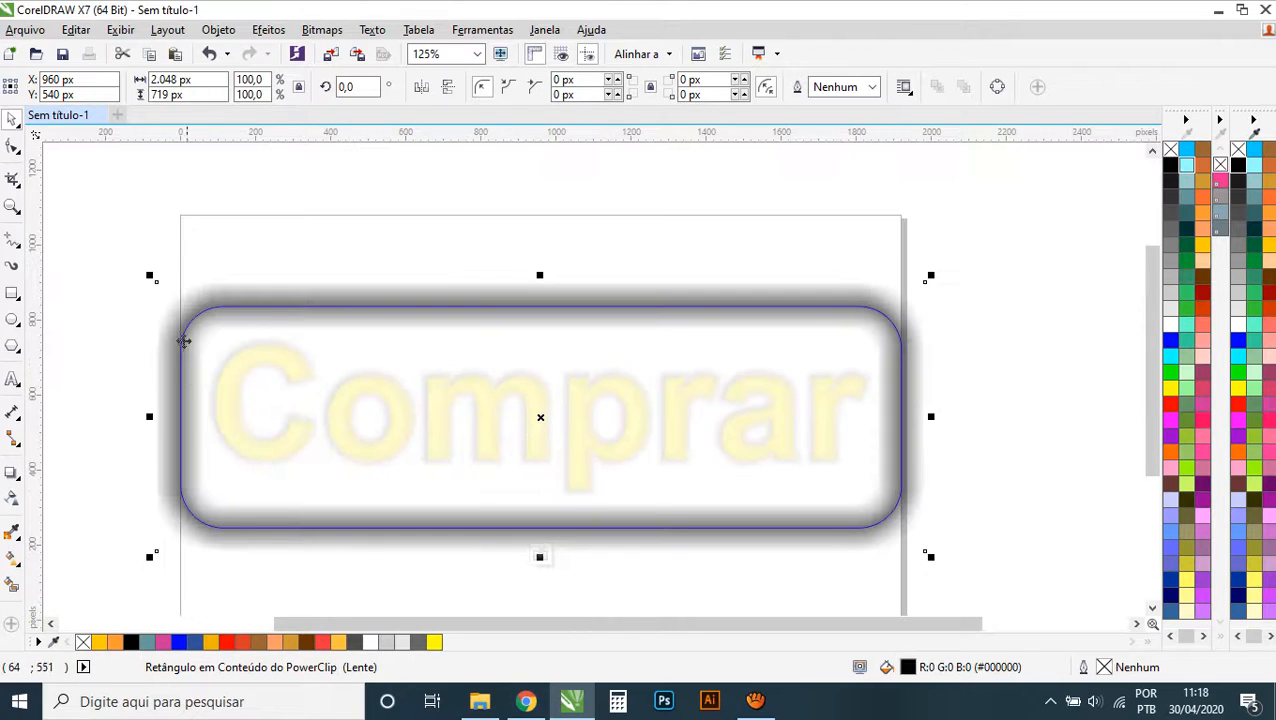
left_click(148, 237, "ctrl")
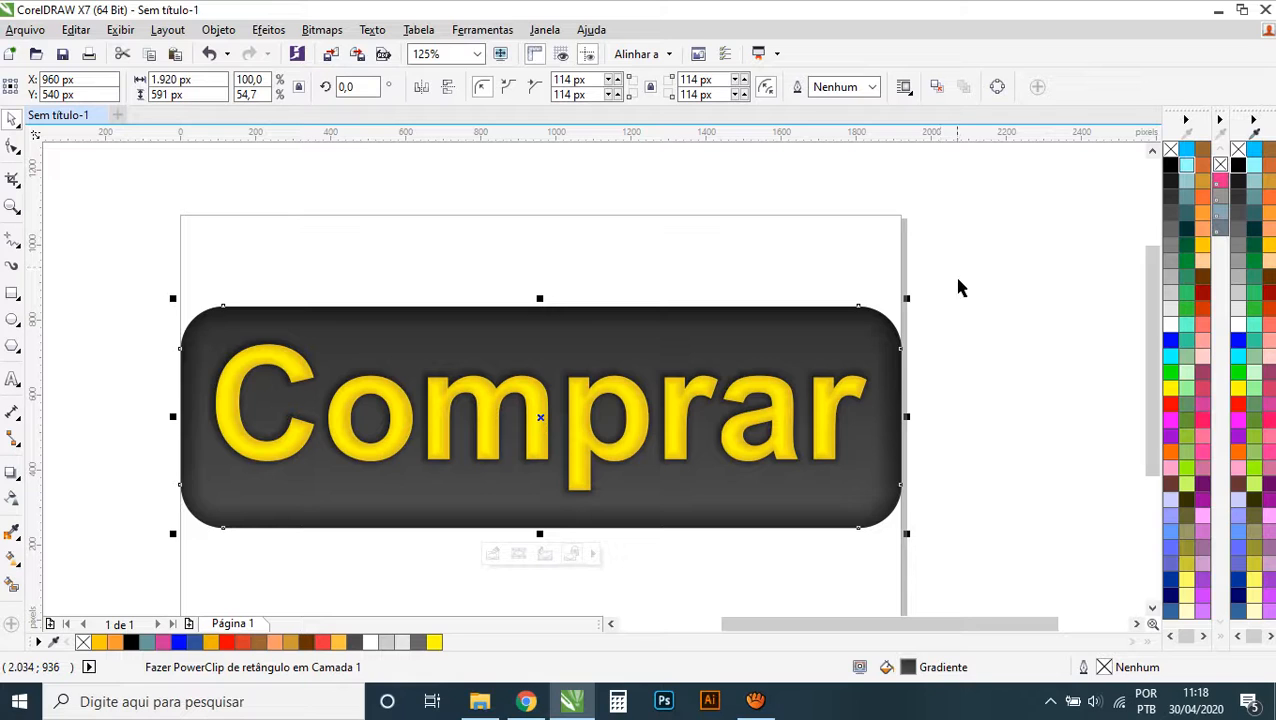
left_click(968, 302)
scroll(315, 388, "down", 2)
scroll(285, 428, "up", 2)
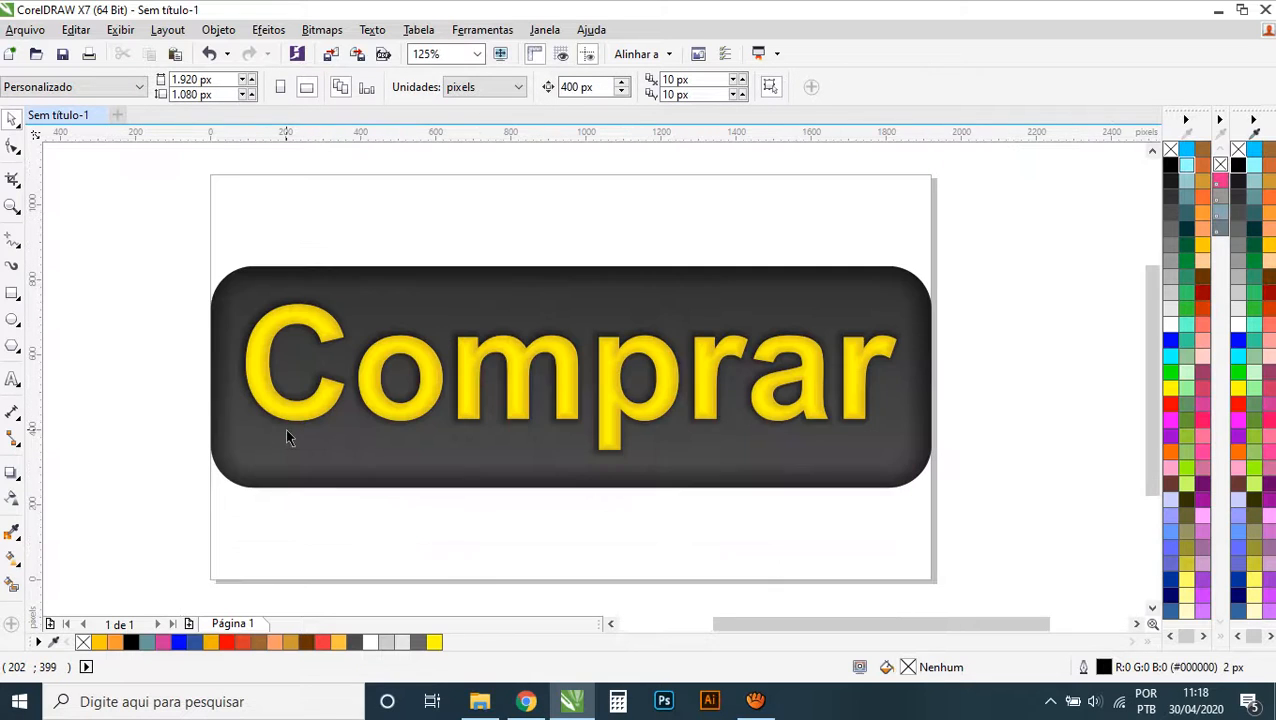
- Edit the button's PowerClip contents, enlarging the shadow to about 2142 × 833 px and centering it at about X 920 px, Y 580 px
left_click(283, 281)
left_click(281, 276, "ctrl")
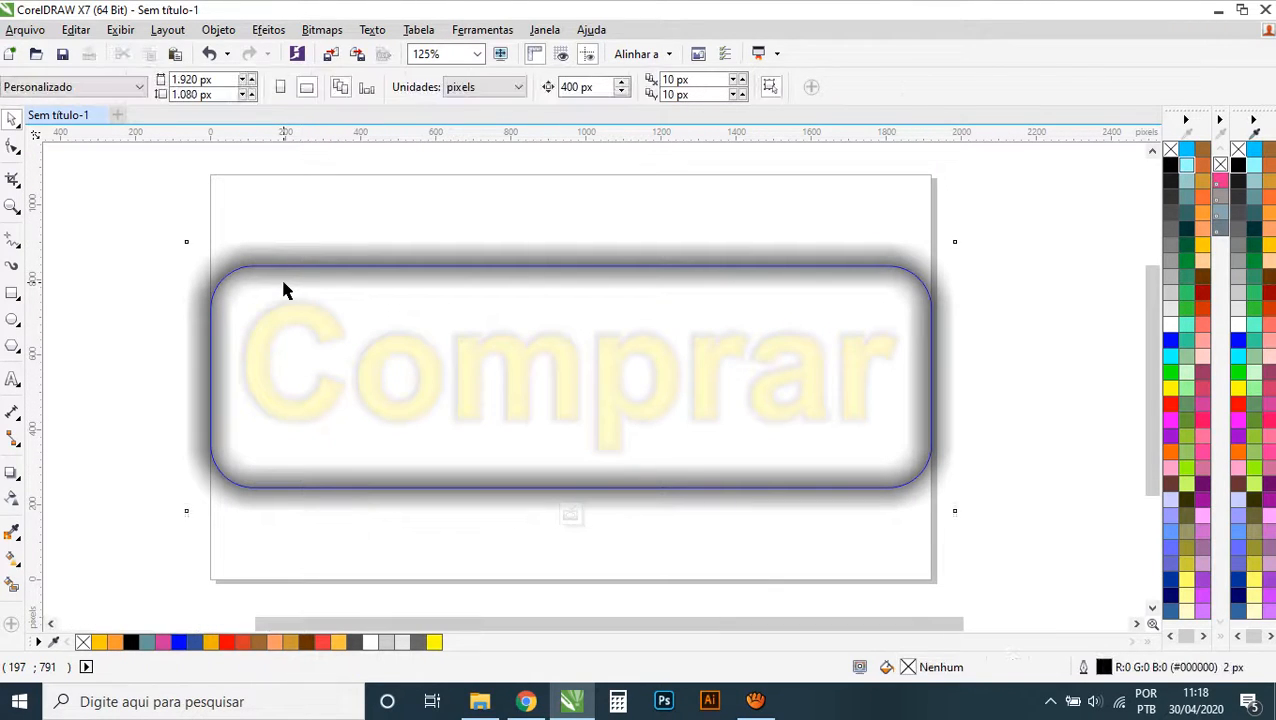
left_click(282, 263)
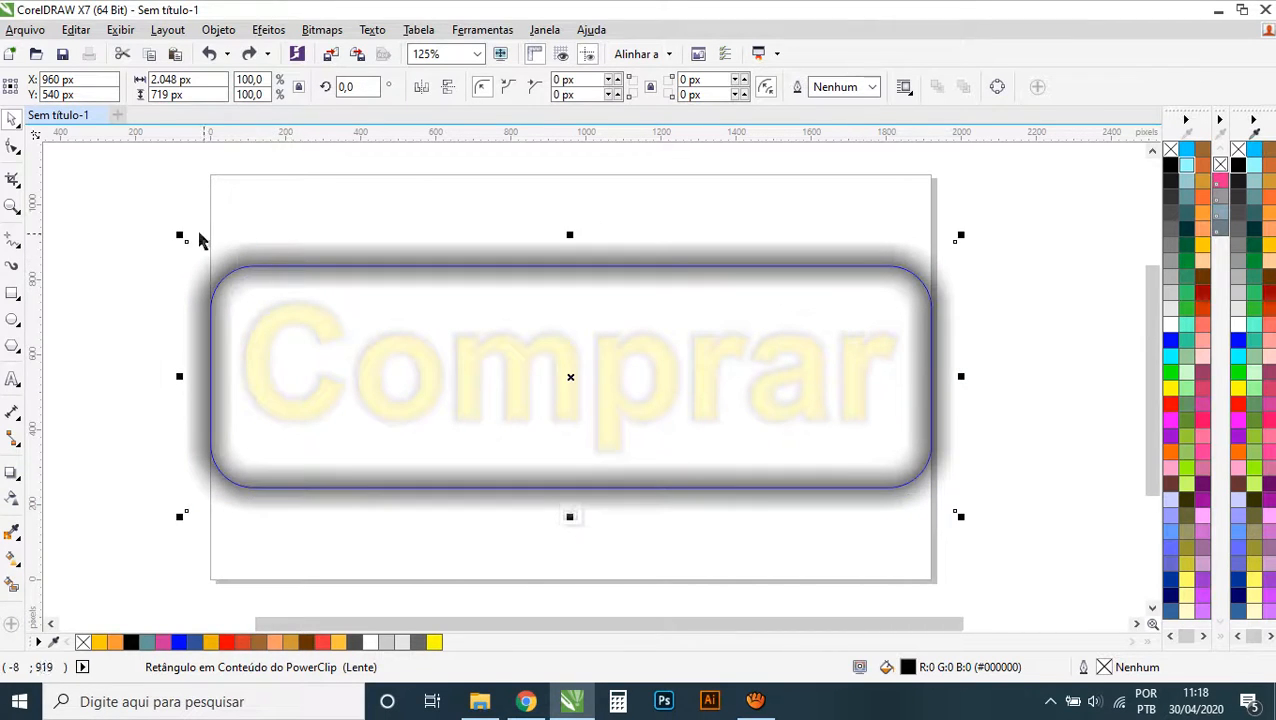
left_click_drag(172, 228, 144, 210)
left_click_drag(551, 222, 524, 237)
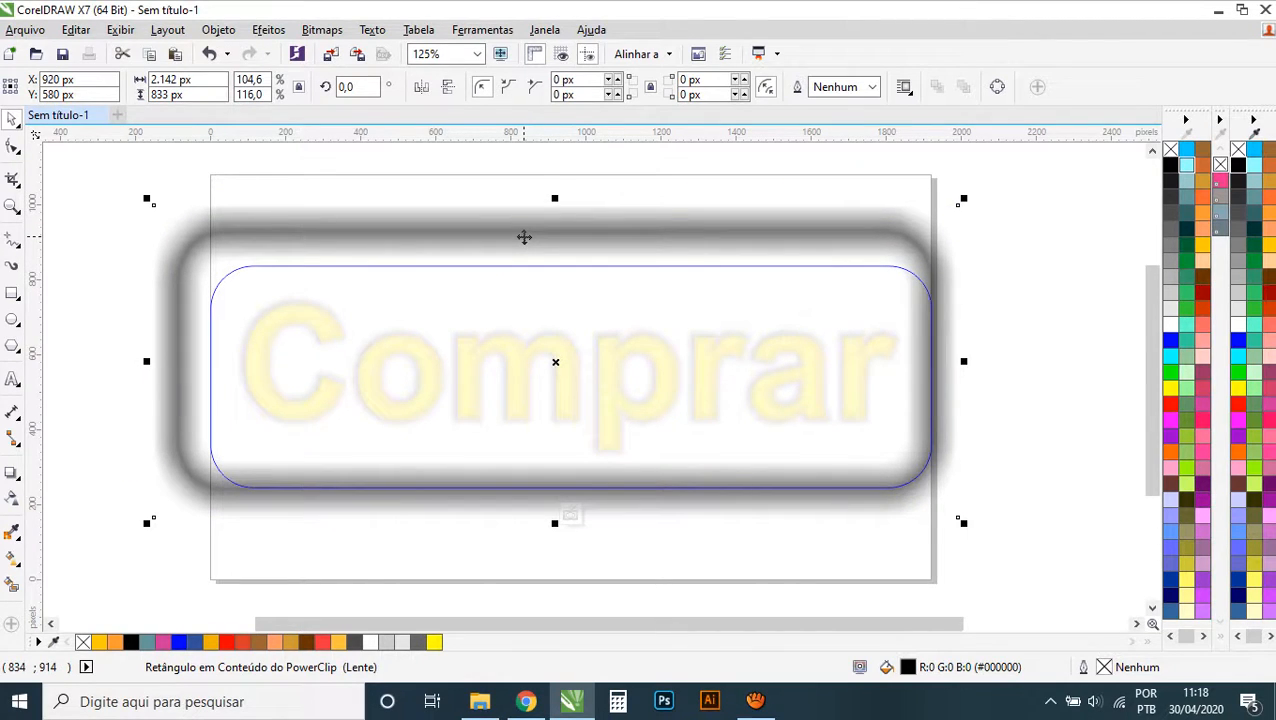
left_click(1014, 298)
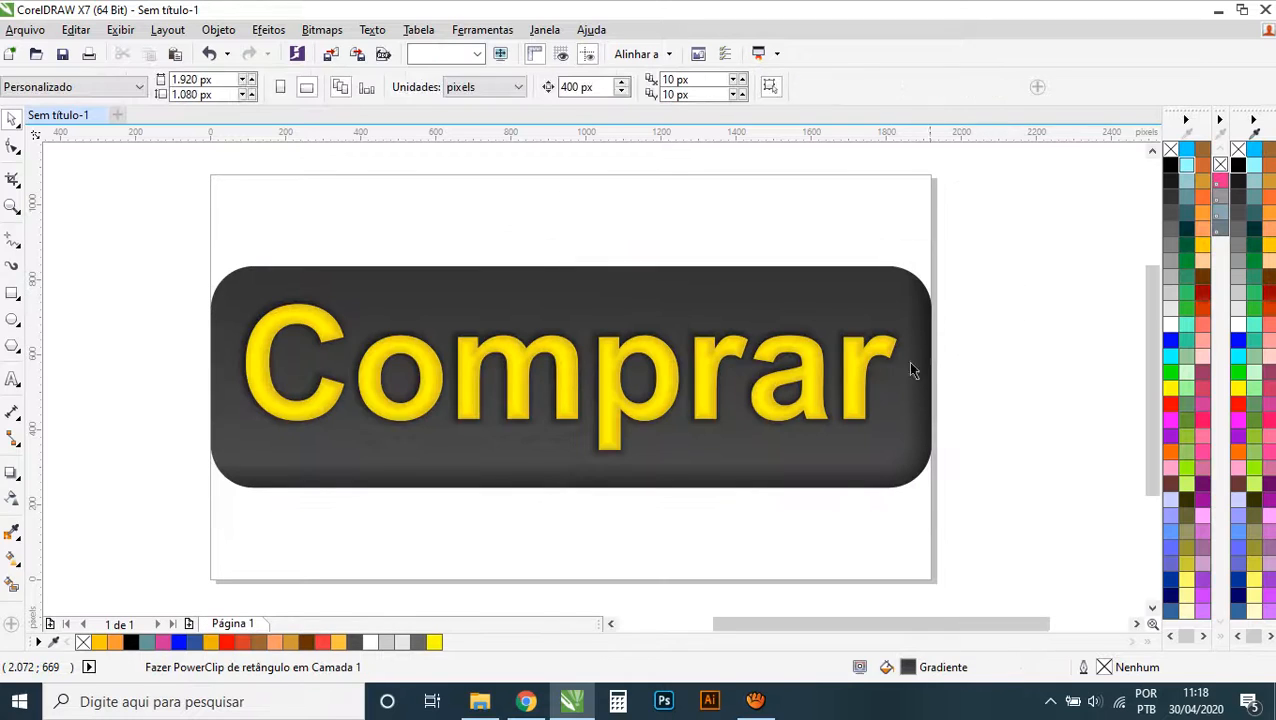
scroll(360, 400, "down", 1)
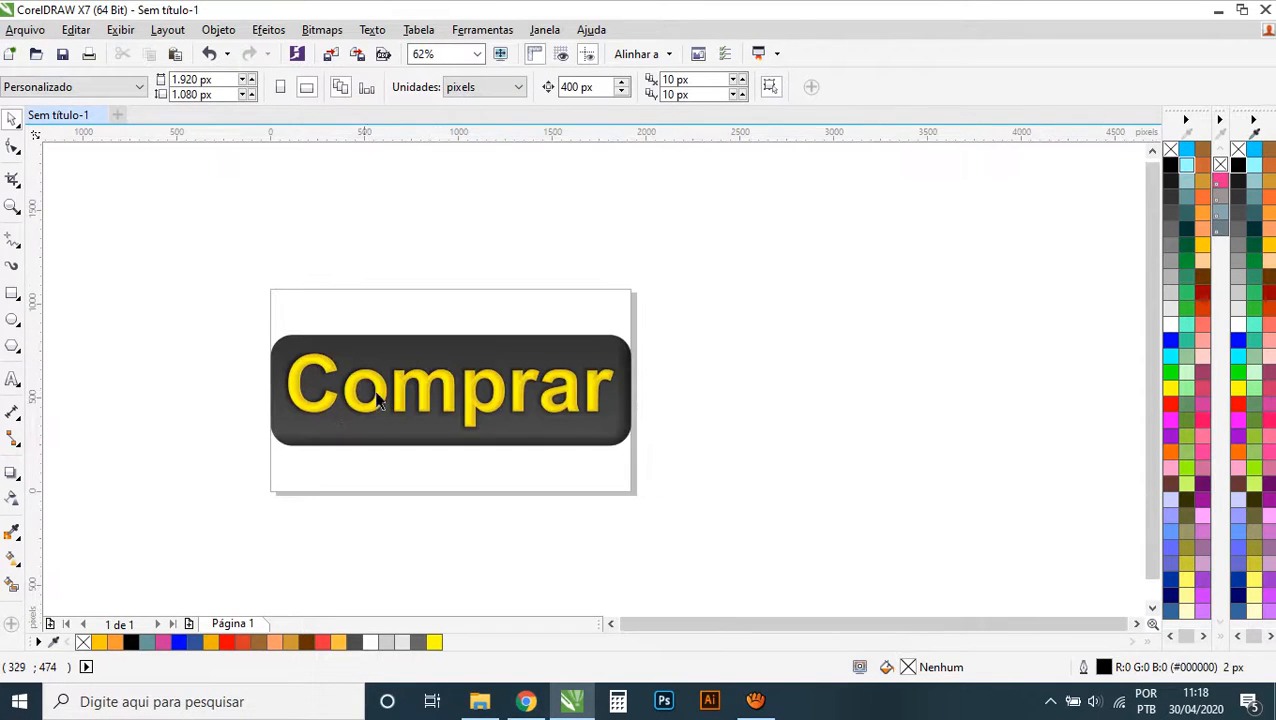
scroll(375, 396, "up", 1)
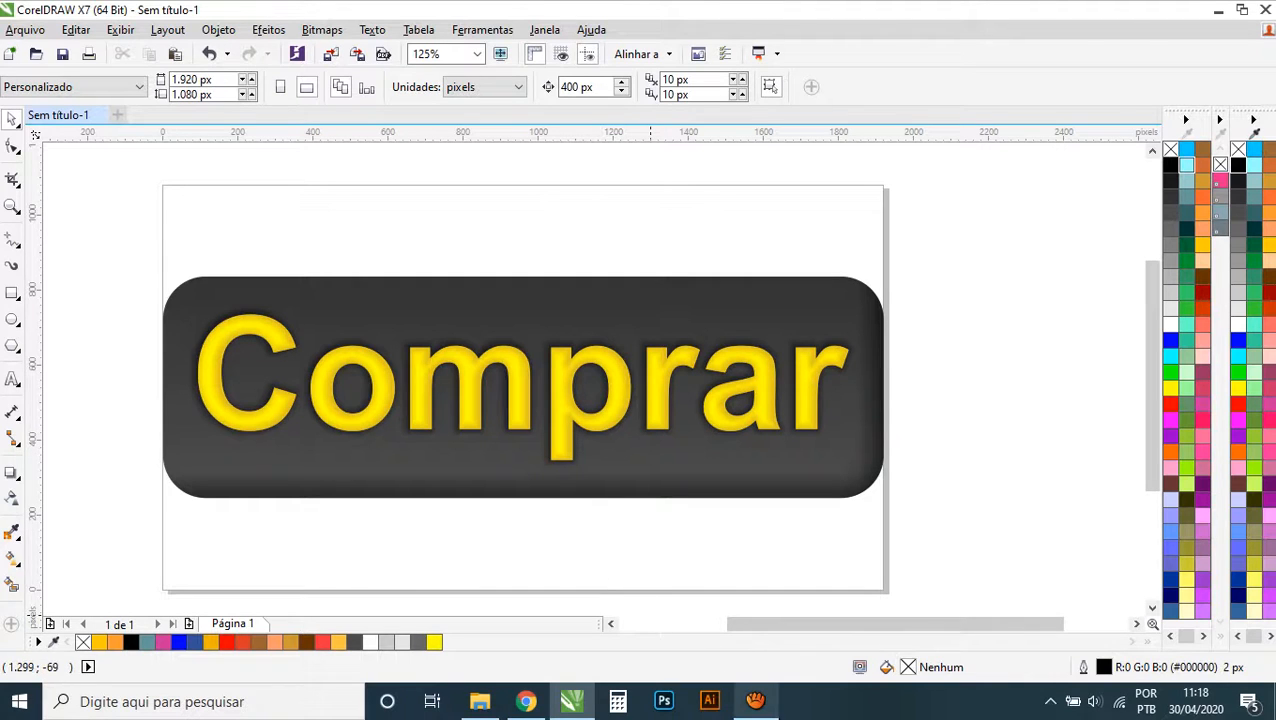
mouse_move(766, 710)
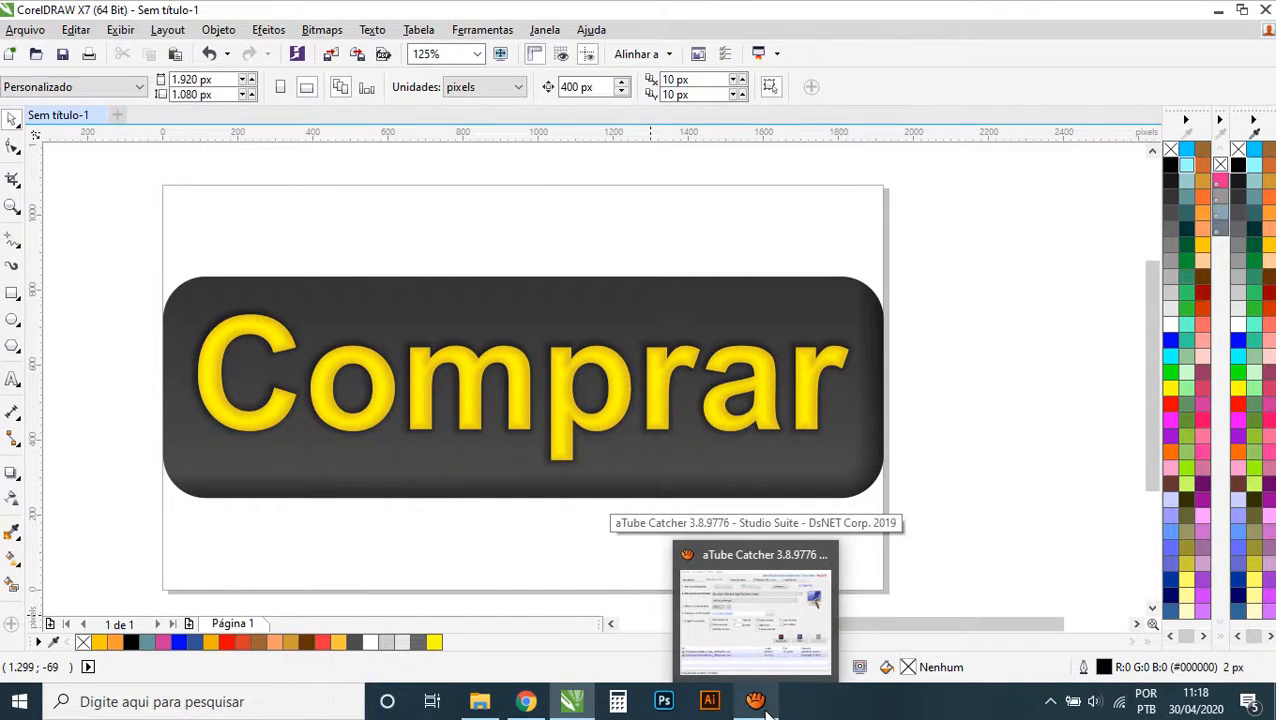
left_click(766, 710)
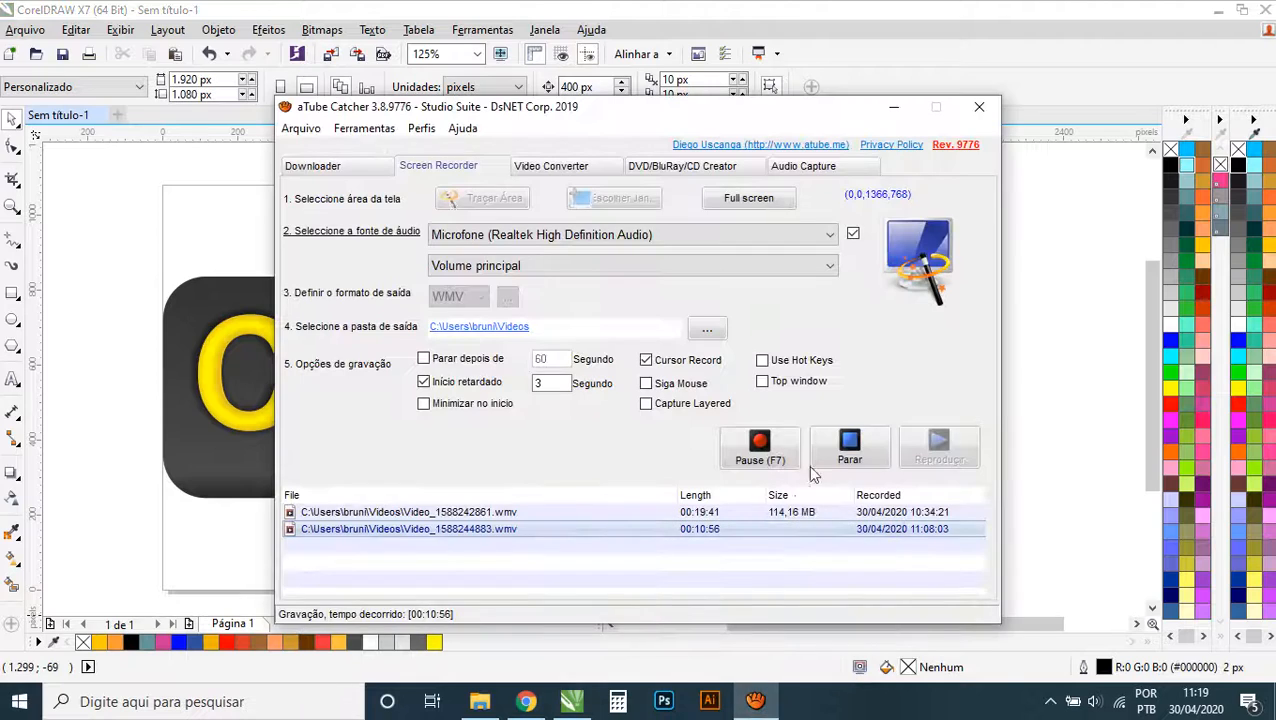